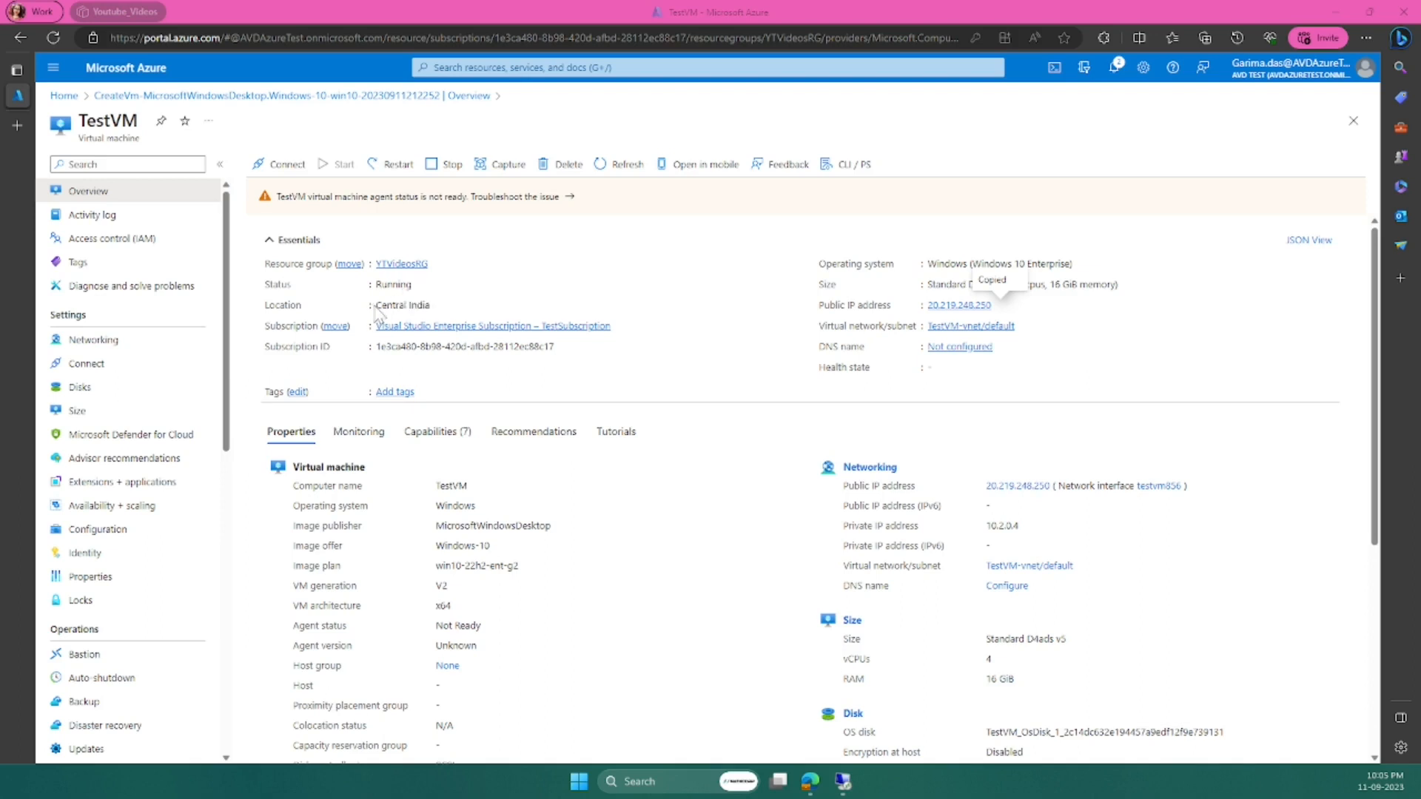
- Switch from the Azure portal back to TestVM's full-screen Remote Desktop session
click(1100, 341)
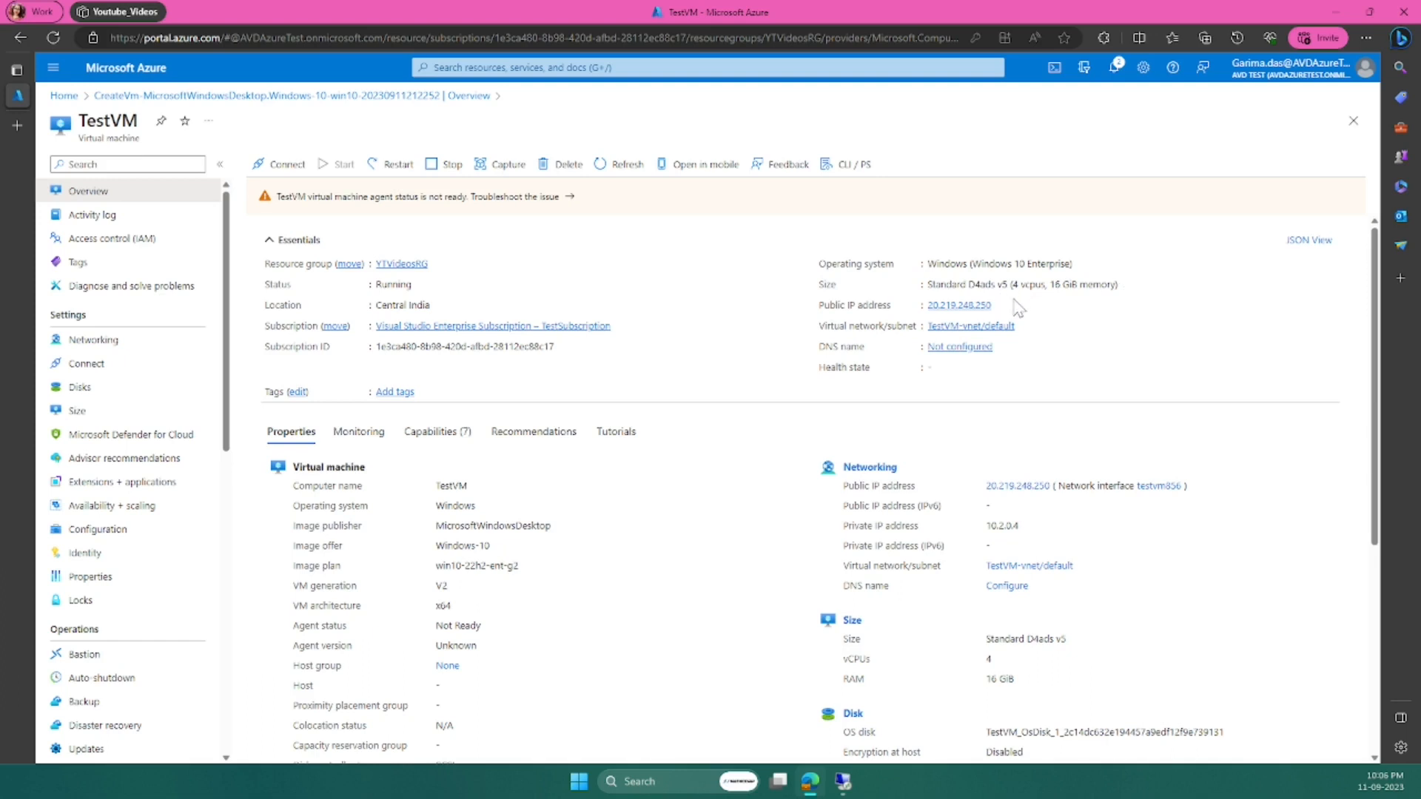
click(844, 782)
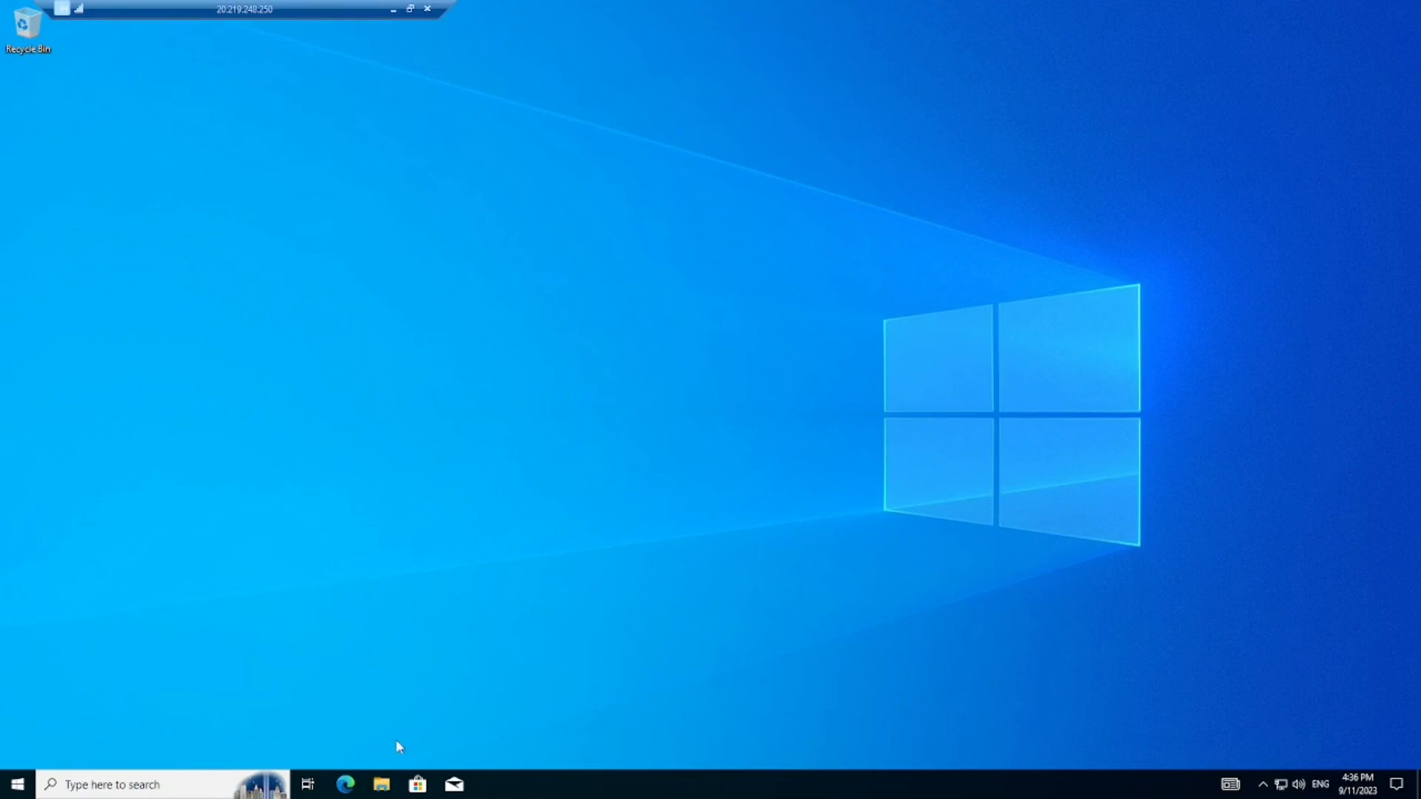
- Check This PC's properties (16.0 GB RAM, Windows 10 Enterprise 22H2), then minimize Settings
click(382, 789)
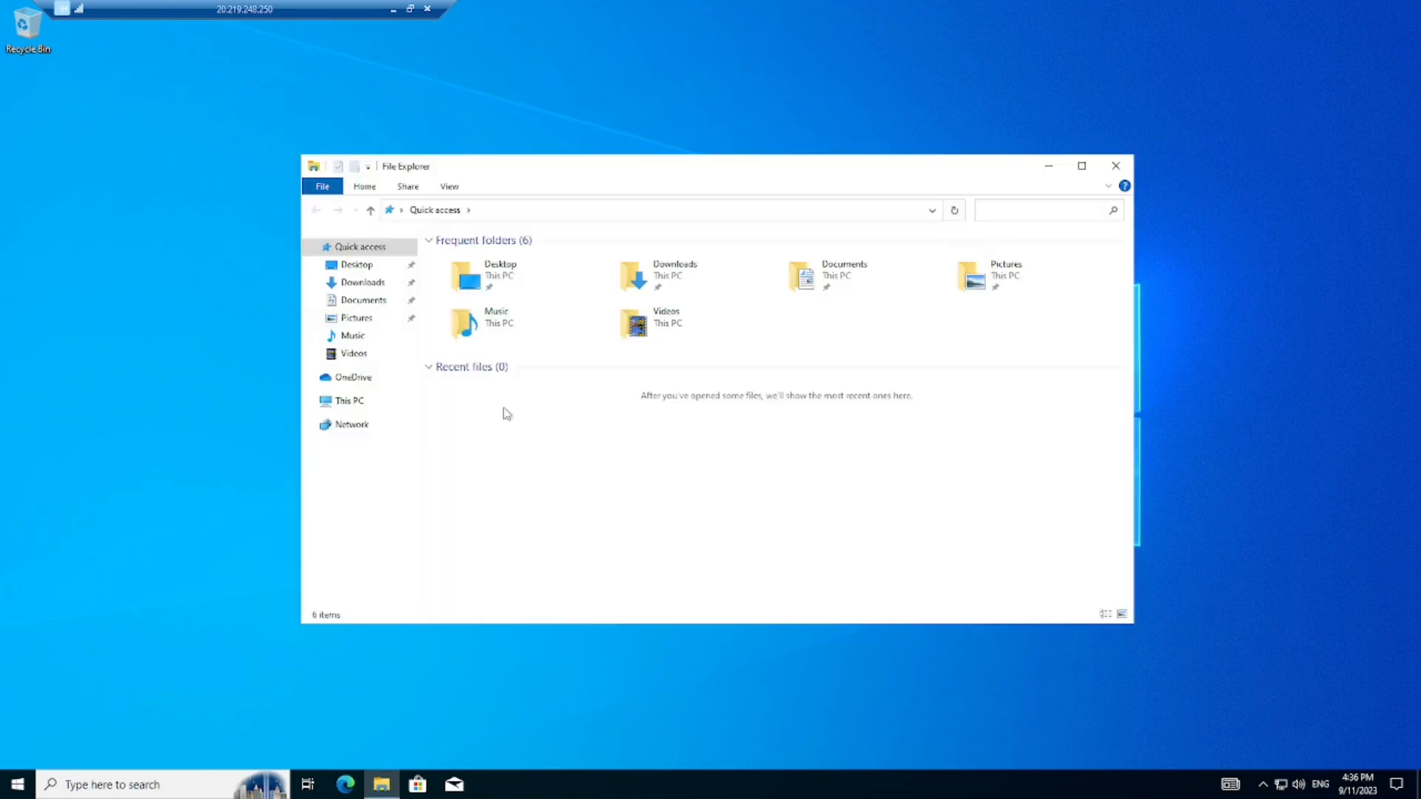
click(339, 402)
right_click(340, 405)
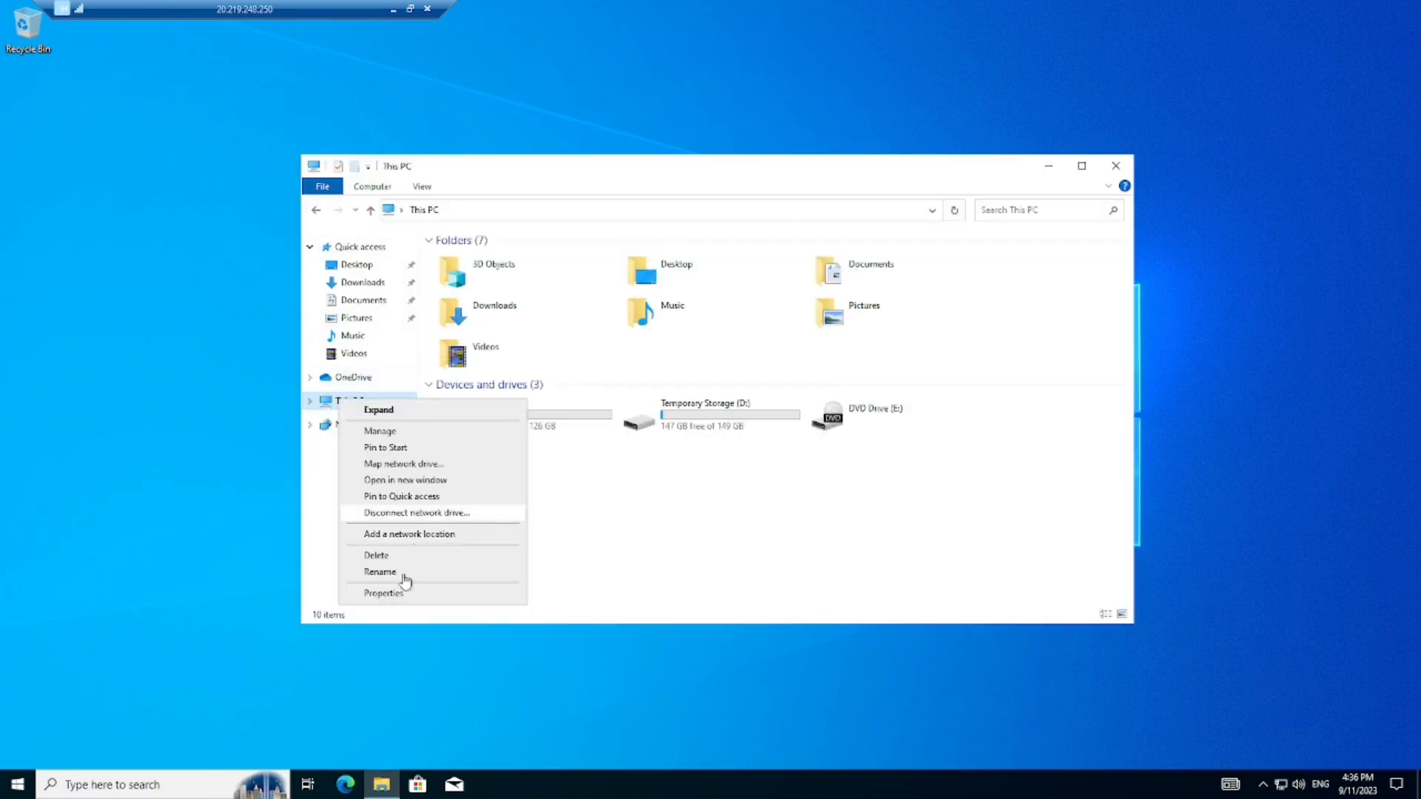
click(392, 594)
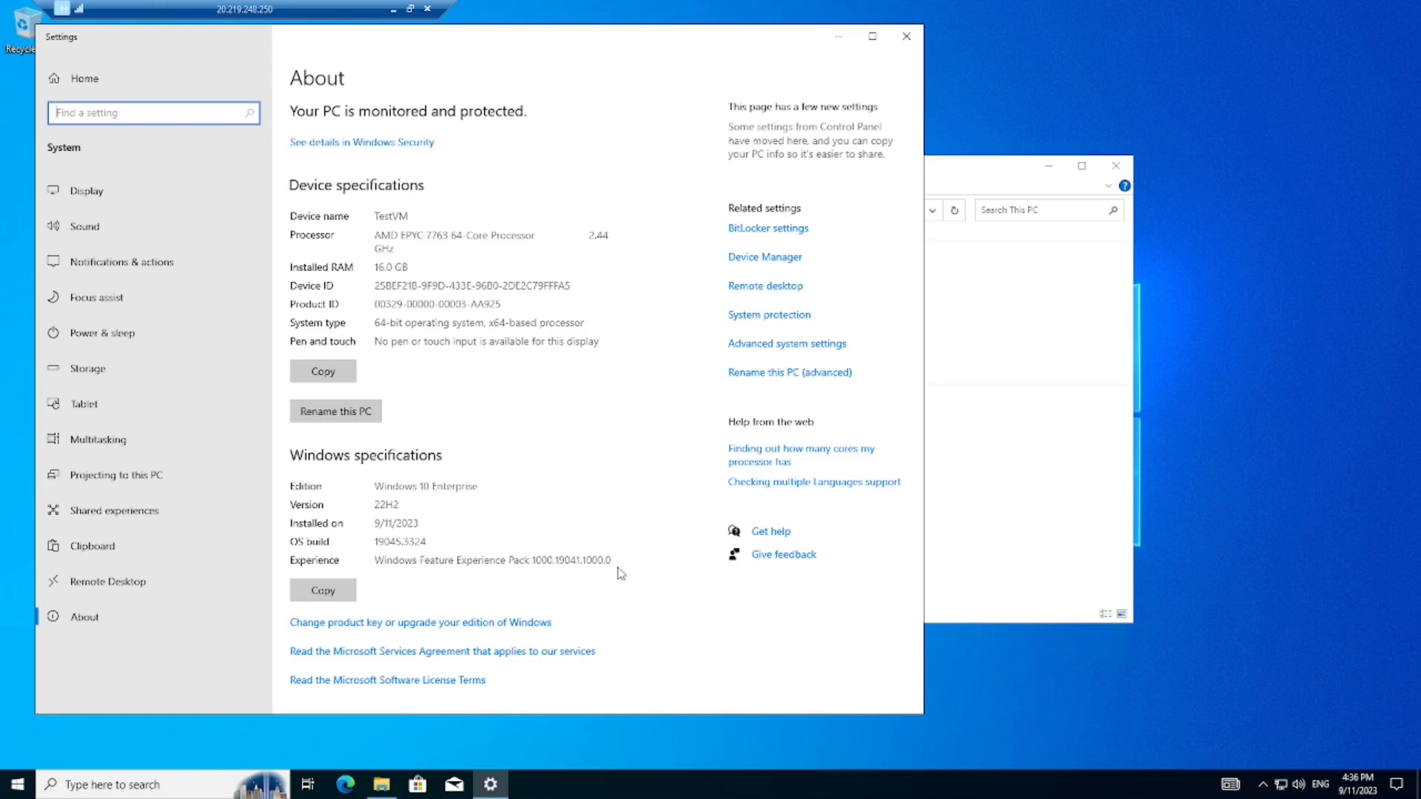
click(838, 37)
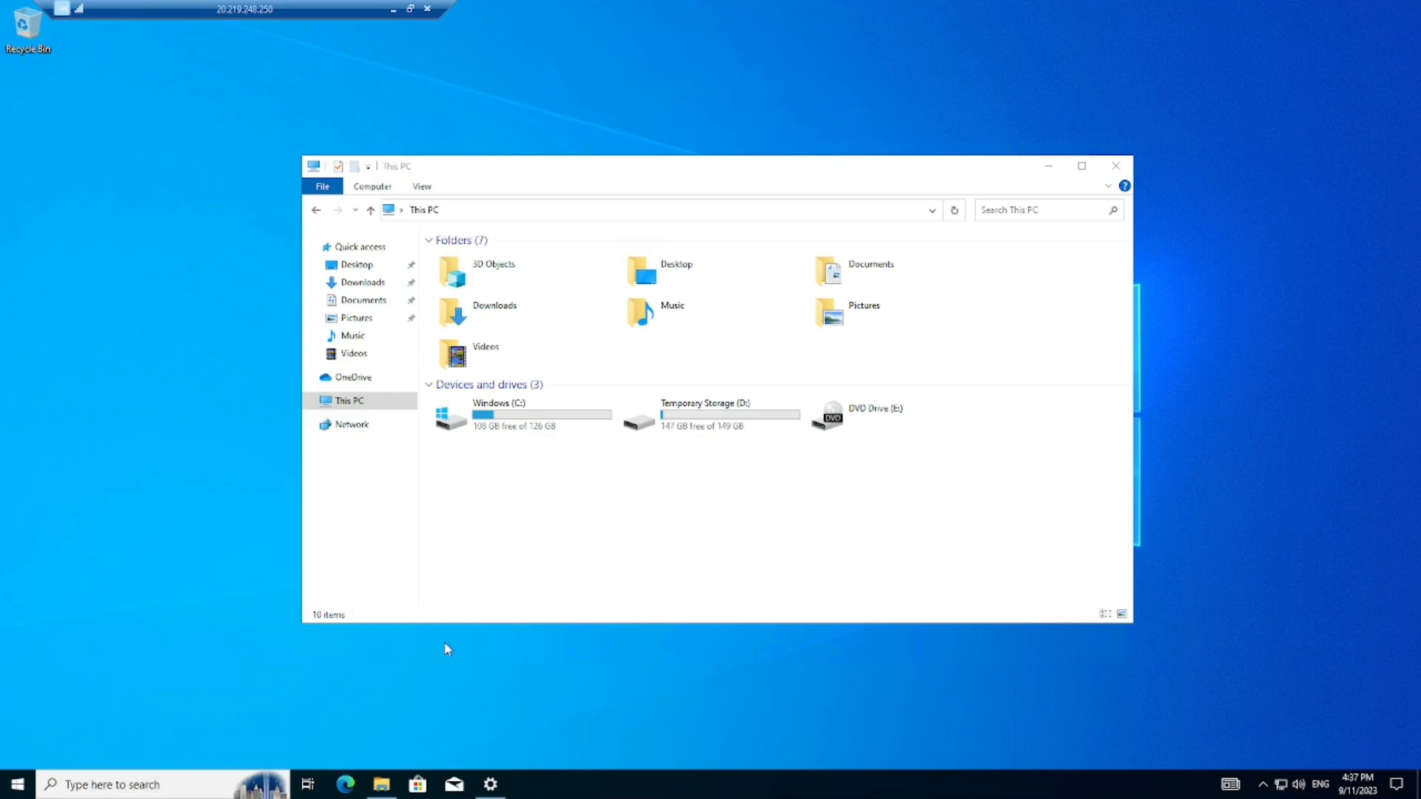
- Enable Hyper-V with its Management Tools and Platform in Windows Features, then restart the PC
click(160, 783)
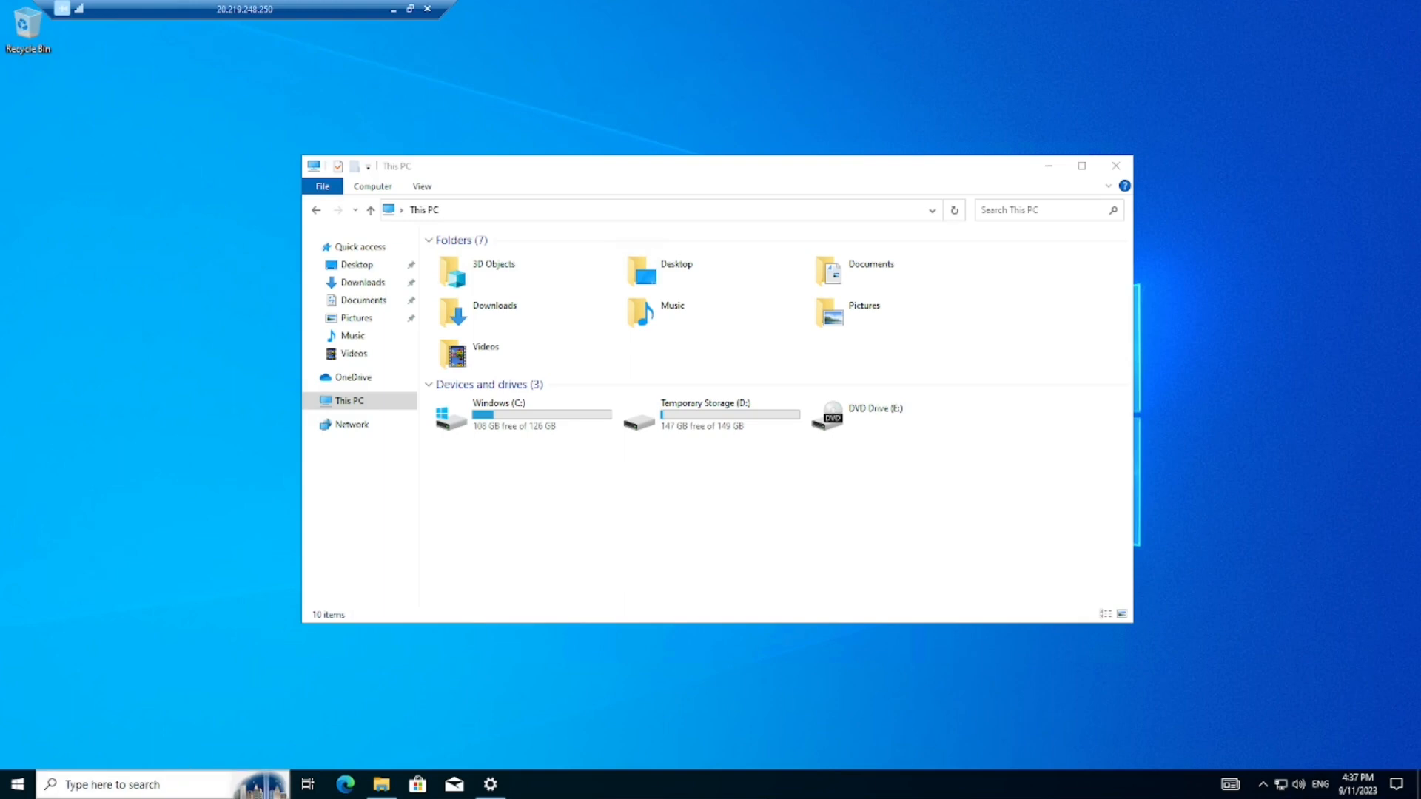
text(turn)
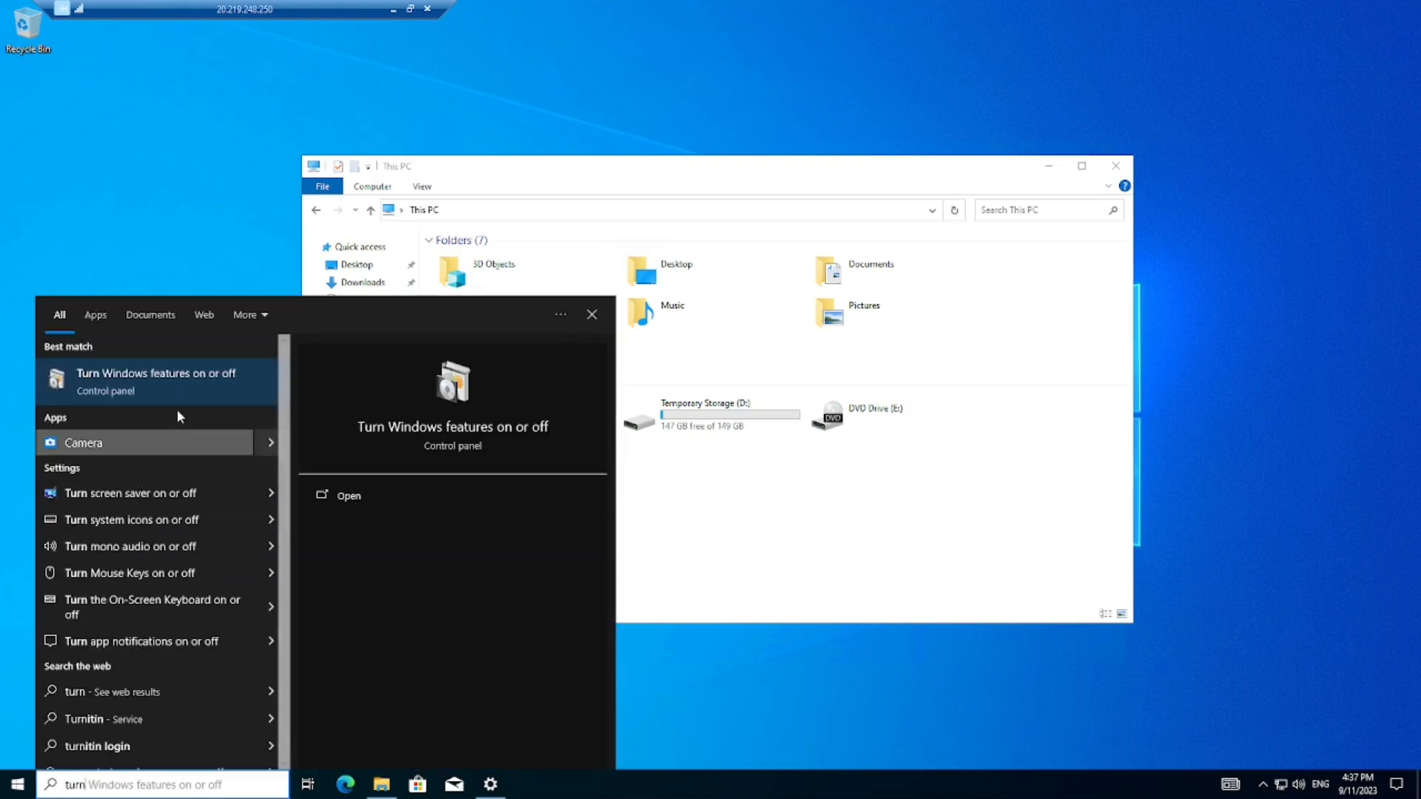
click(182, 394)
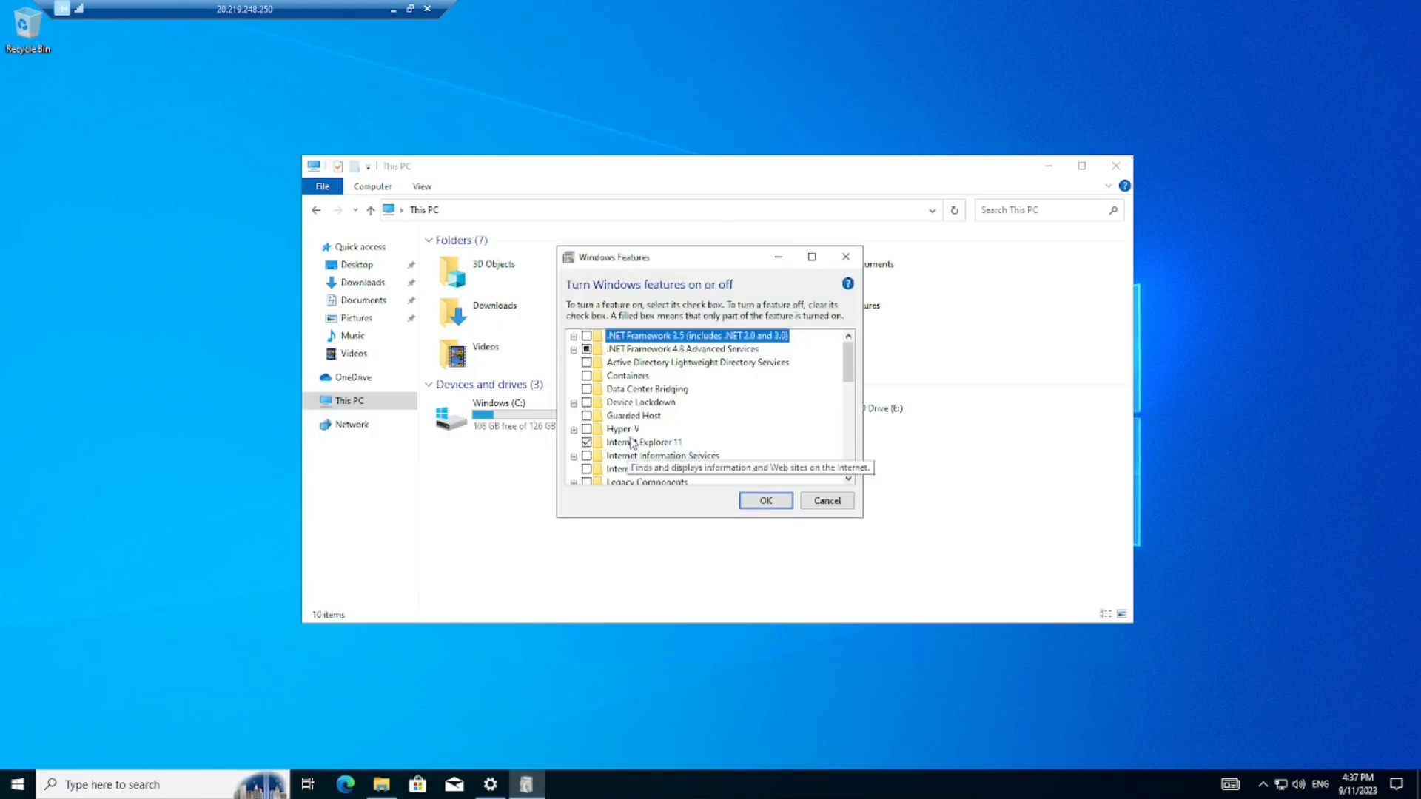
click(586, 430)
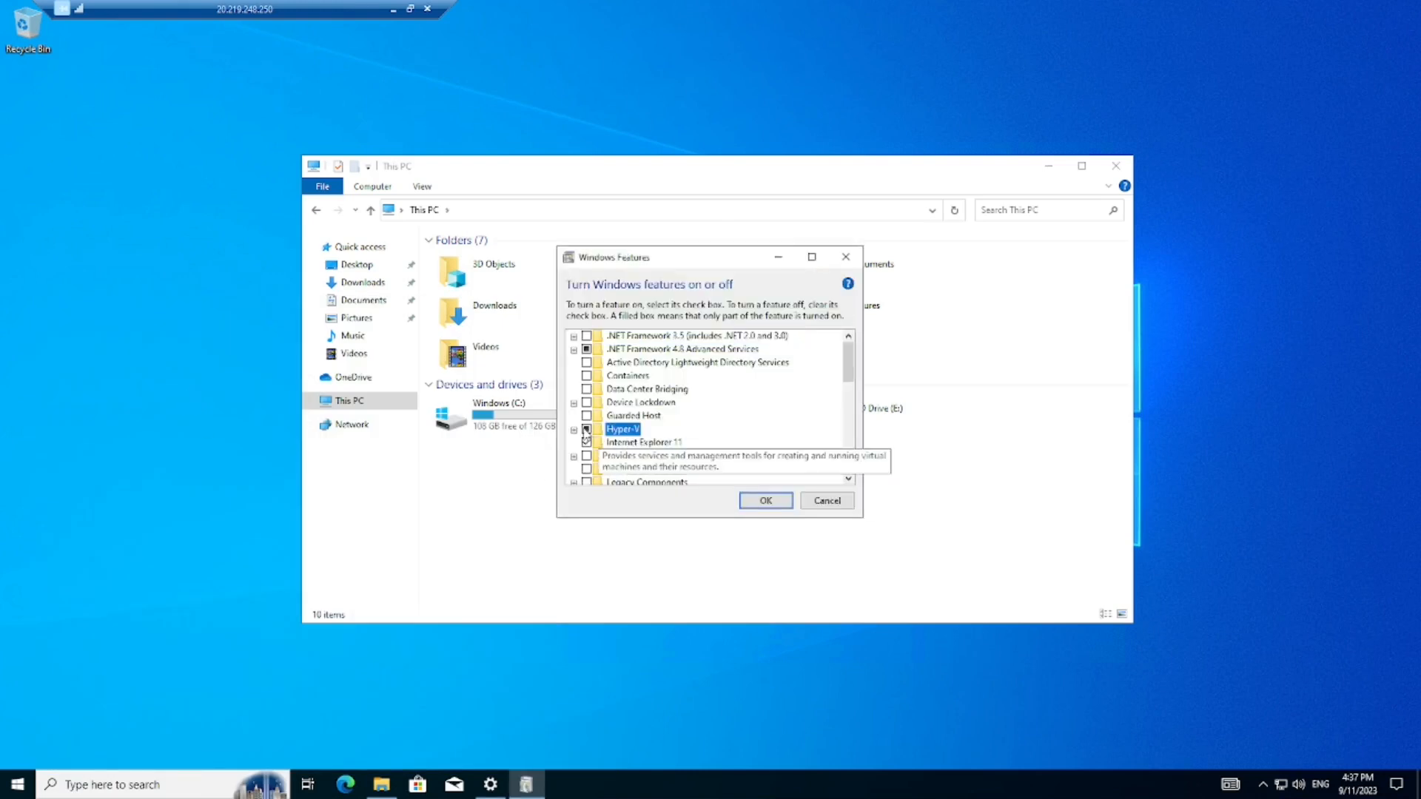
click(586, 430)
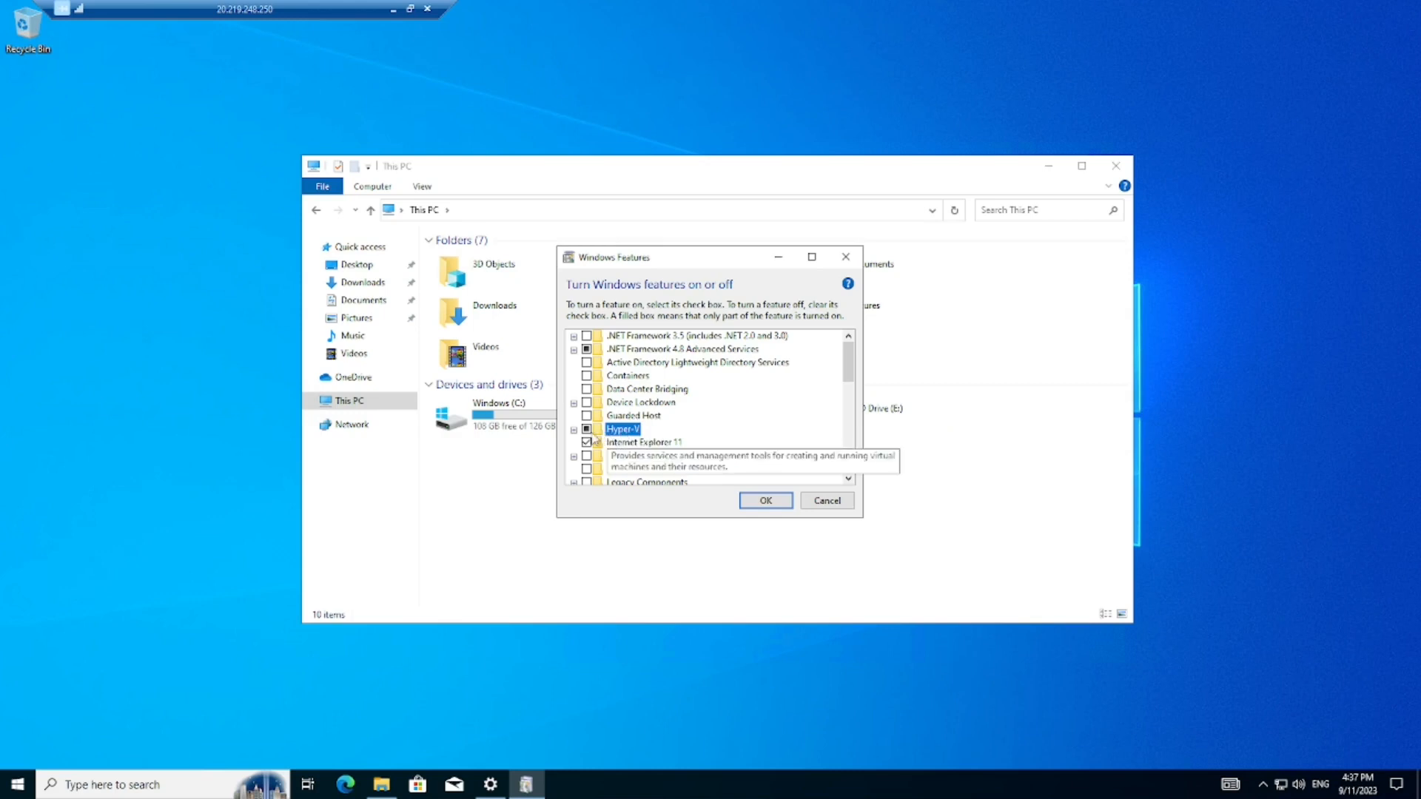
click(574, 430)
click(574, 430)
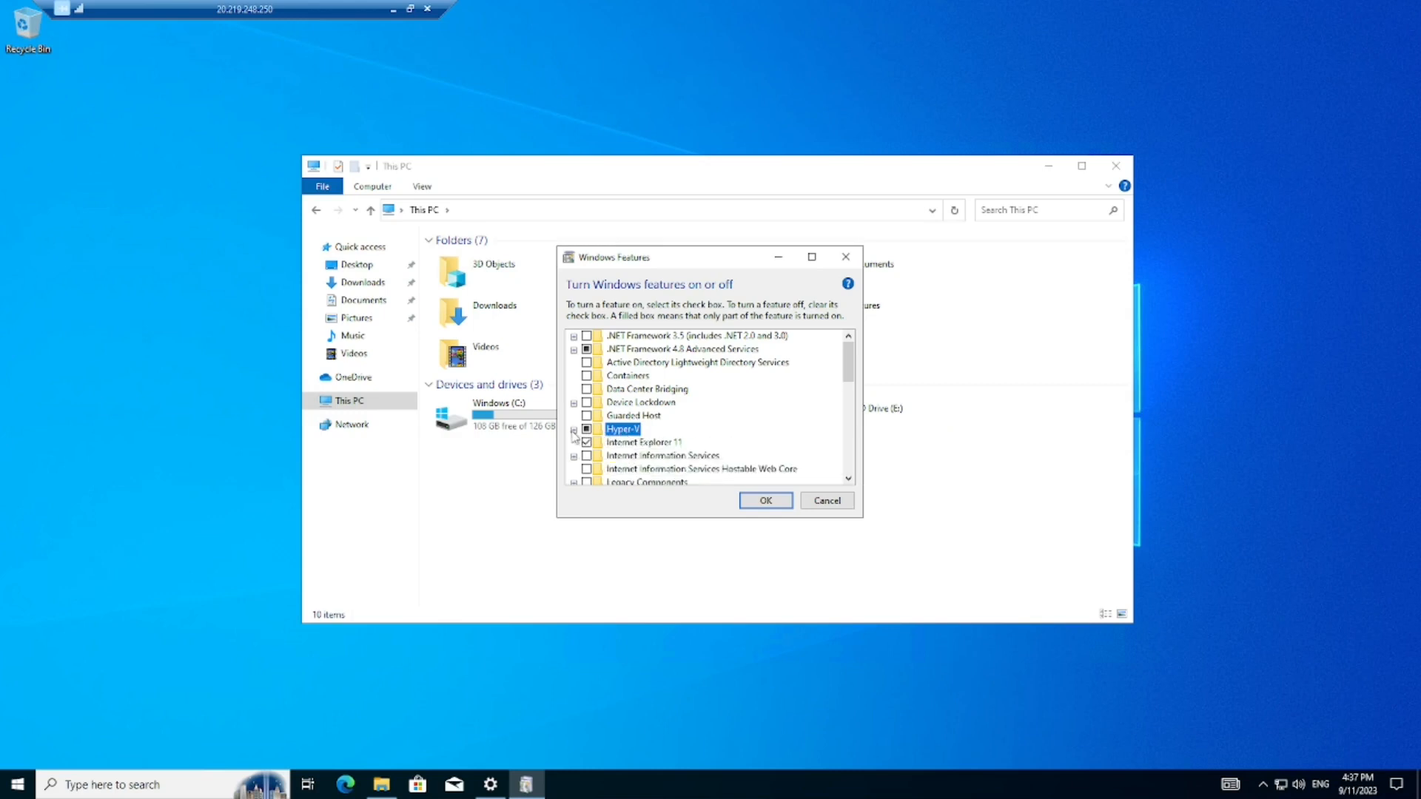
click(573, 430)
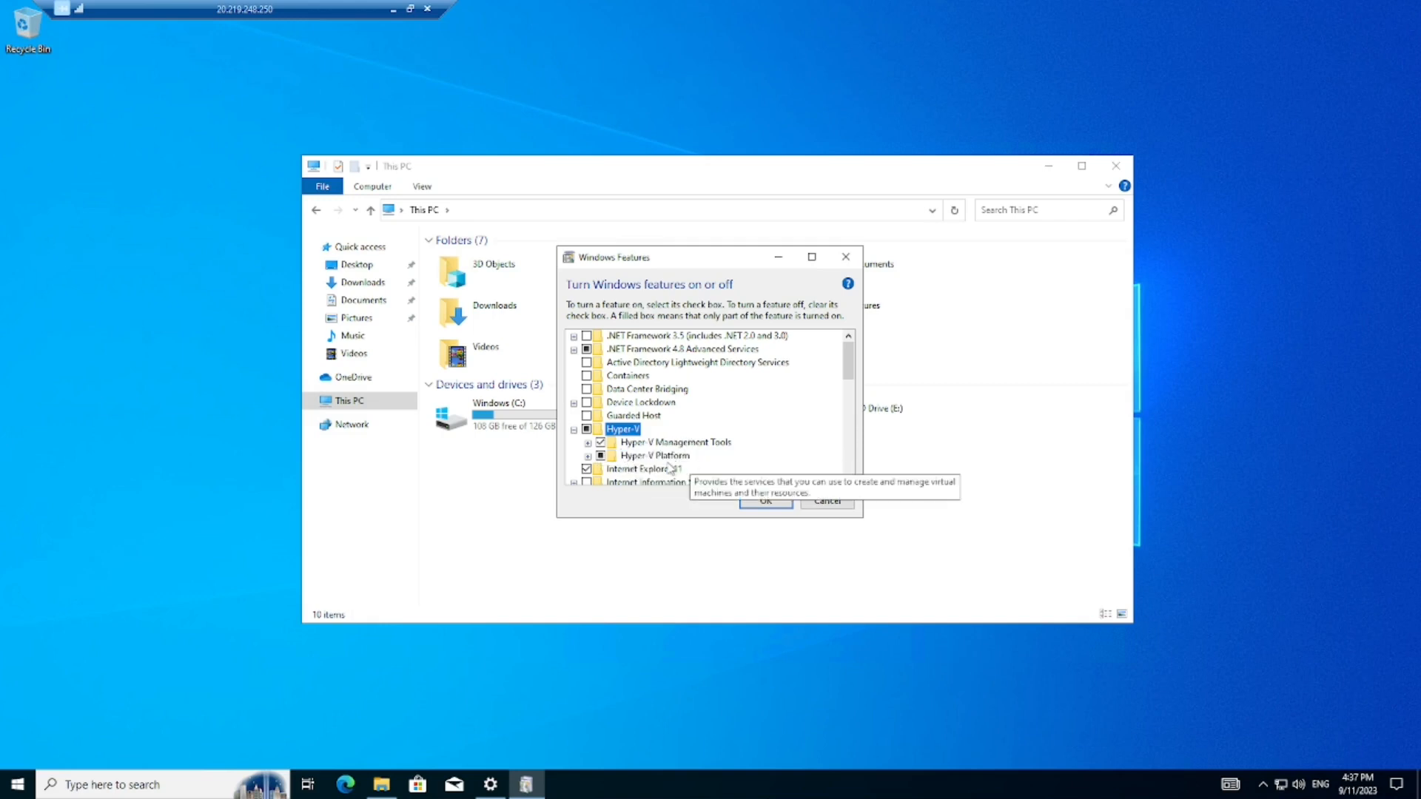
click(780, 503)
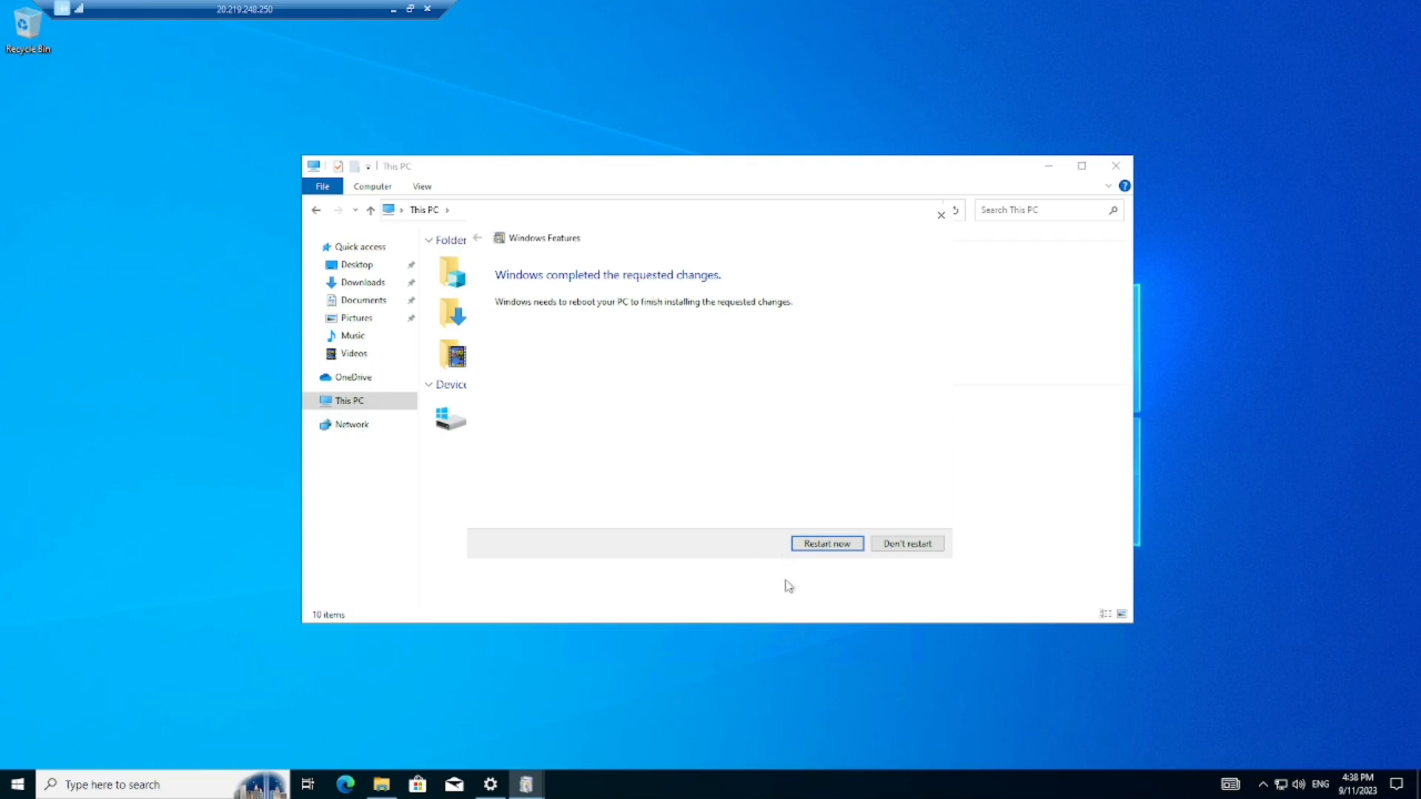
click(827, 546)
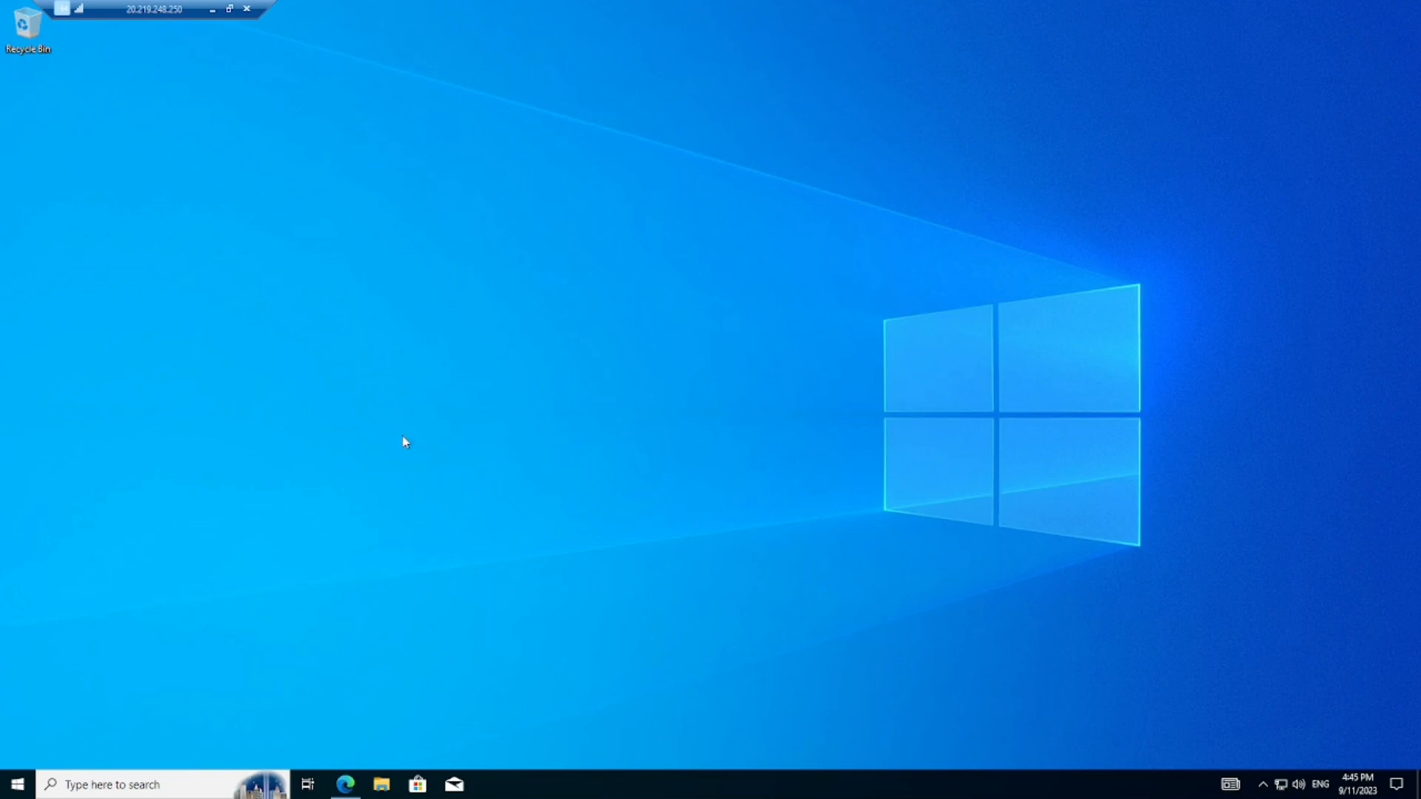
- Launch Hyper-V Manager from search, maximize it, and select the TESTVM host
click(159, 787)
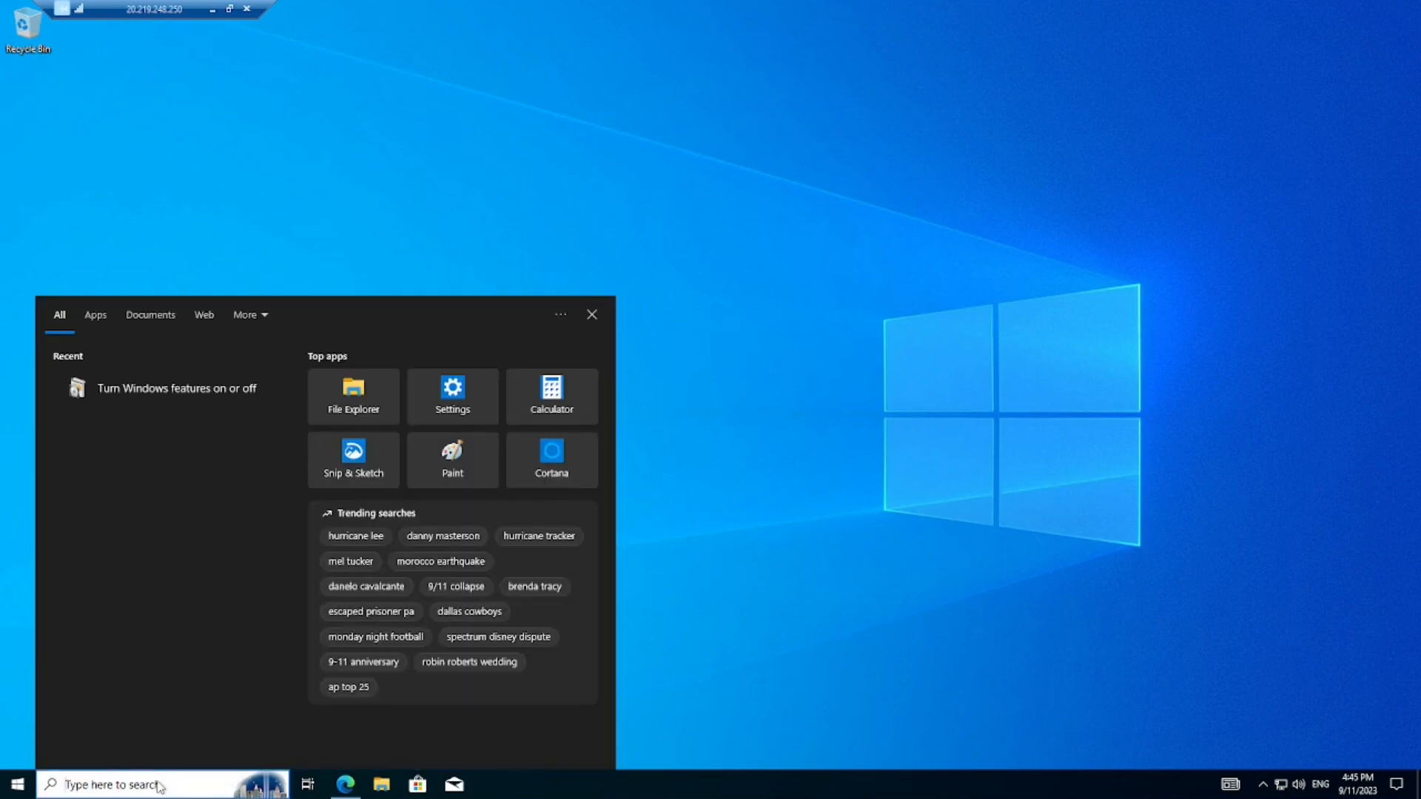
text(hyper-v)
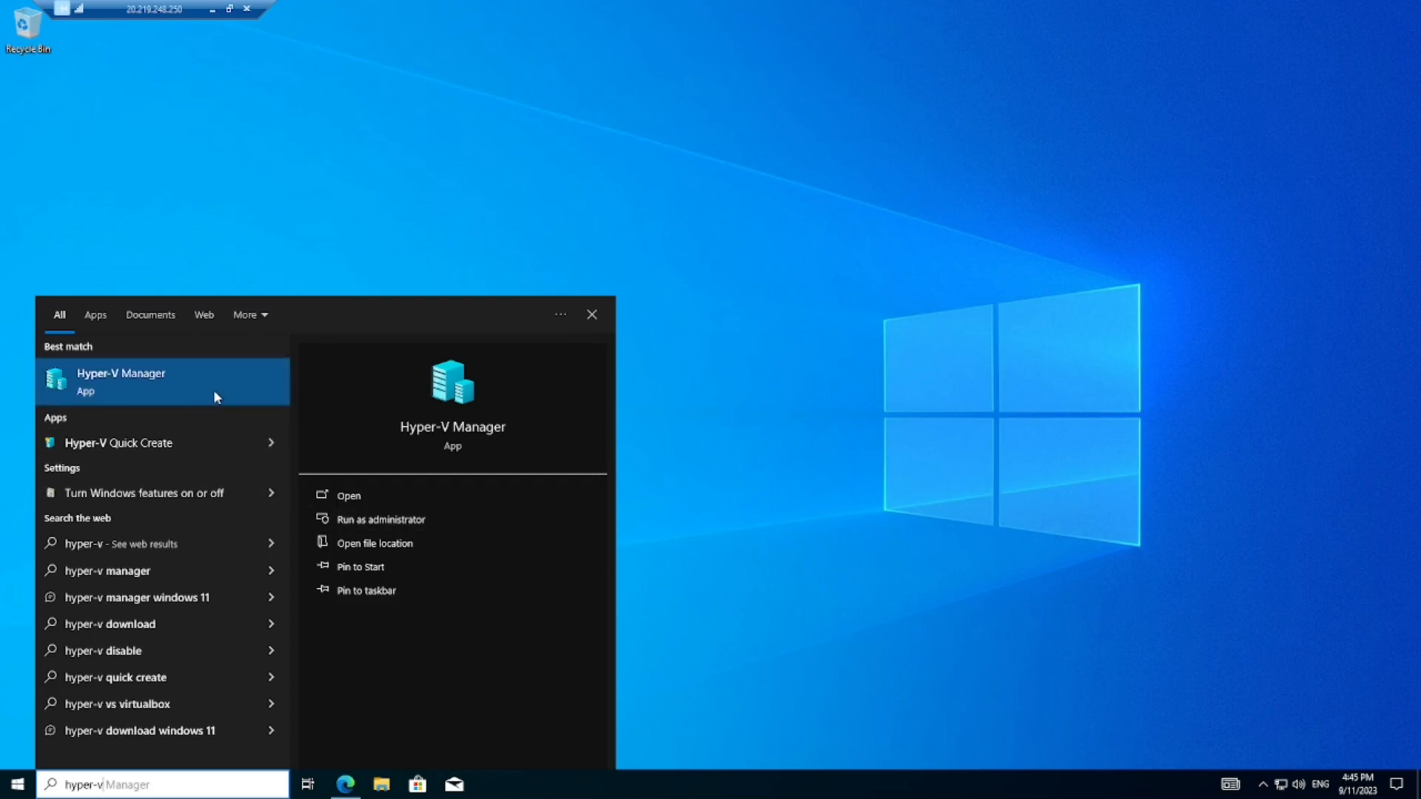
click(335, 488)
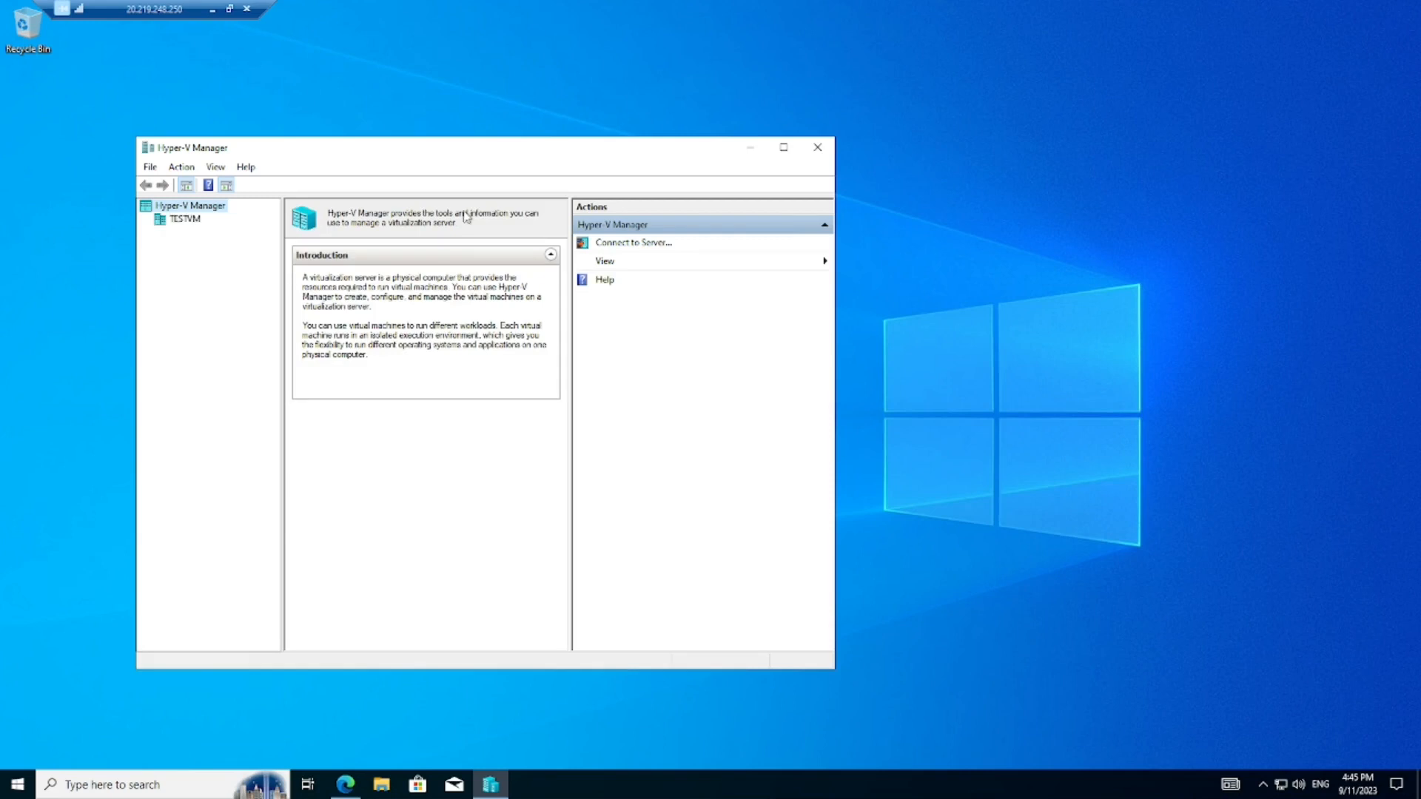
click(783, 148)
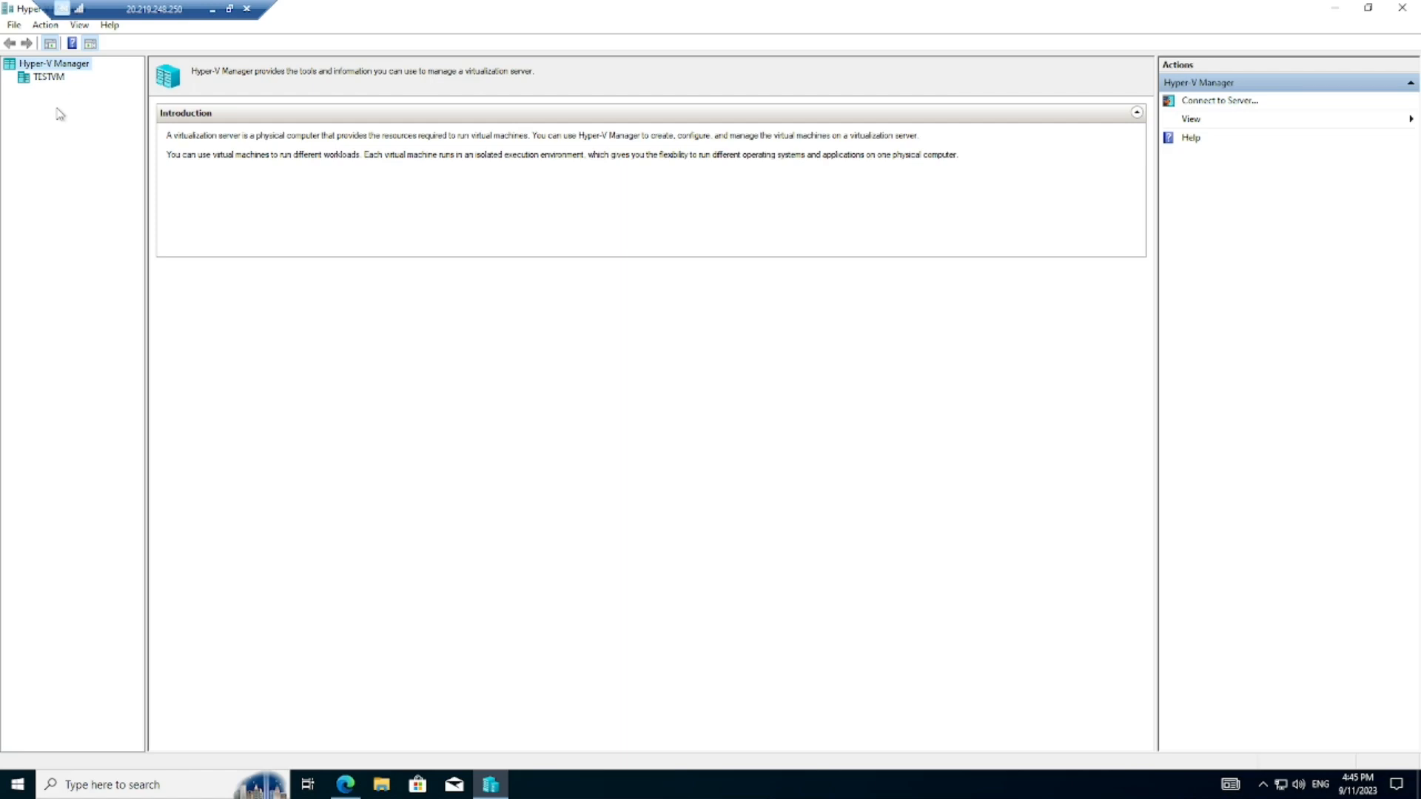
click(49, 78)
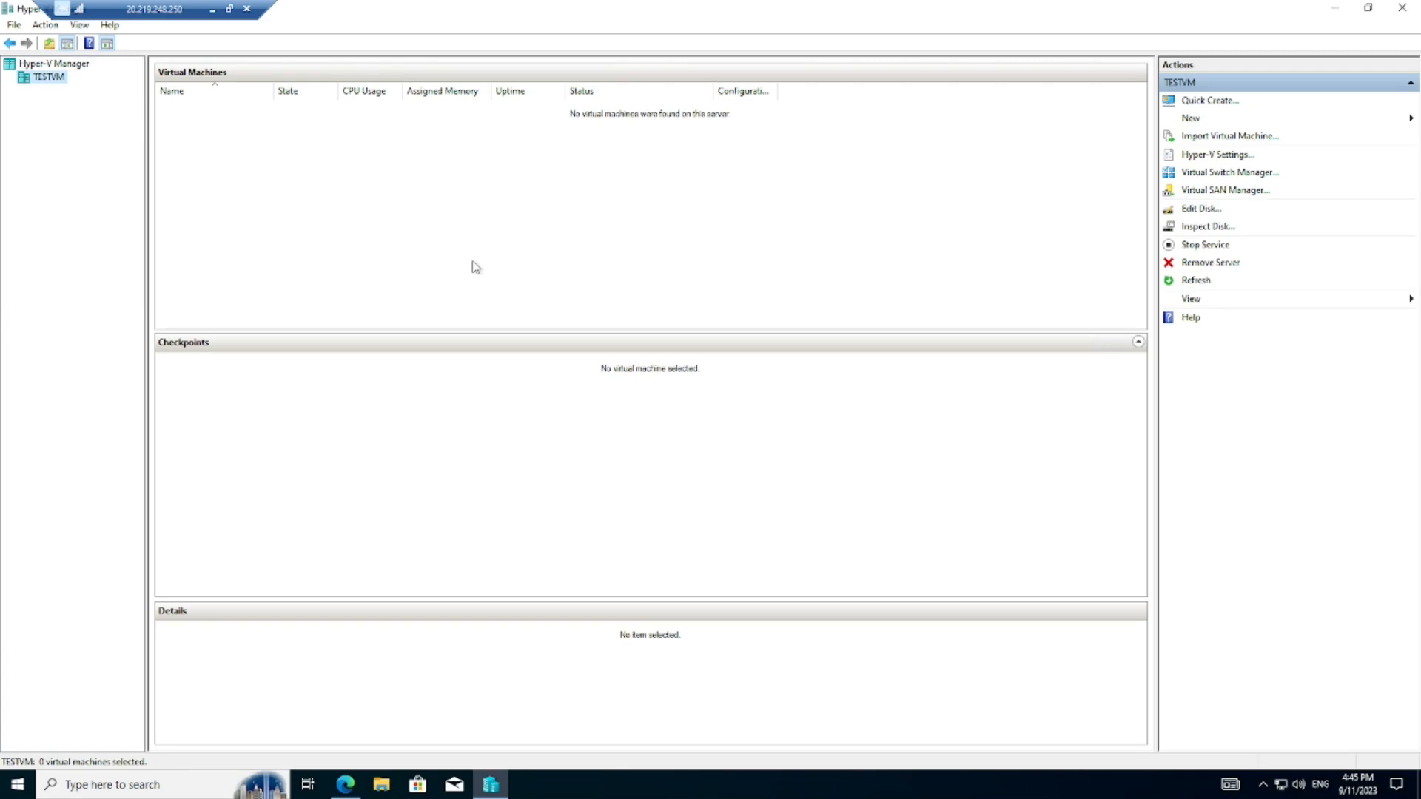
click(391, 790)
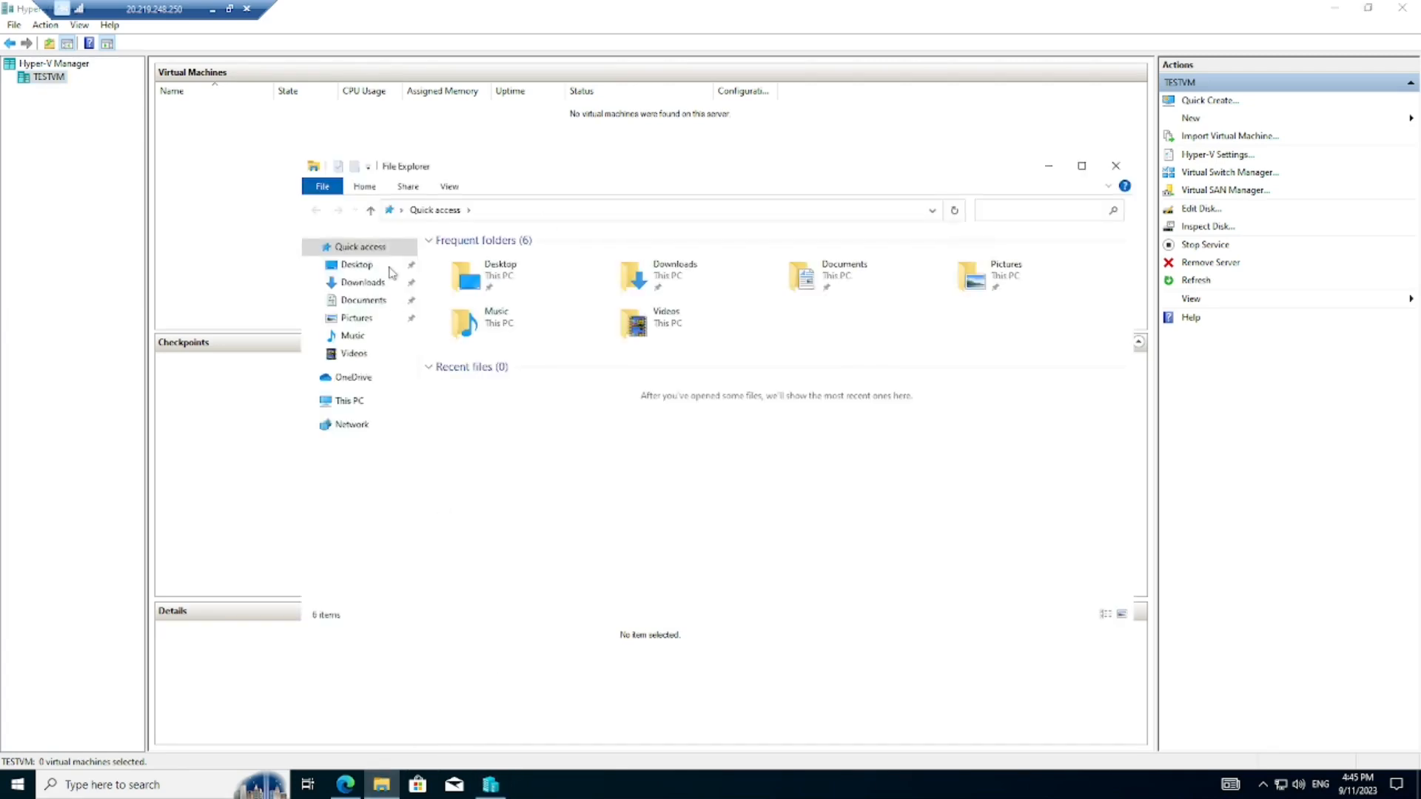
- Check the Windows 10 image in Downloads, then choose New > Virtual Machine on TESTVM
click(382, 284)
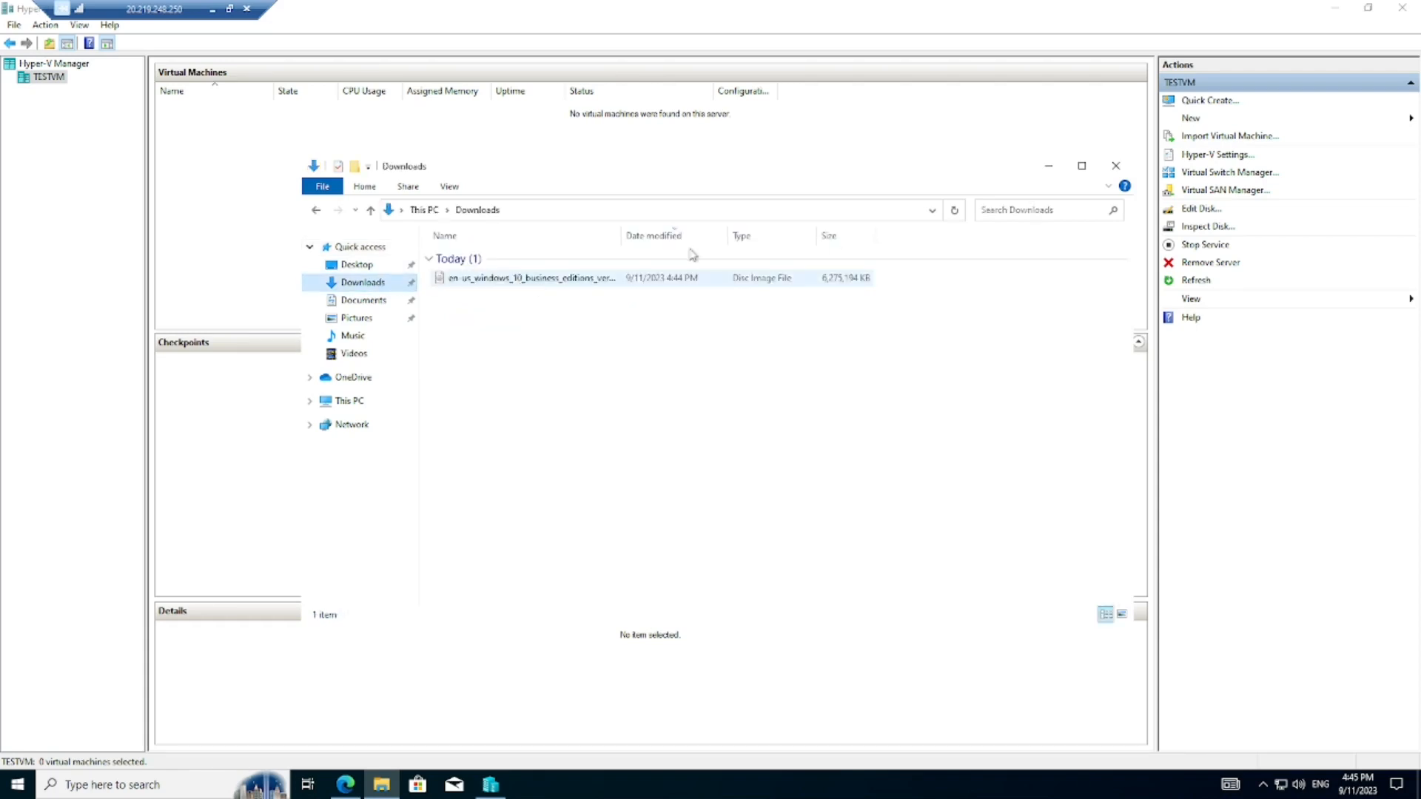
click(1048, 165)
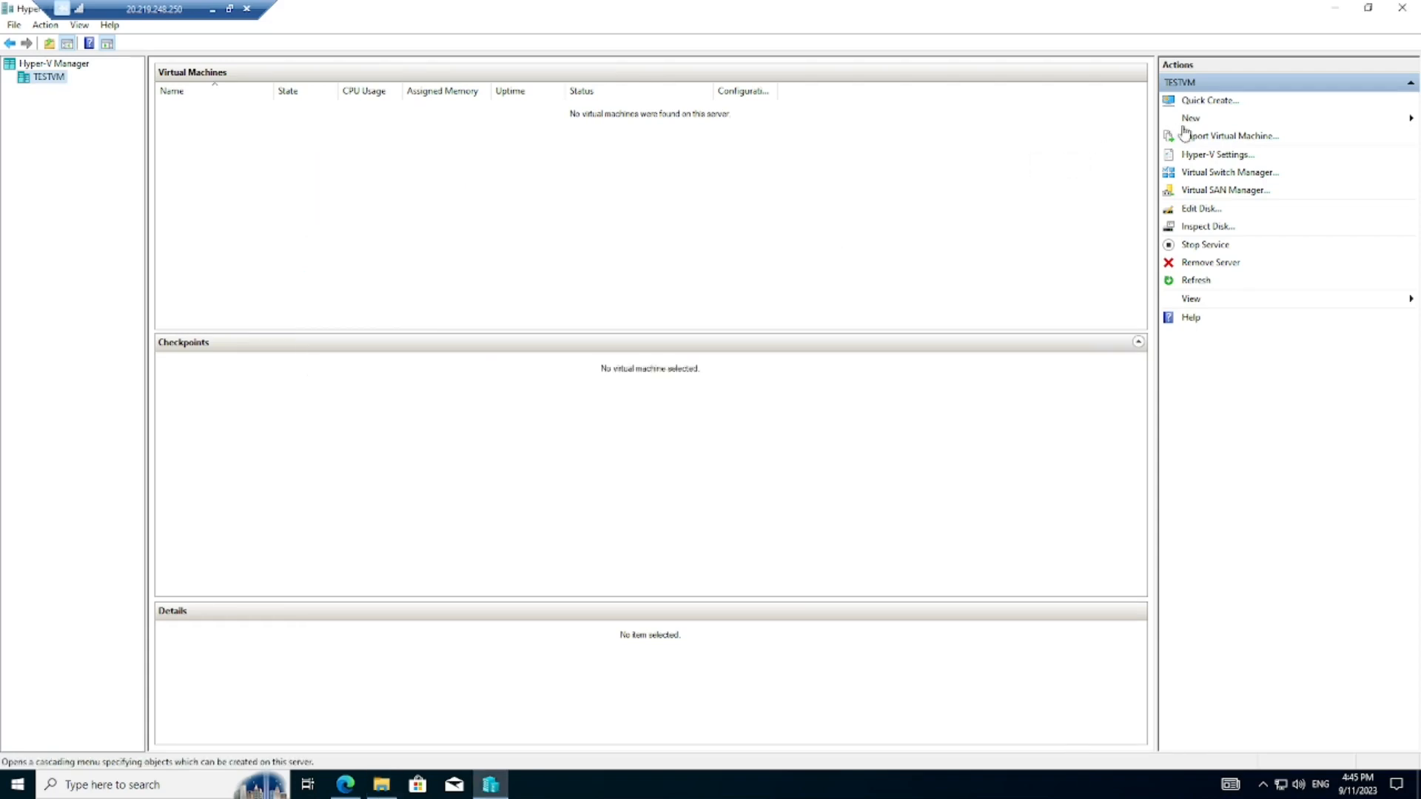
click(1191, 119)
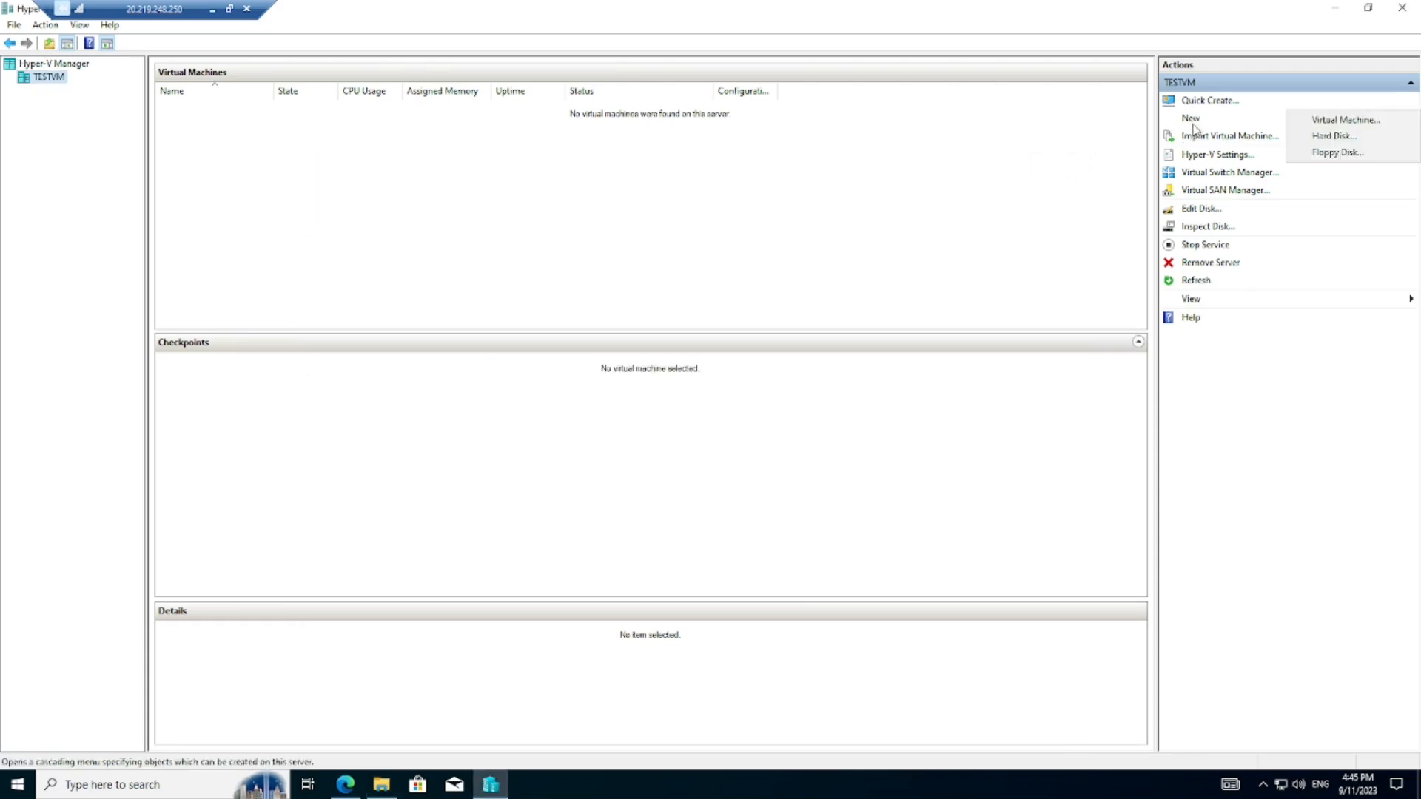
click(1333, 117)
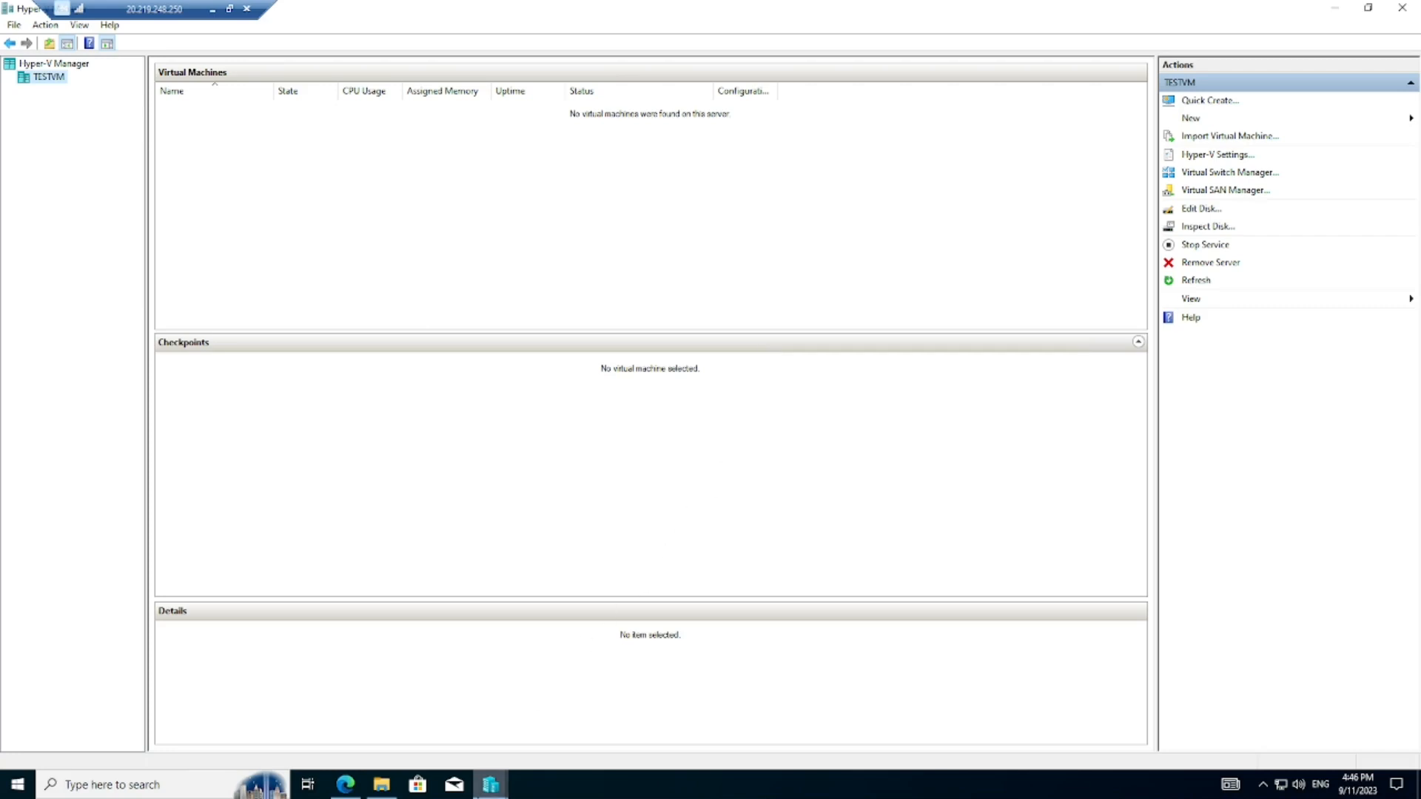
- Name the new machine VM01 in the wizard and tick storing it in a different location
mouse_move(486, 792)
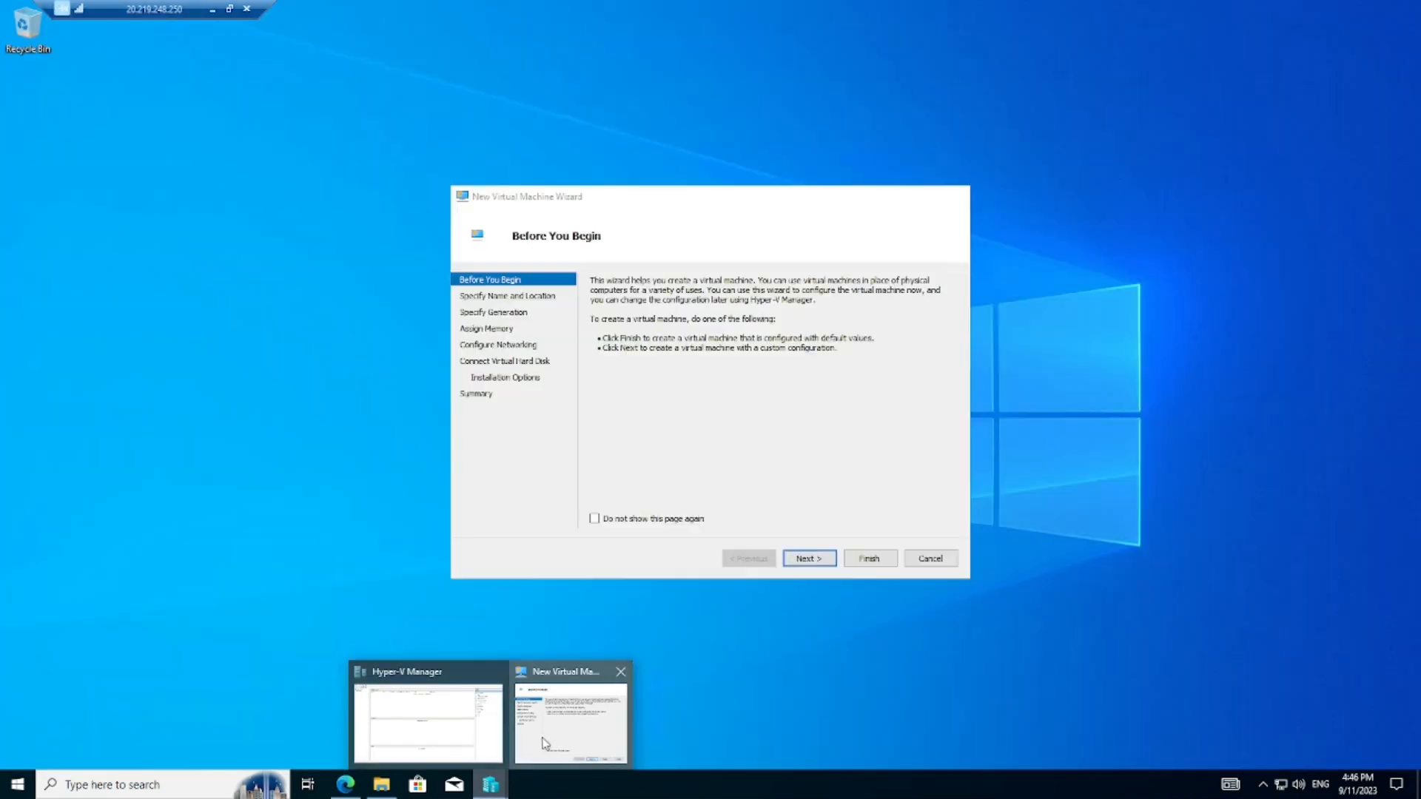
click(570, 712)
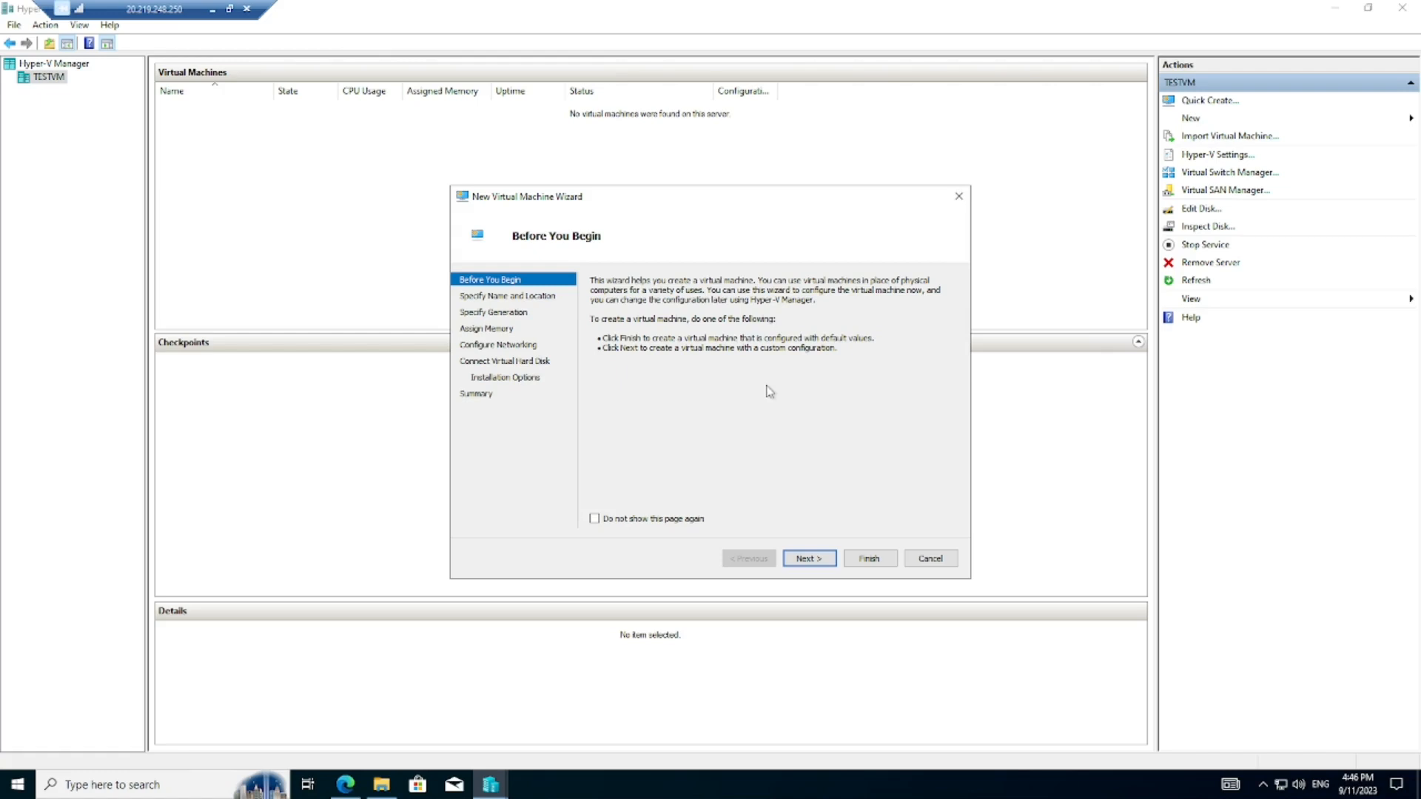
click(798, 564)
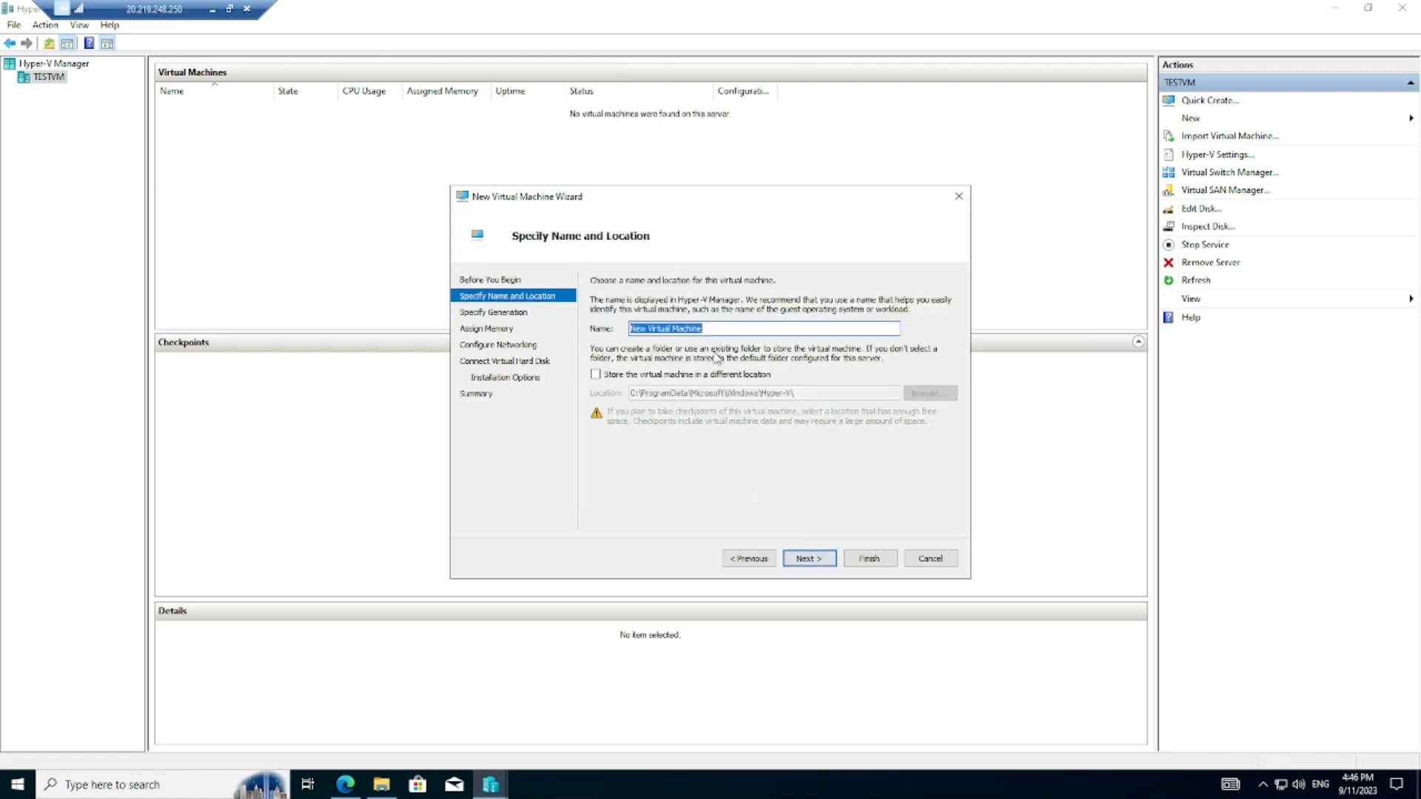
text(Test)
key(BackSpace)
key(BackSpace)
key(BackSpace)
key(BackSpace)
text(VM01)
click(595, 375)
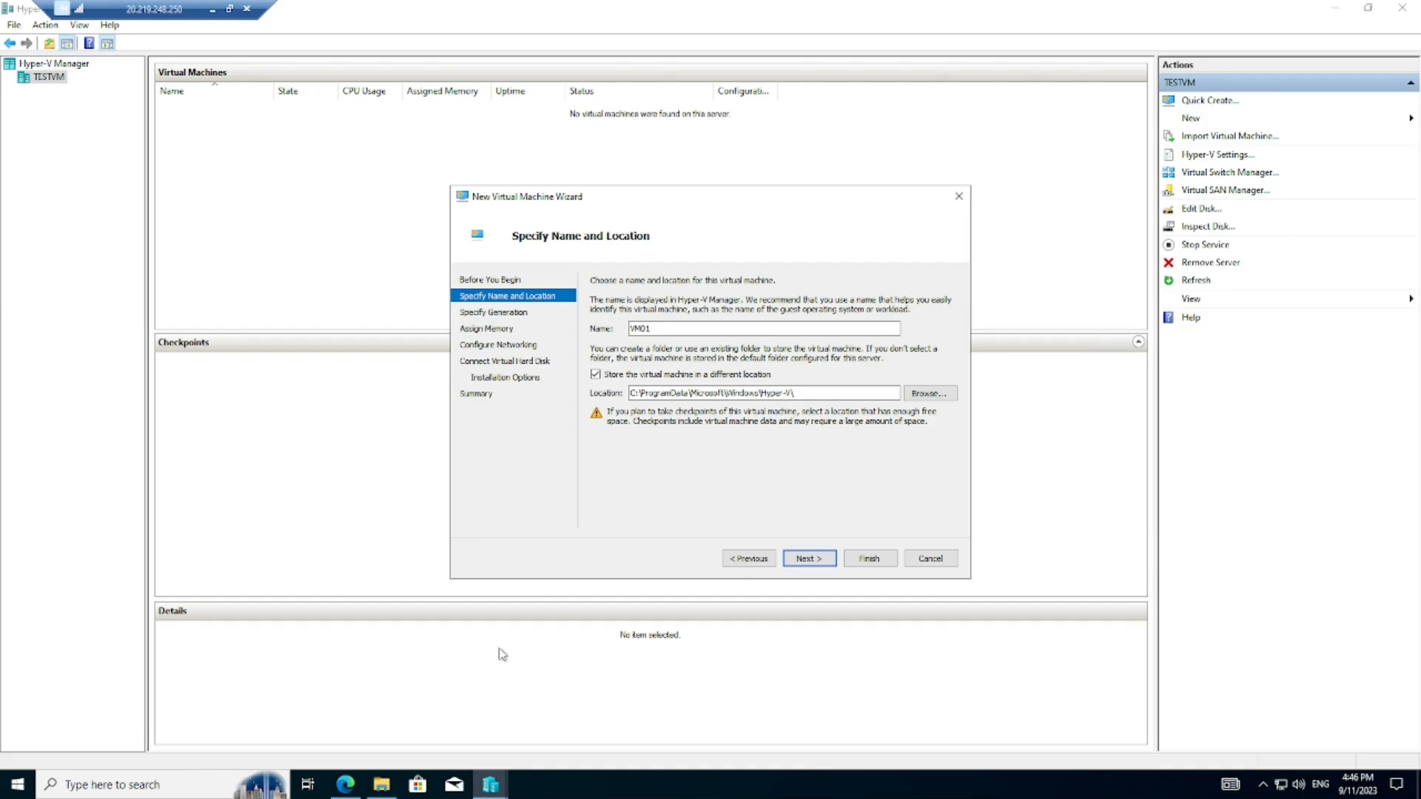
click(382, 785)
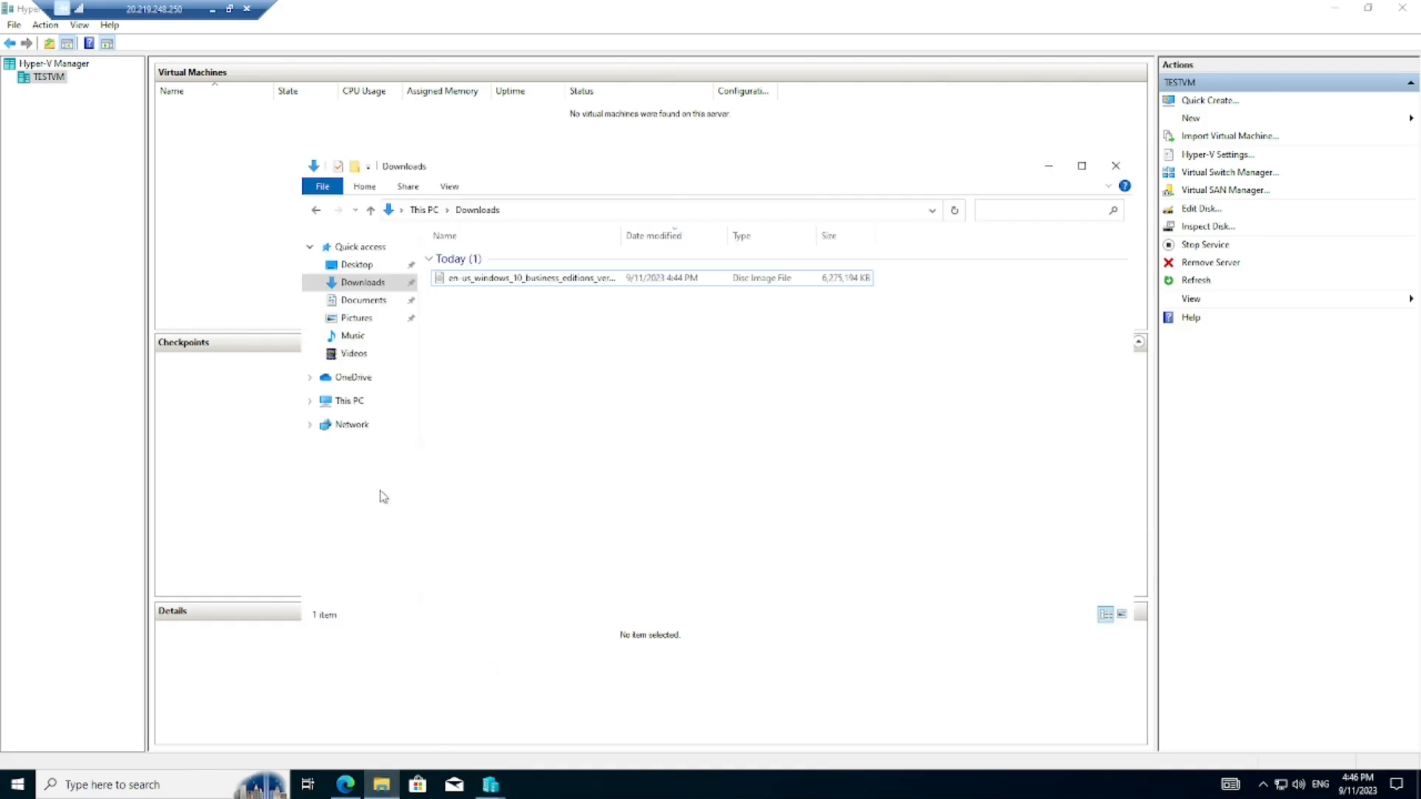
- Open Windows (C:) in File Explorer and add a new folder named VMs
click(357, 403)
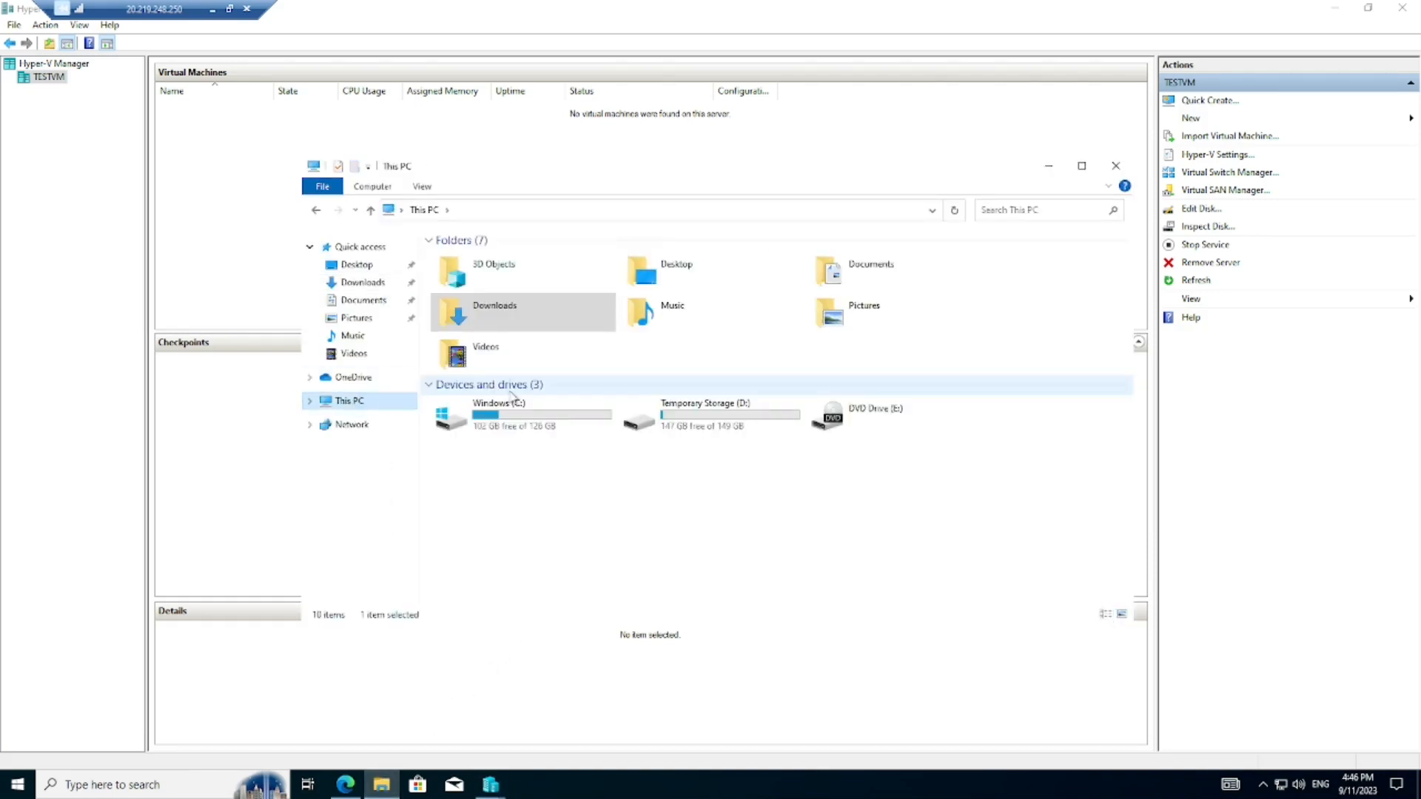
double_click(539, 433)
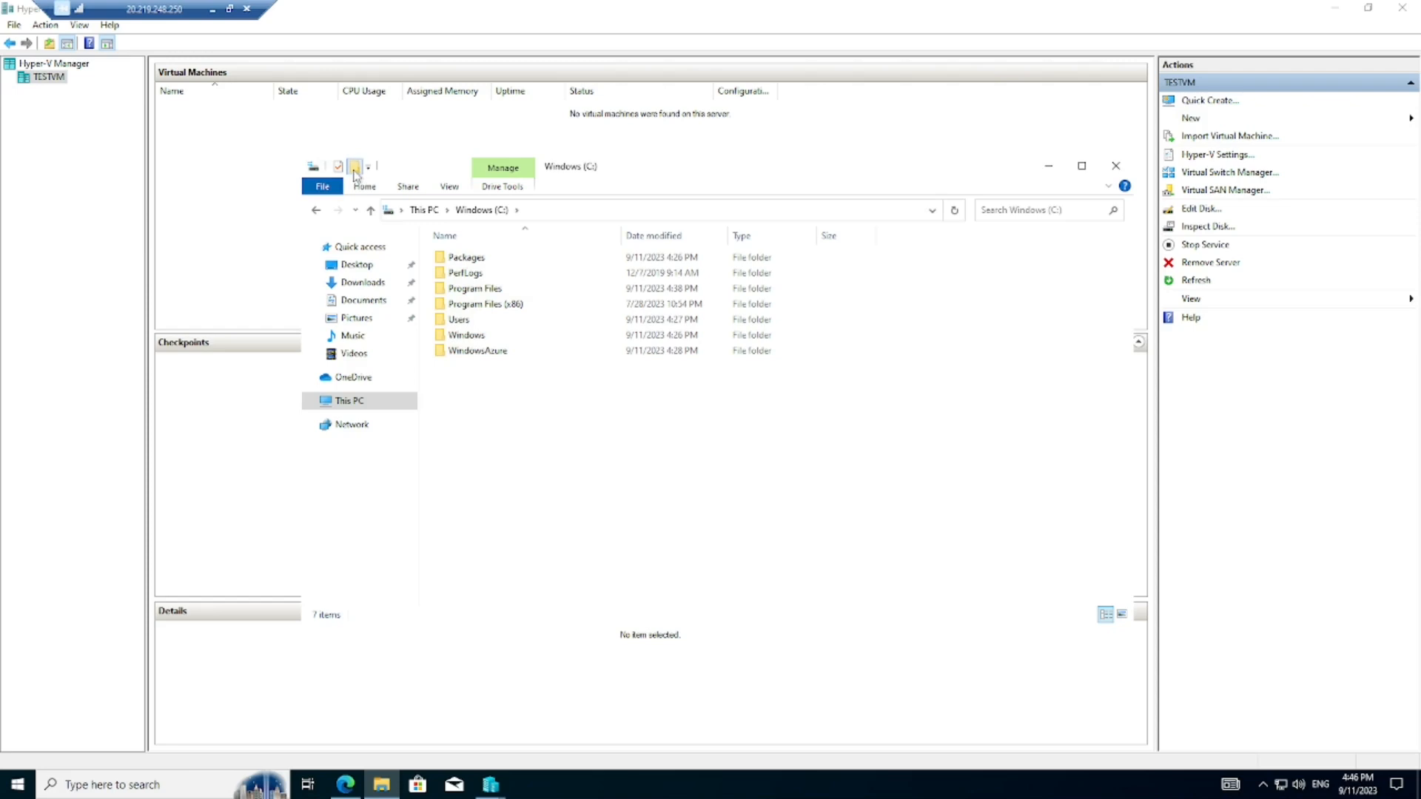
click(354, 167)
text(VMs)
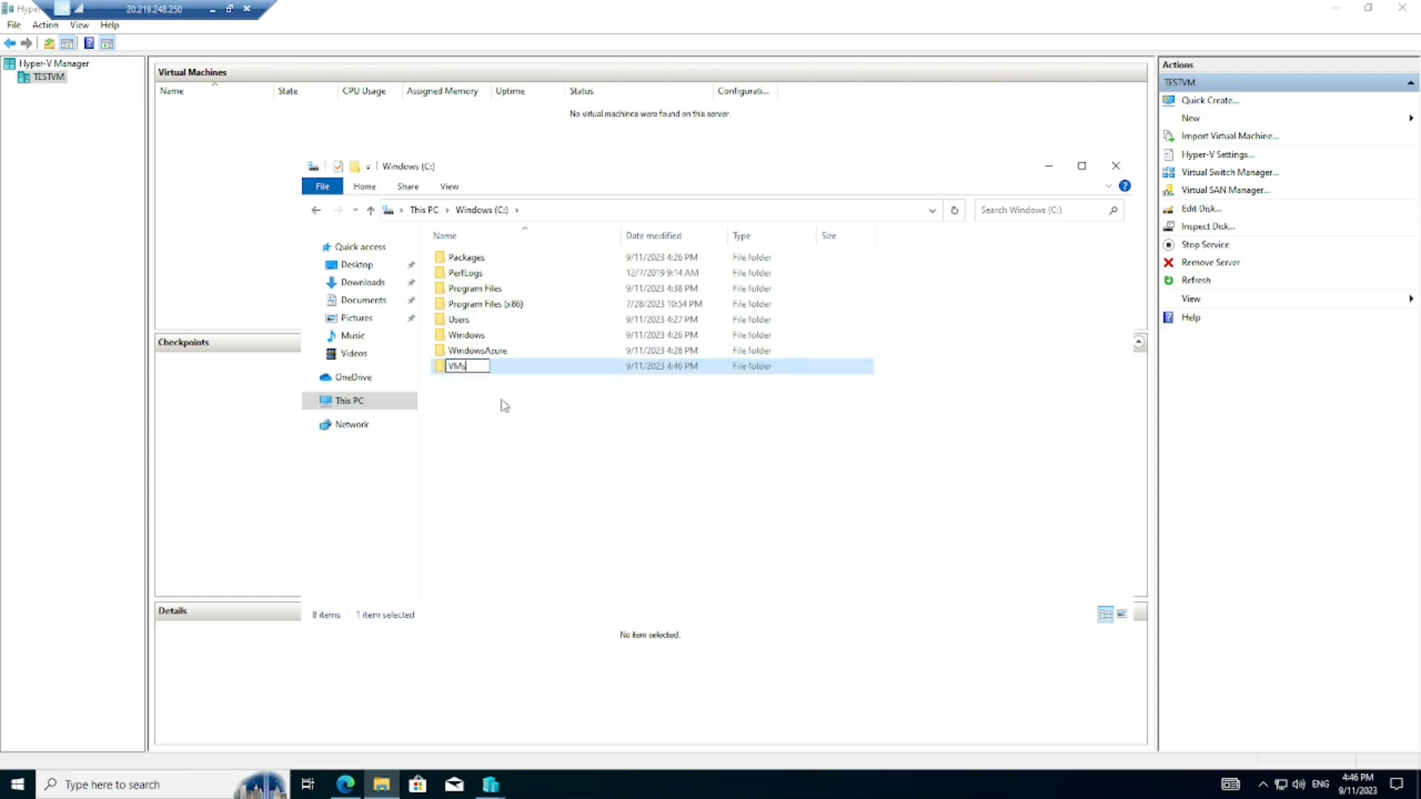
key(Return)
- Browse to C:\VMs as VM01's storage location and continue to Specify Generation
click(1048, 166)
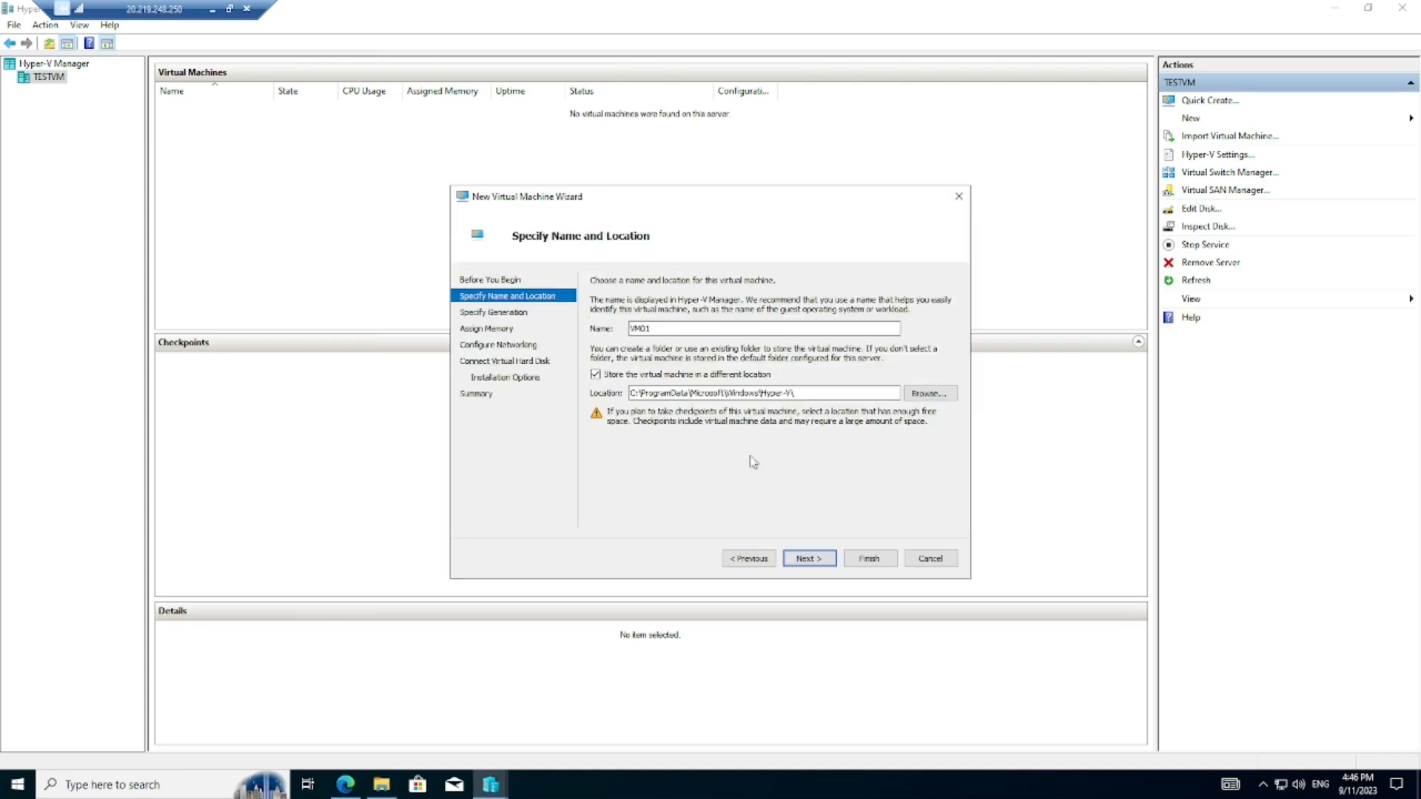
click(918, 393)
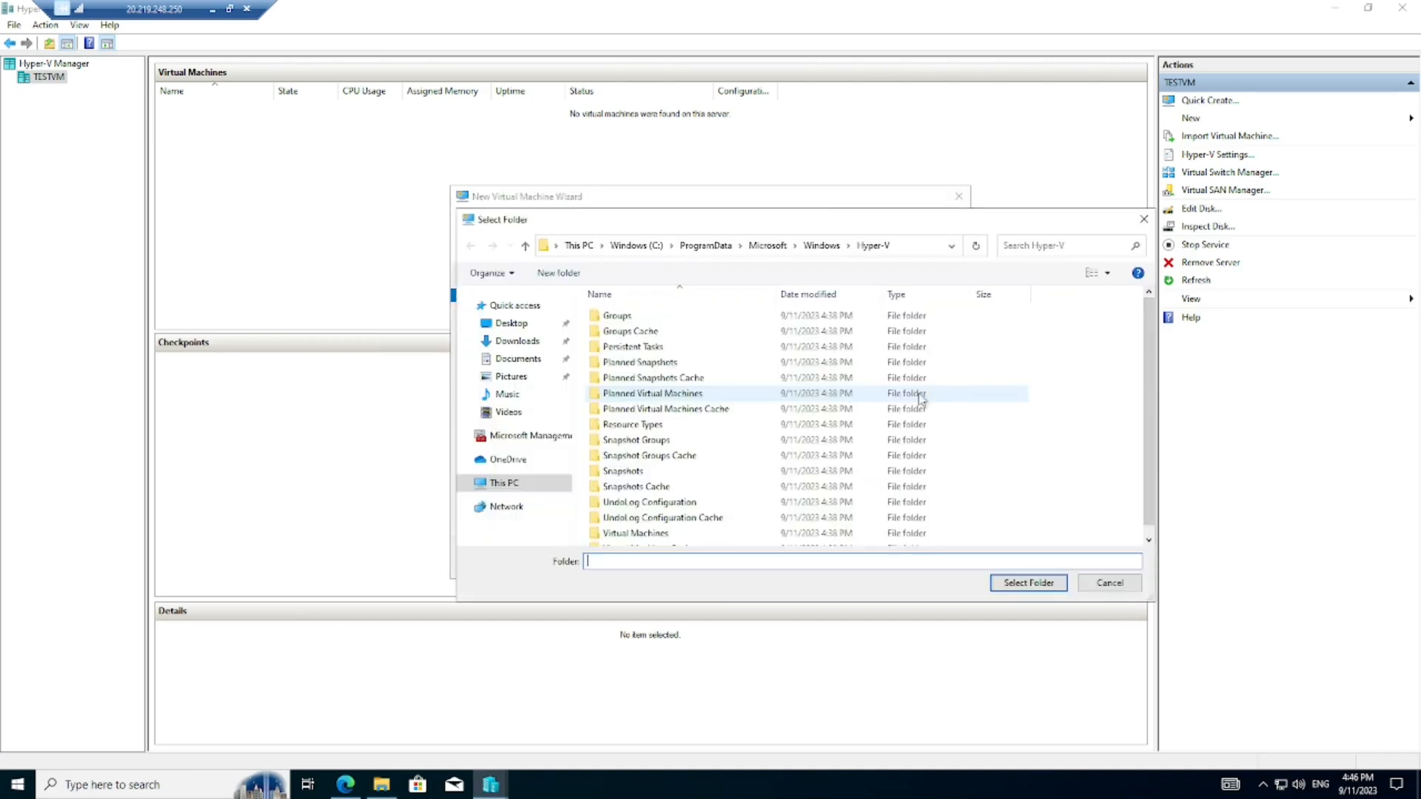
click(500, 485)
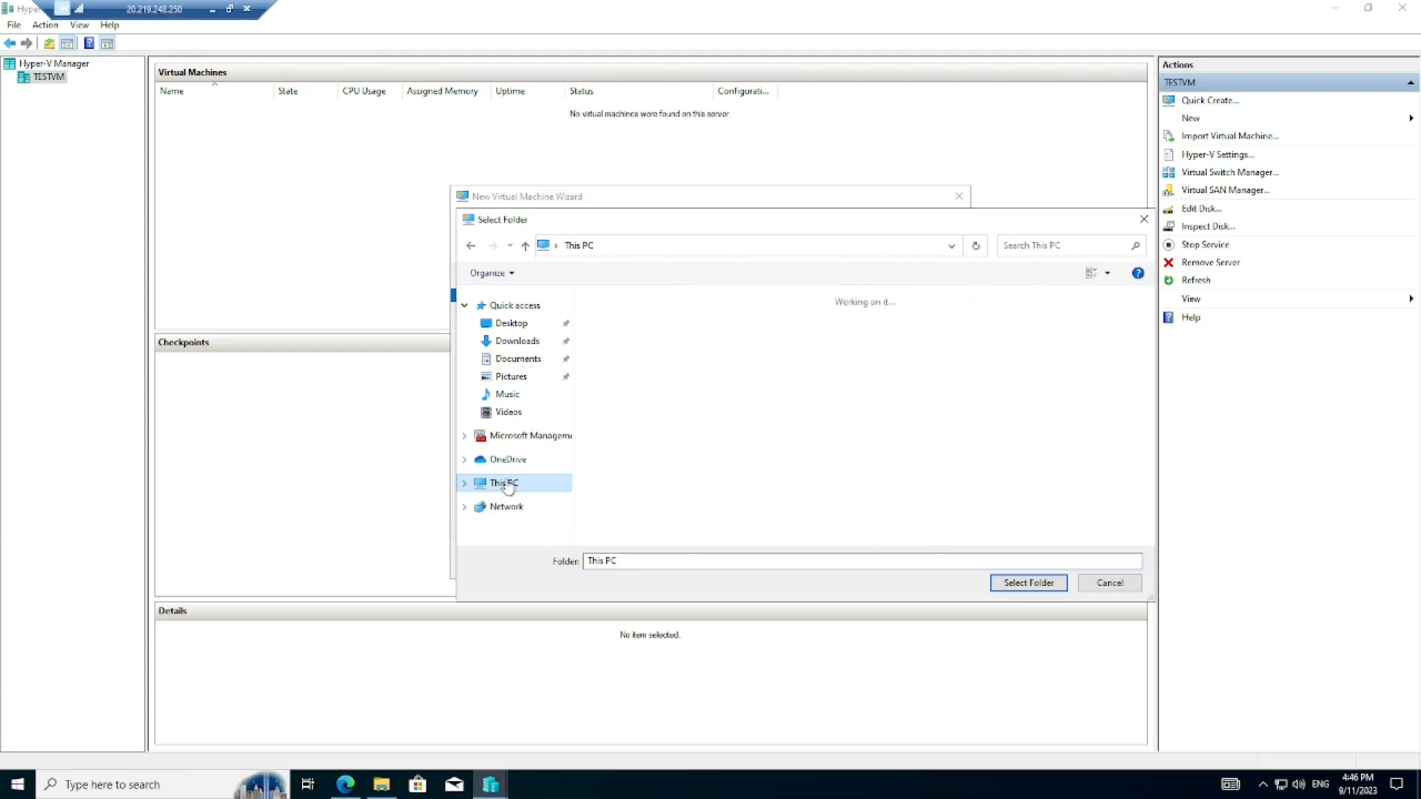
double_click(675, 471)
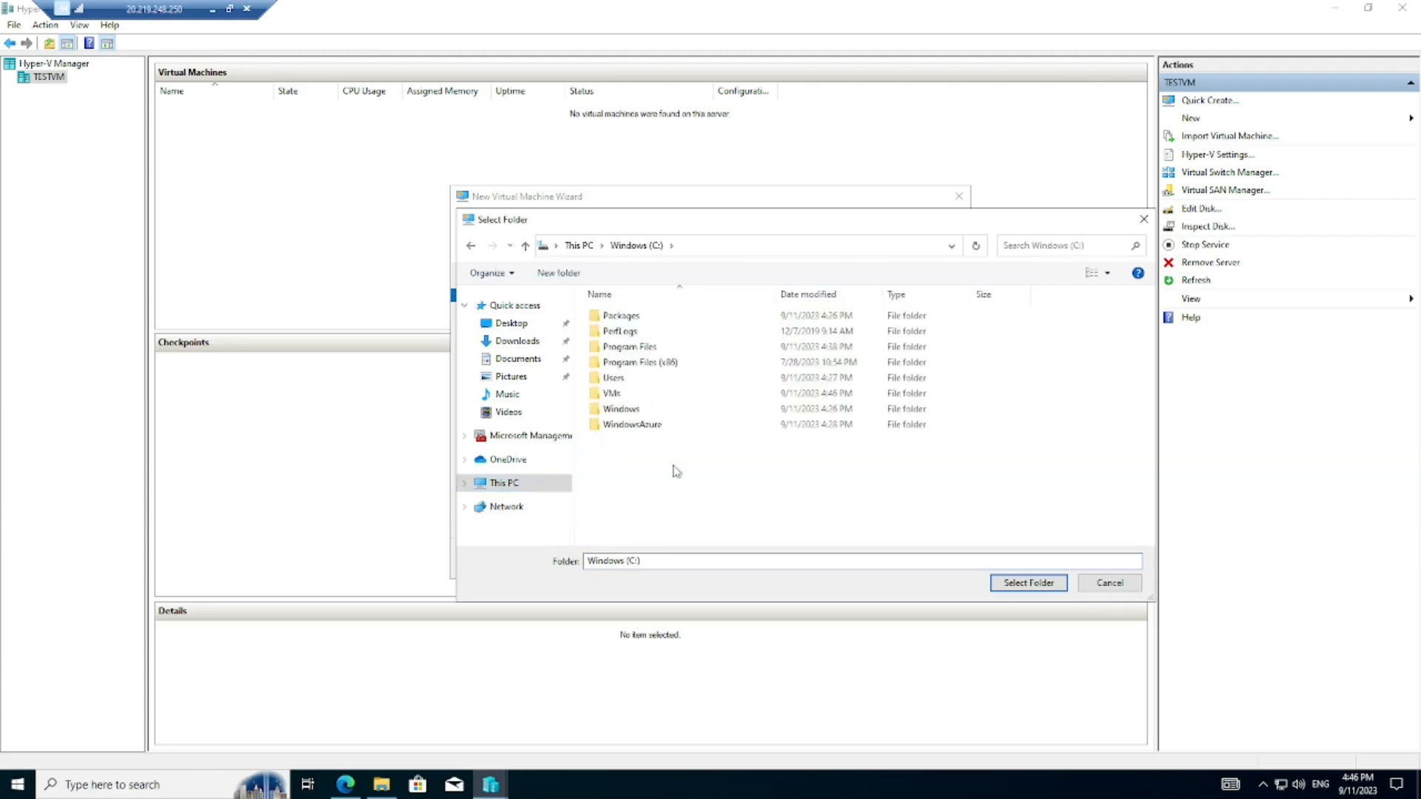
click(613, 394)
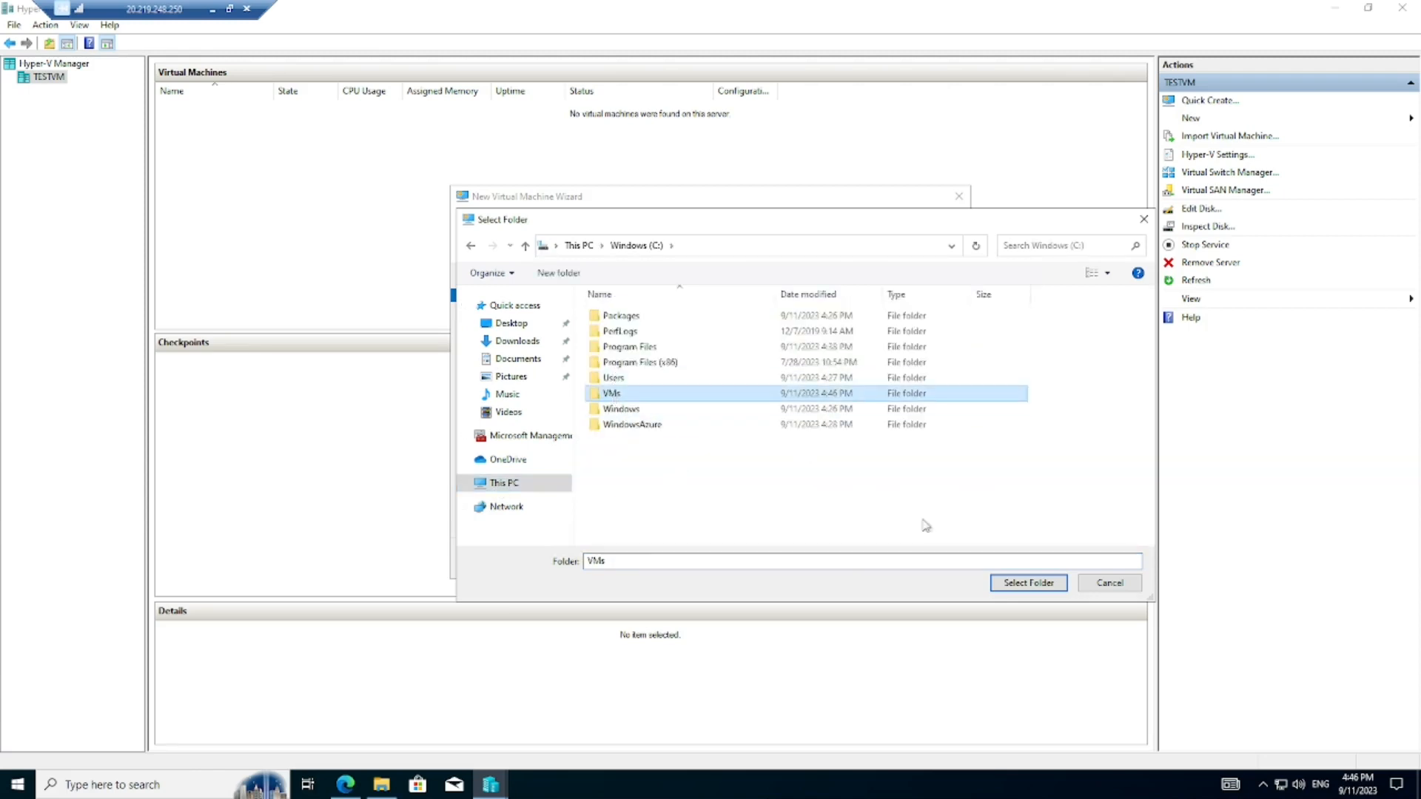
click(1005, 580)
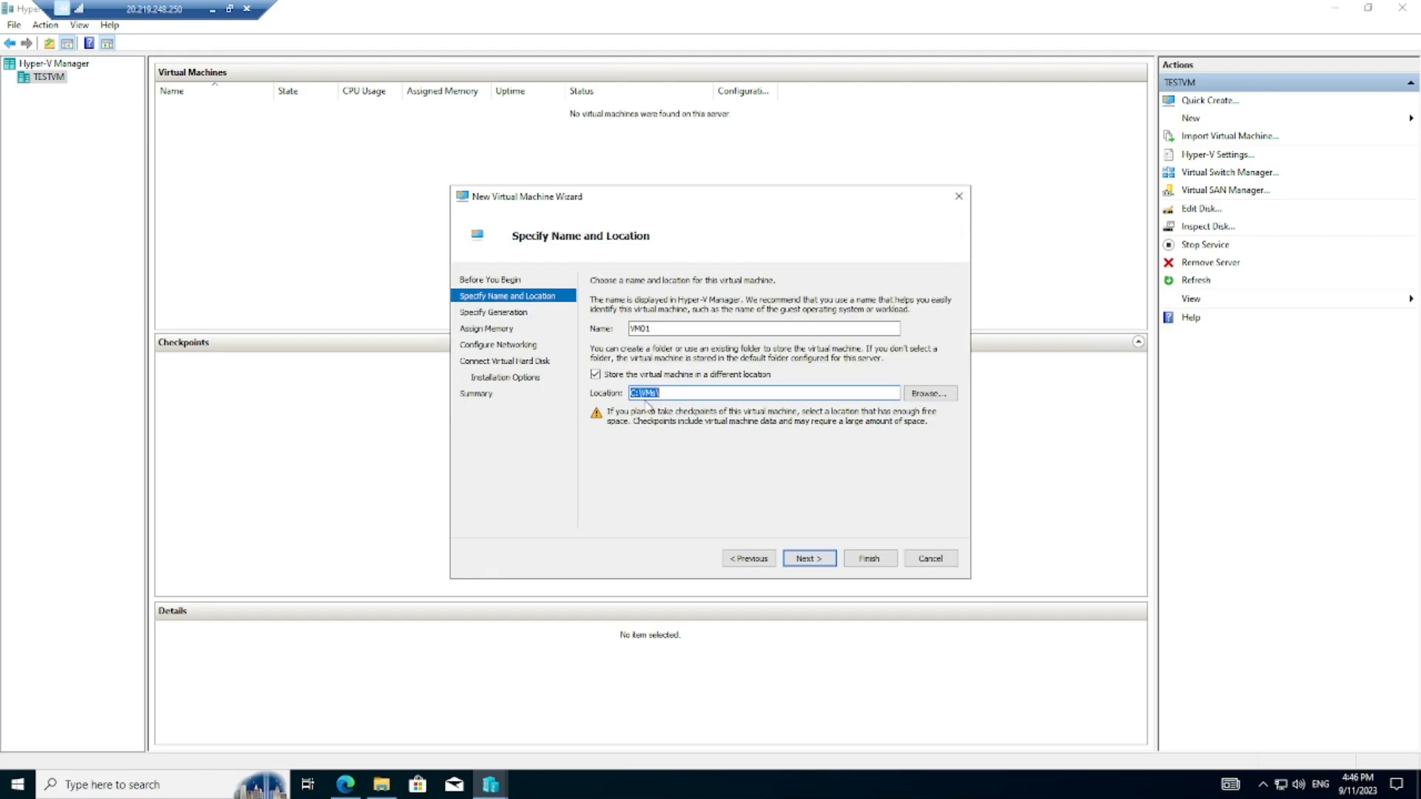
click(819, 561)
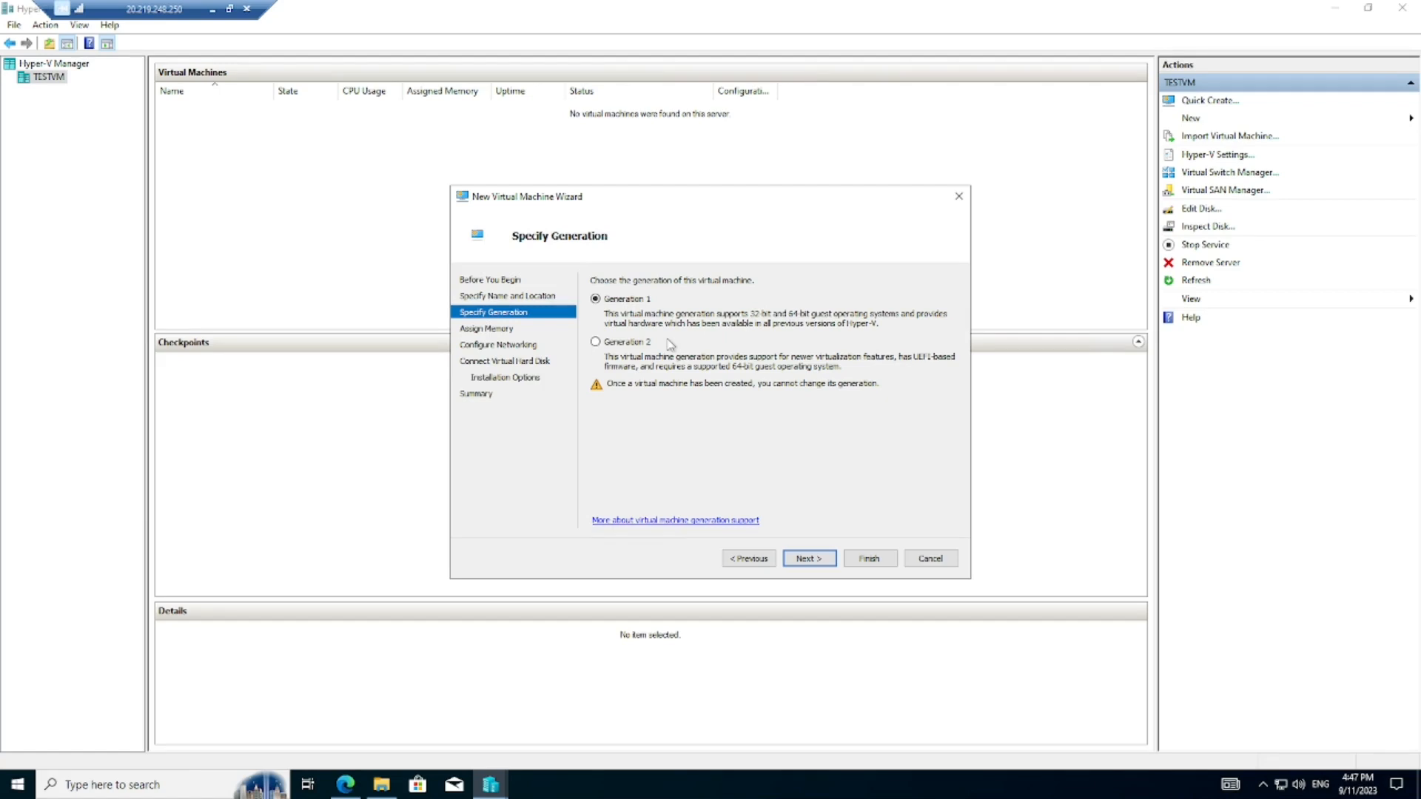
- Choose Generation 2 and set VM01's startup memory to 2048 MB
click(595, 343)
click(807, 559)
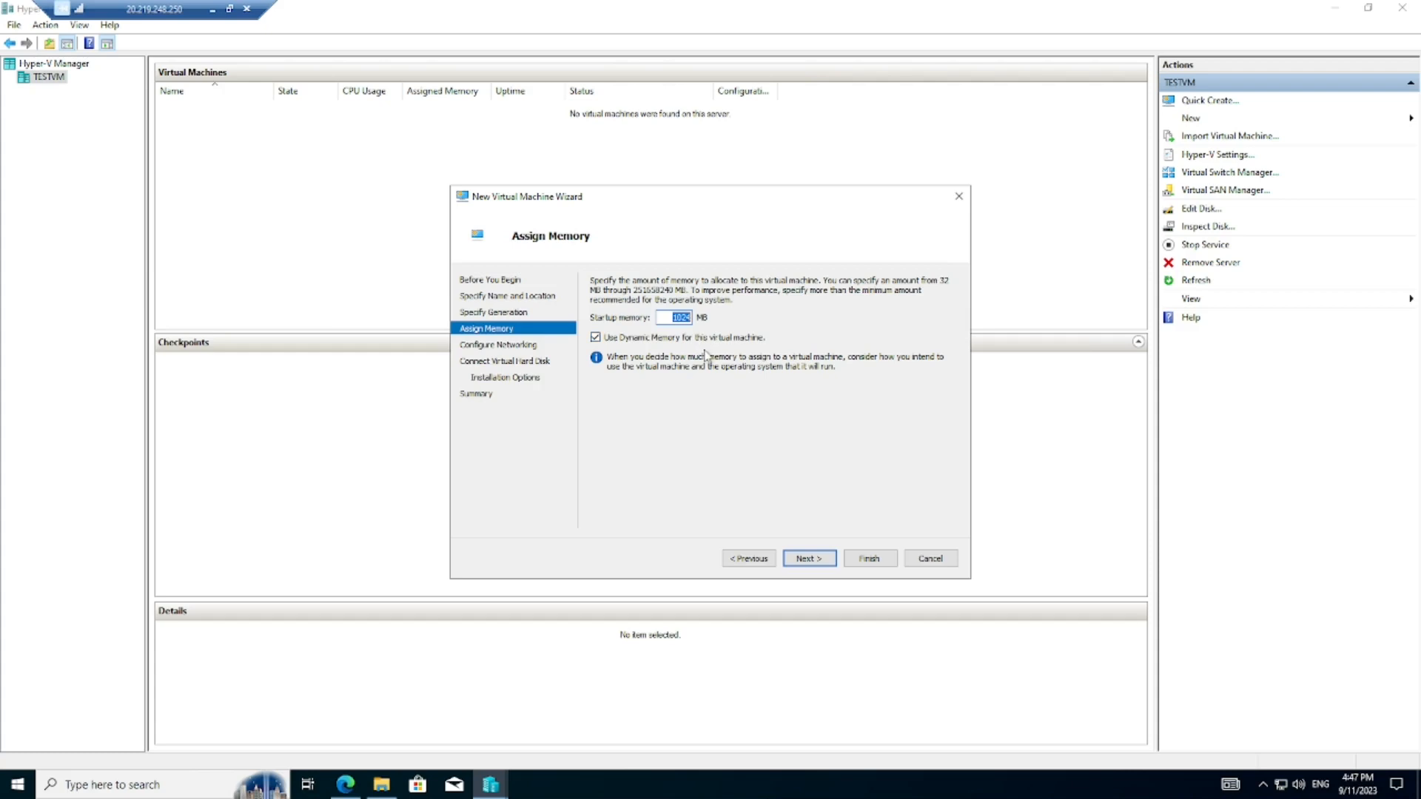
text(204)
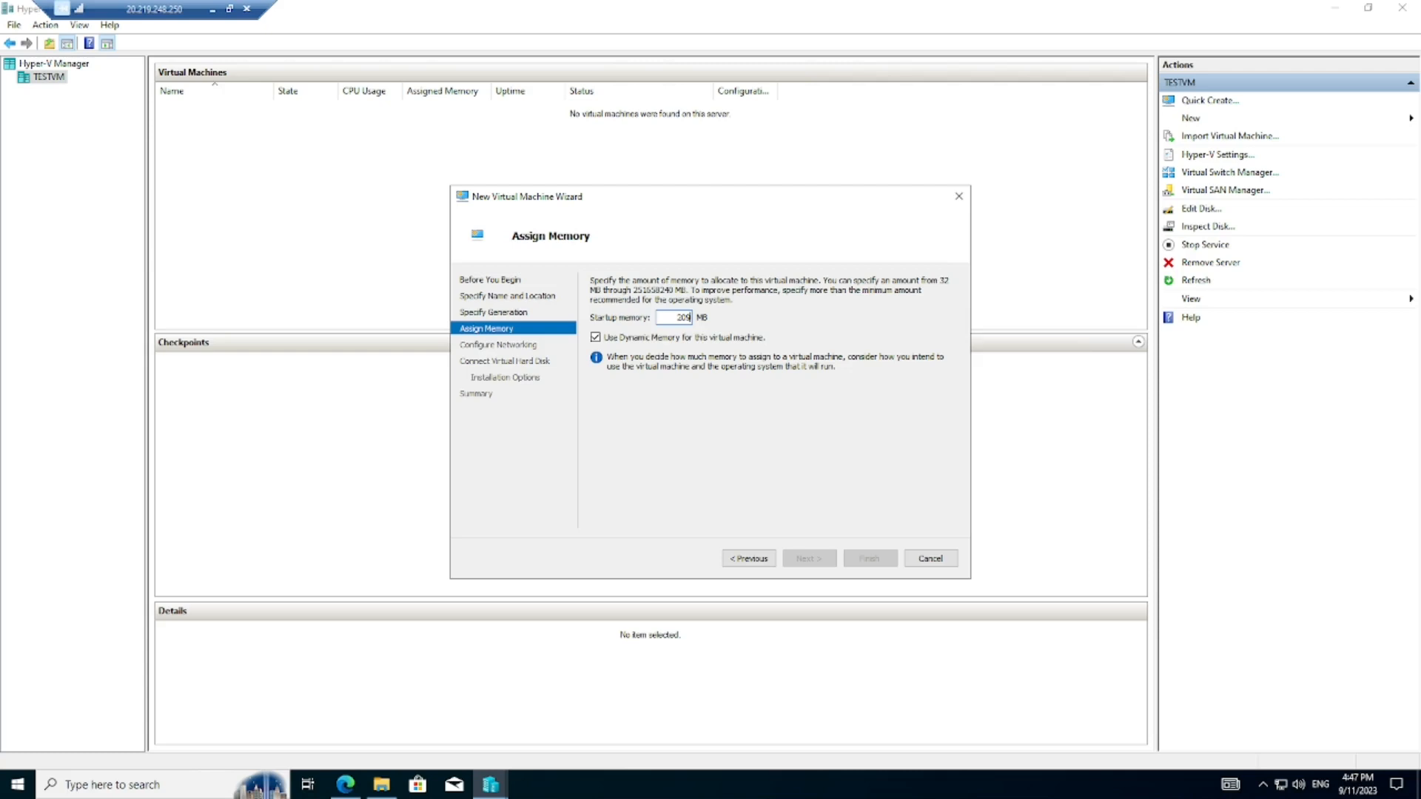
text(8)
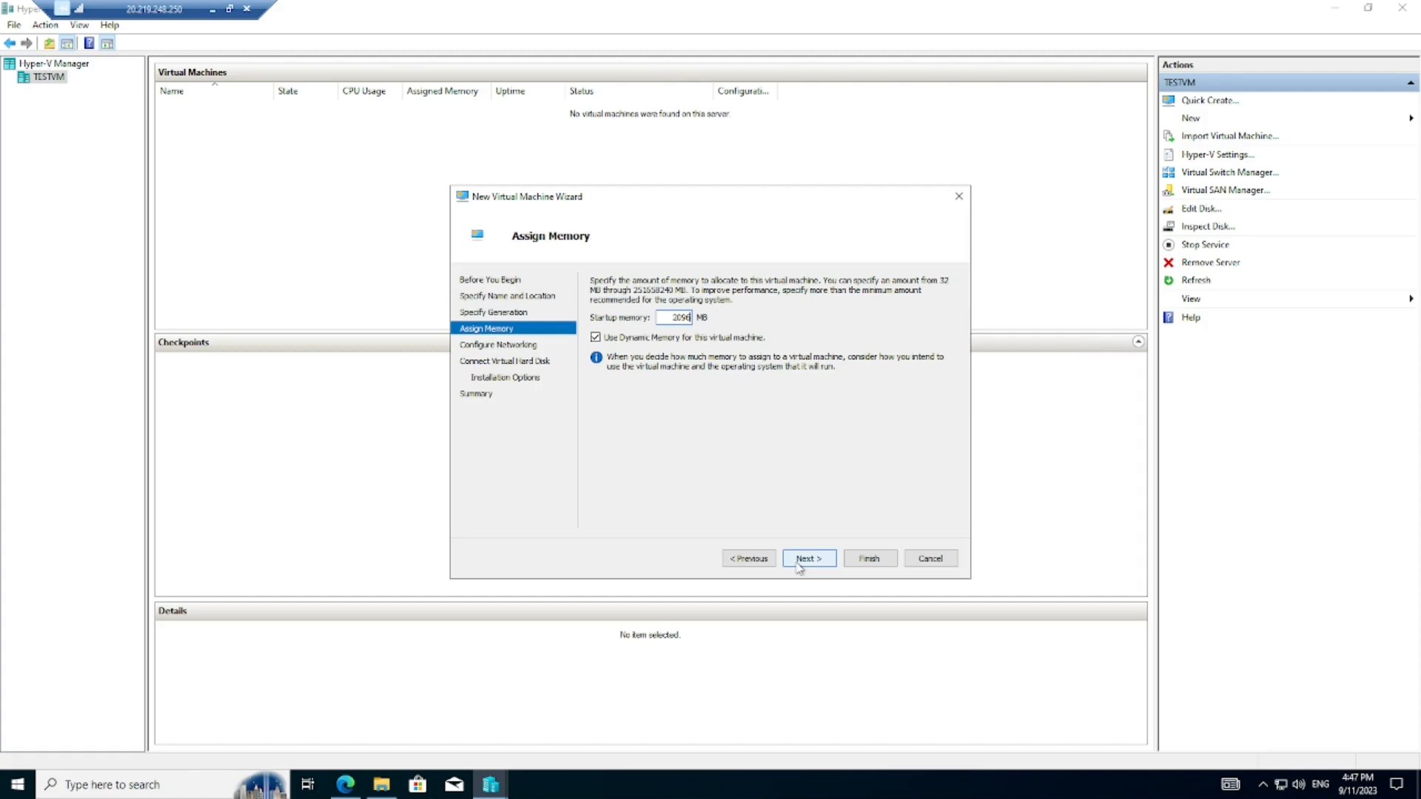
click(799, 566)
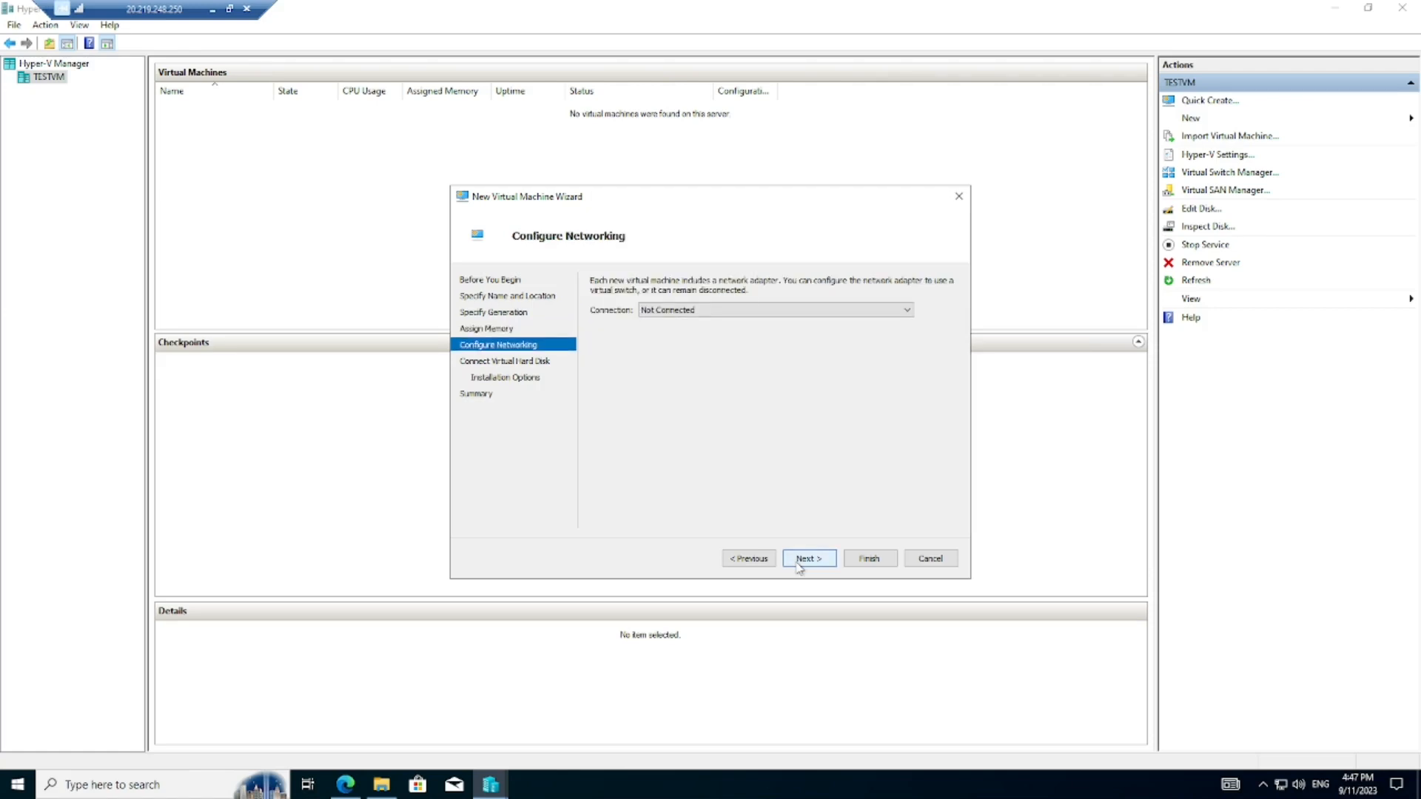
- Recheck the memory page, then leave networking Not Connected and reach the virtual hard disk page
click(751, 559)
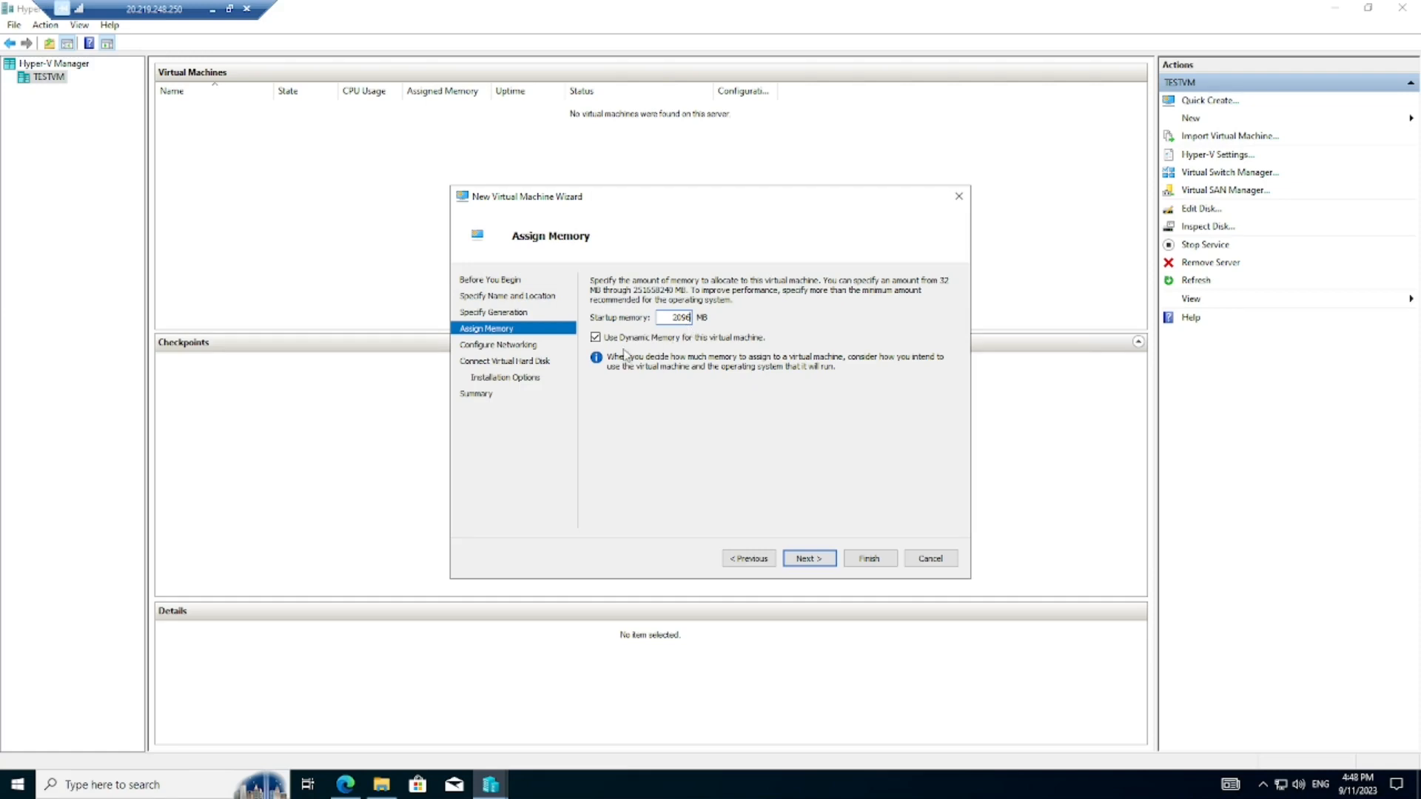
click(814, 559)
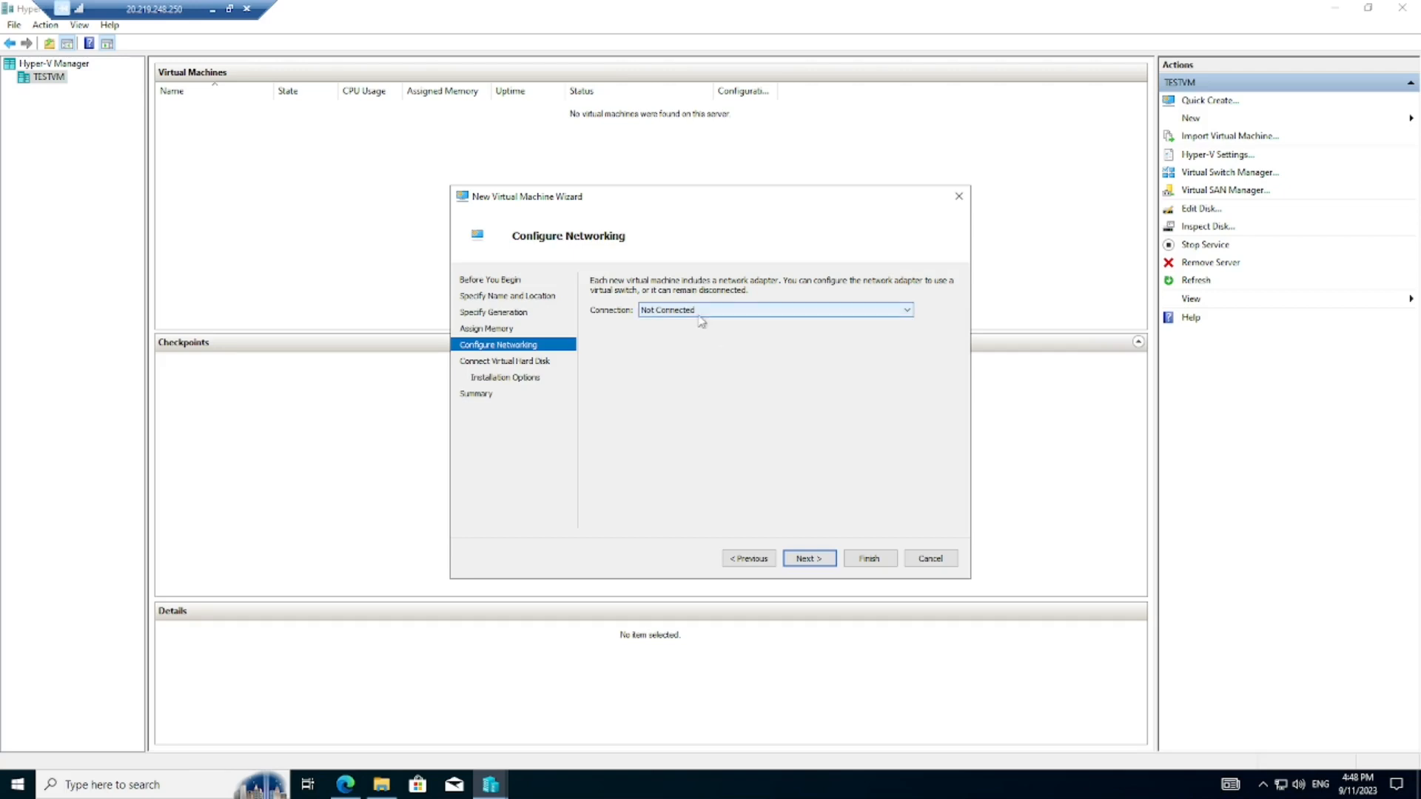
click(808, 561)
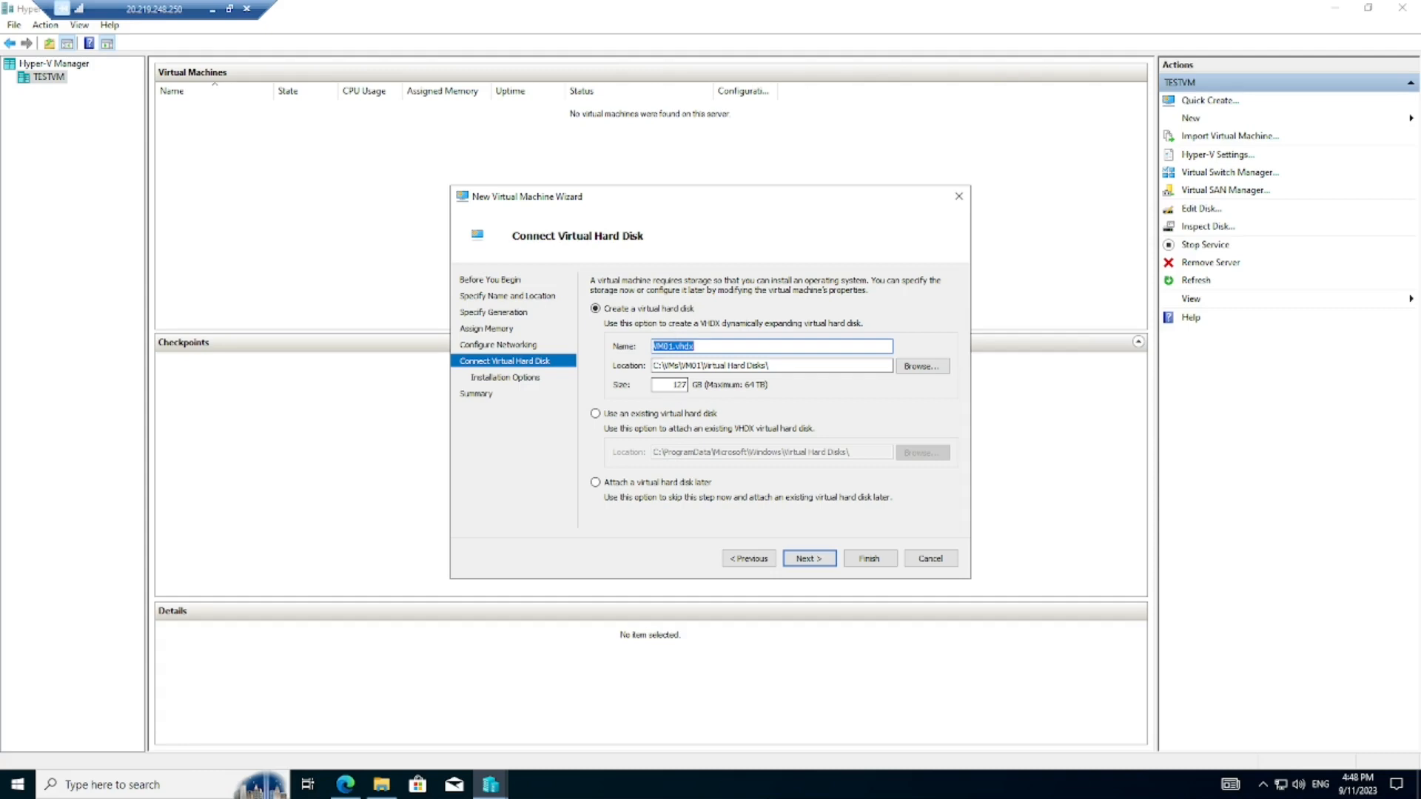
- Set VM01's new virtual hard disk size to 40 GB and continue to Installation Options
double_click(677, 385)
text(40)
click(806, 559)
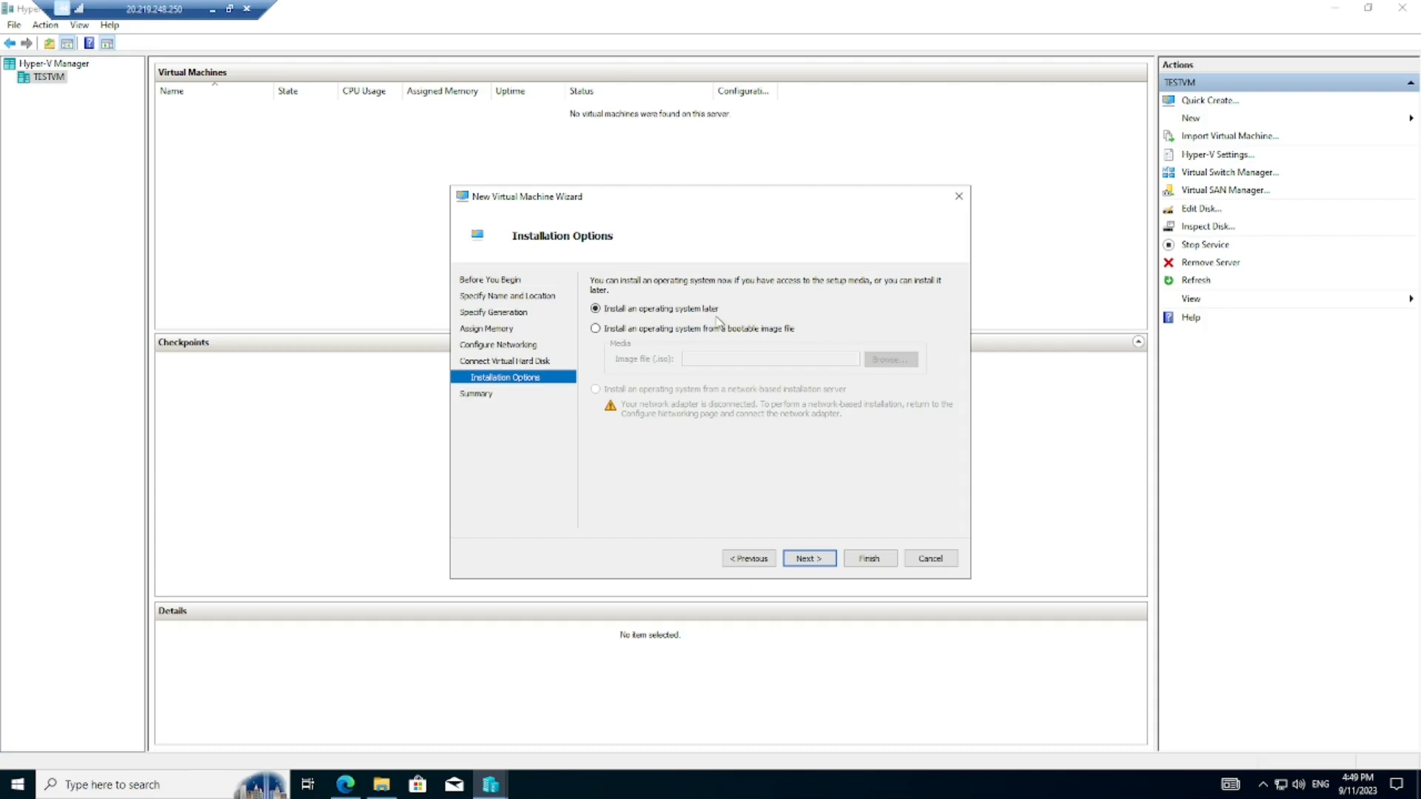
- Set VM01 to install from the Windows 10 ISO in Downloads, then finish creating the VM
click(596, 329)
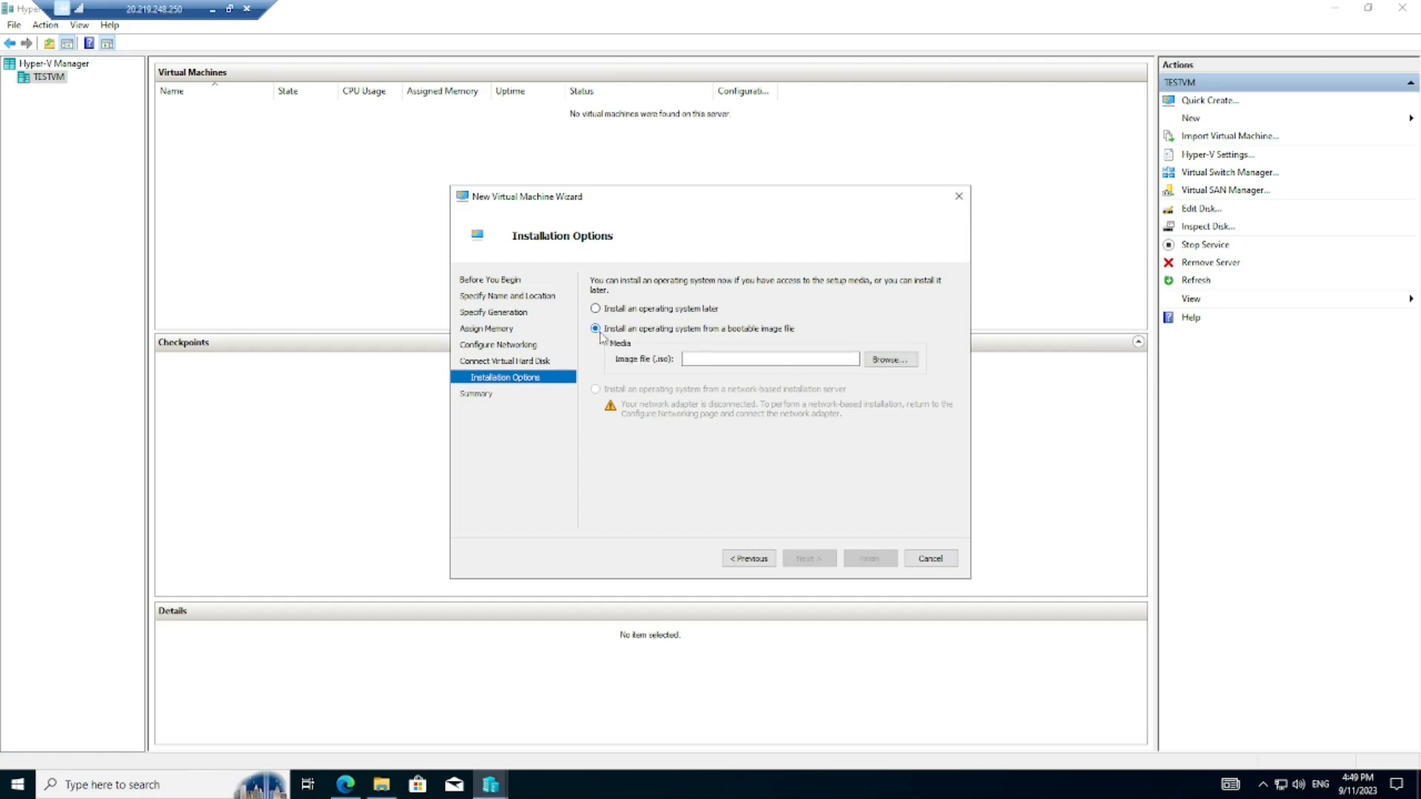
click(888, 362)
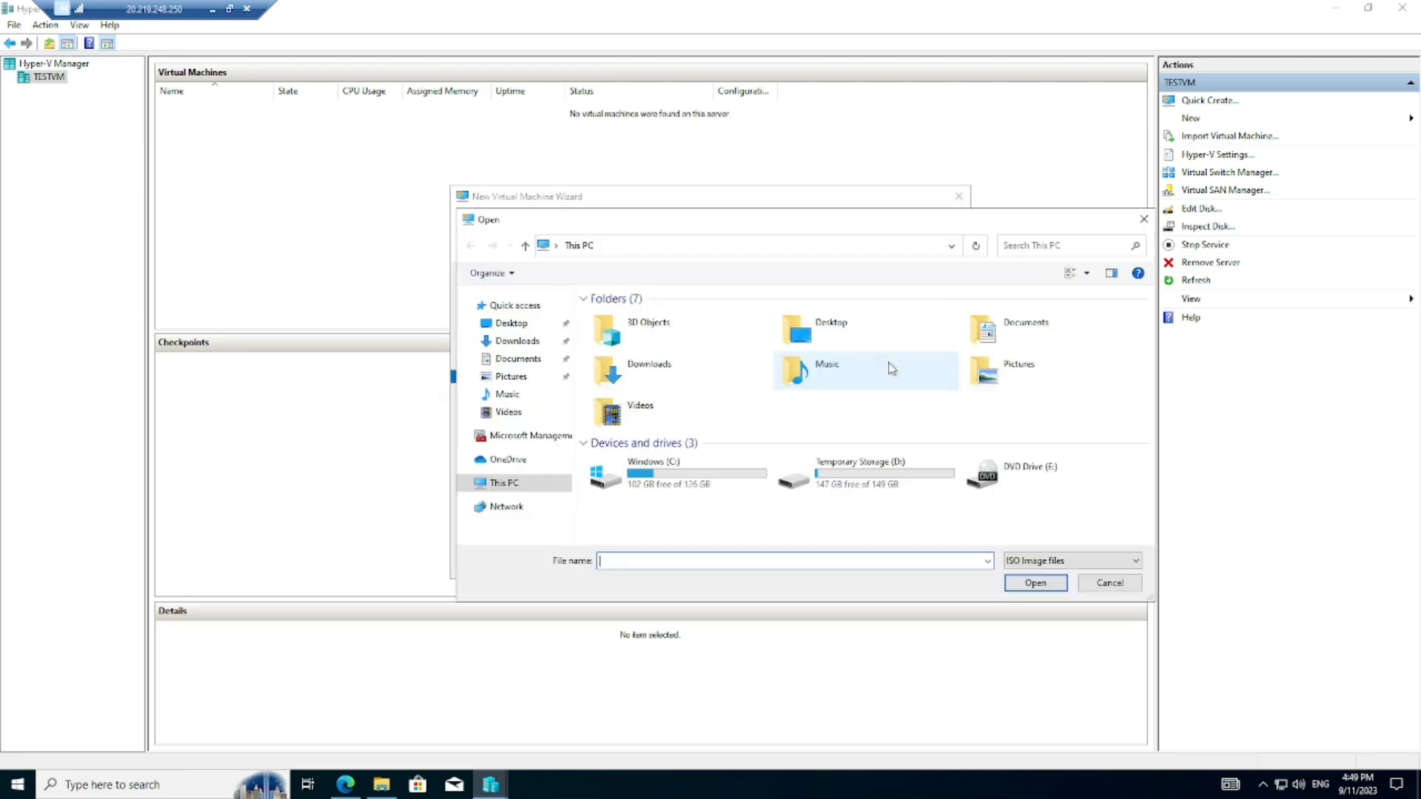
click(518, 342)
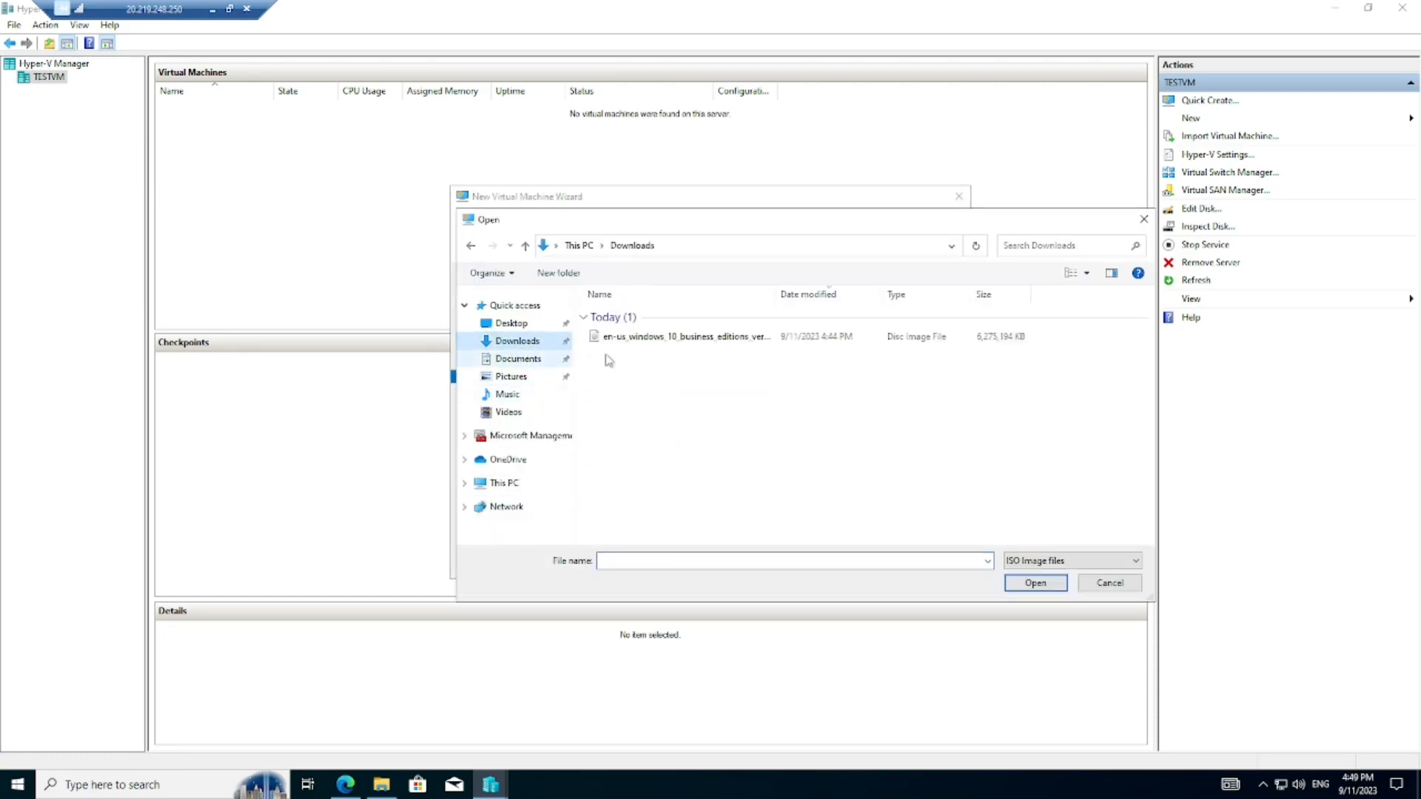
click(677, 337)
click(1032, 584)
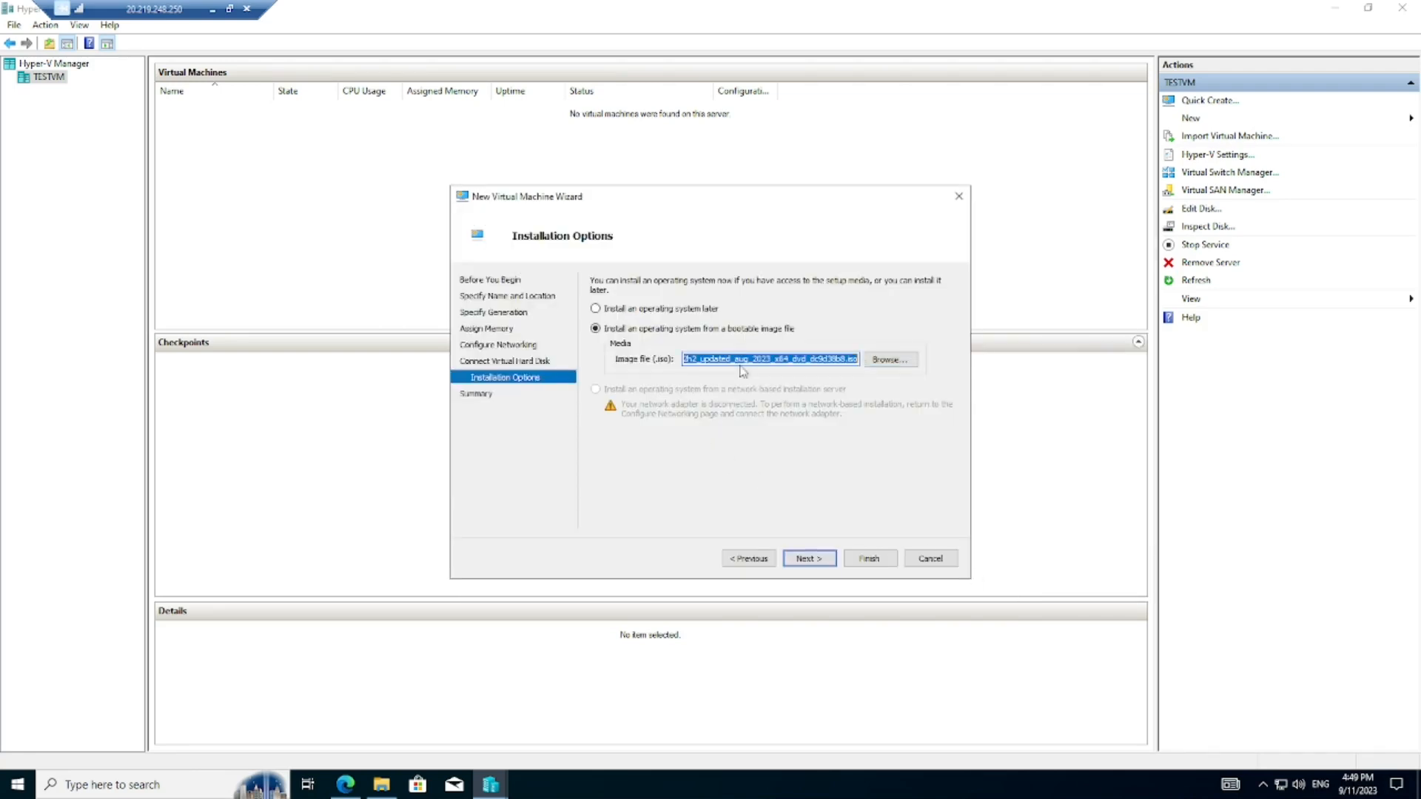
click(817, 564)
click(877, 560)
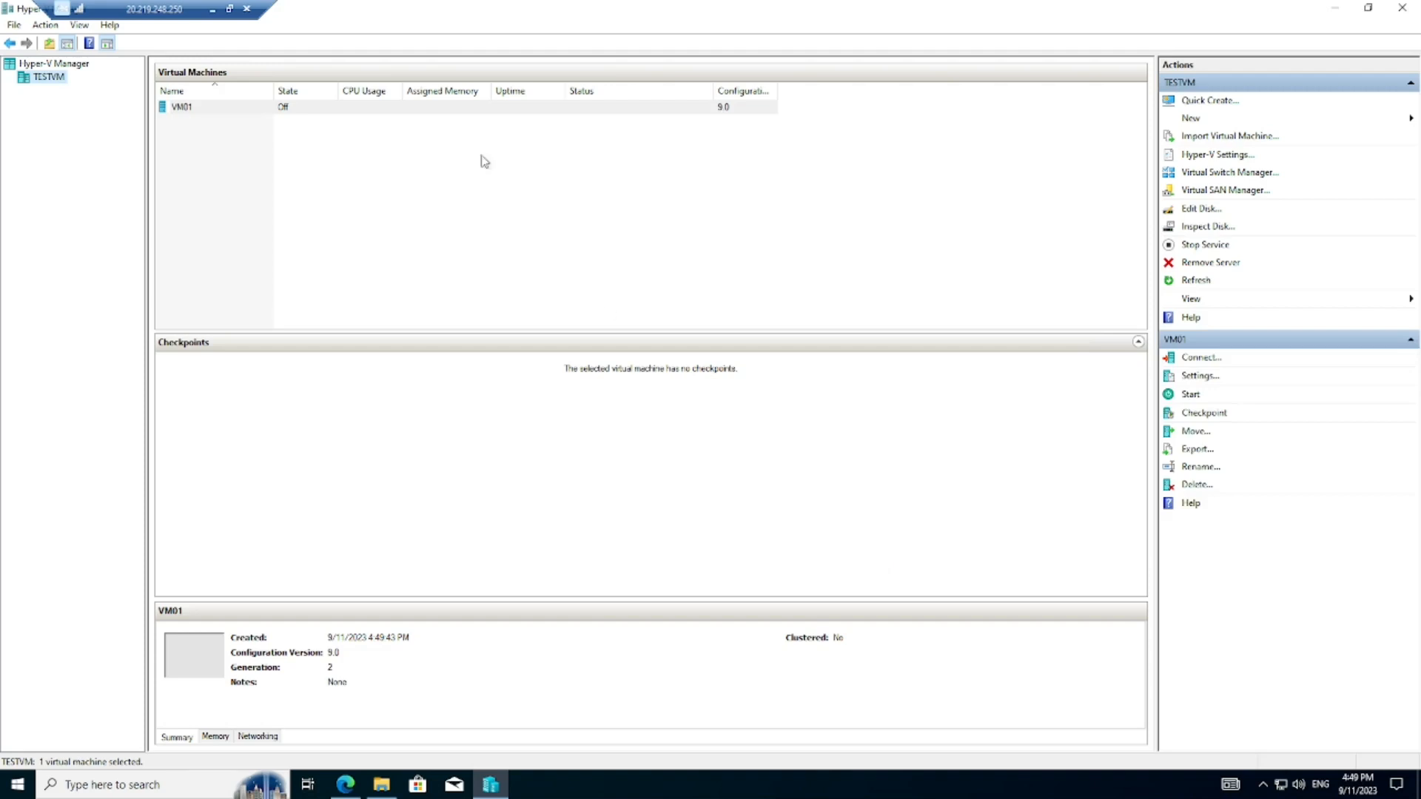
- Browse C:\VMs\VM01 in File Explorer to view VM01's Virtual Hard Disks folder
click(354, 111)
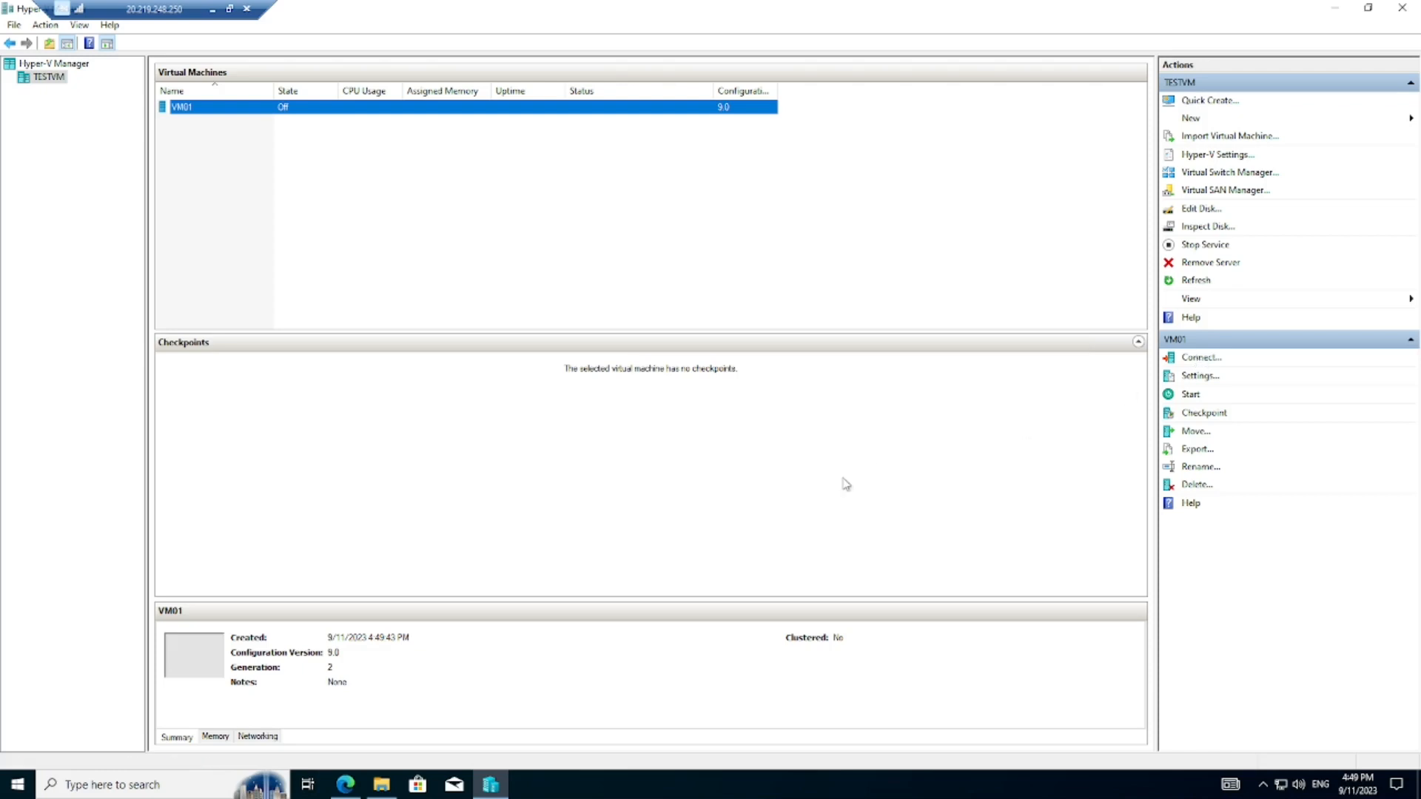
click(381, 784)
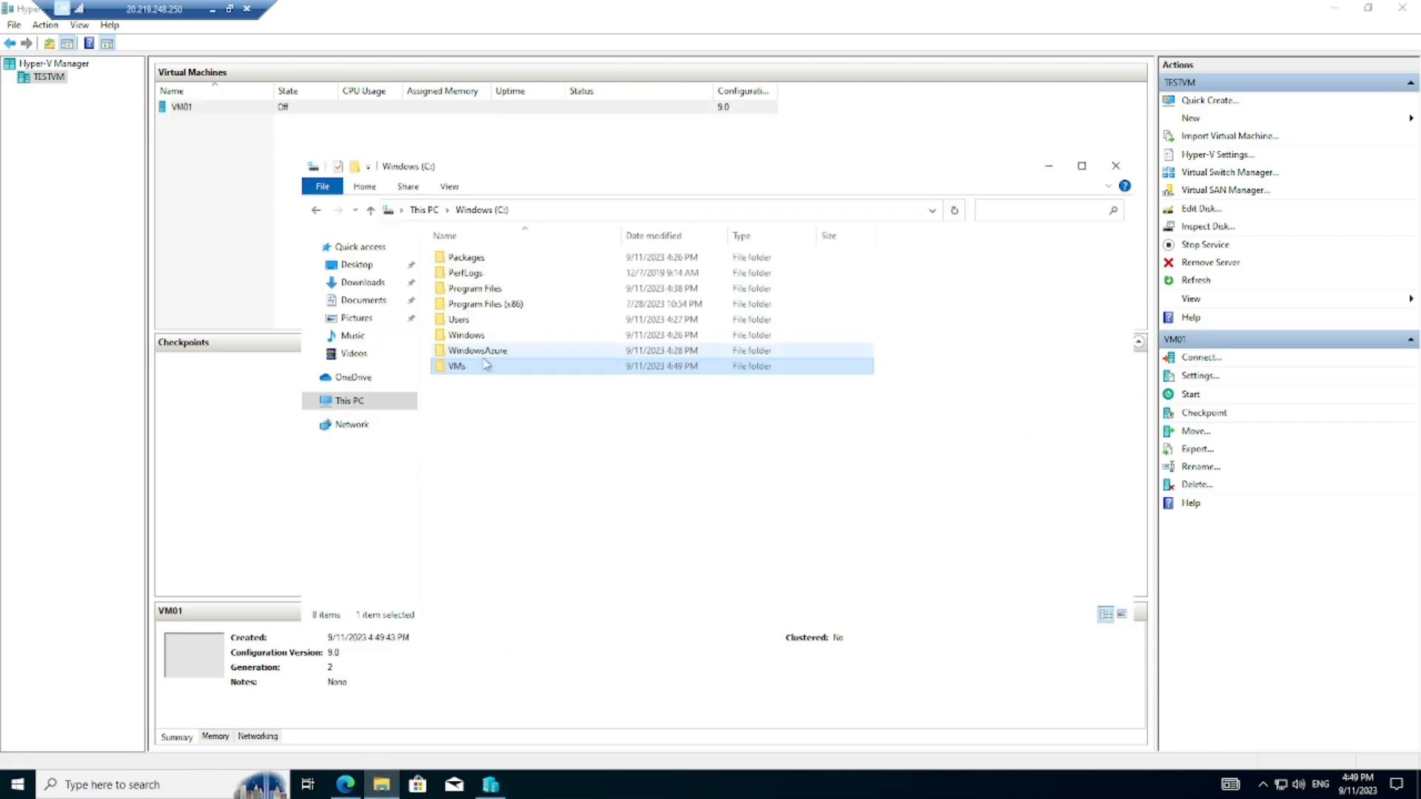
double_click(478, 370)
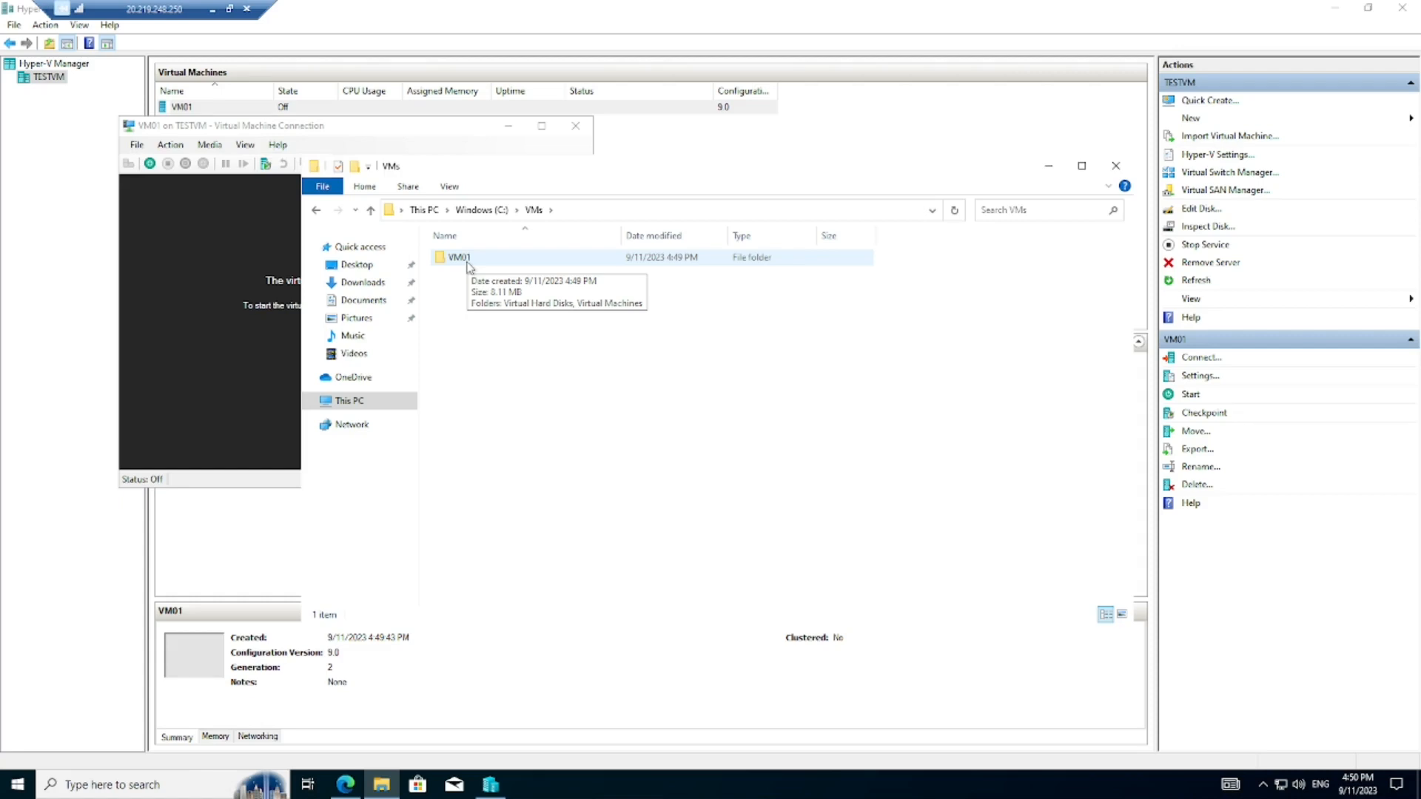
double_click(467, 259)
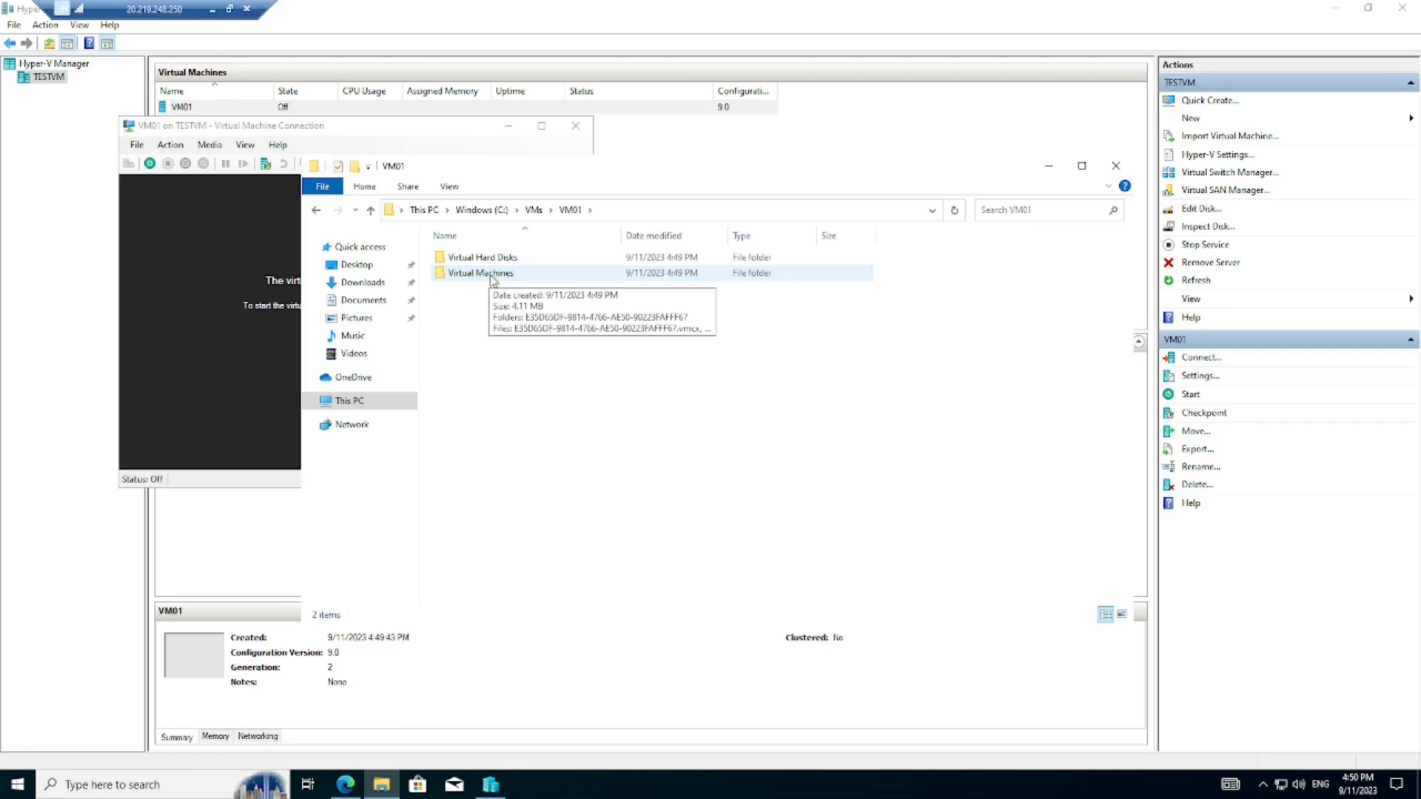
double_click(509, 258)
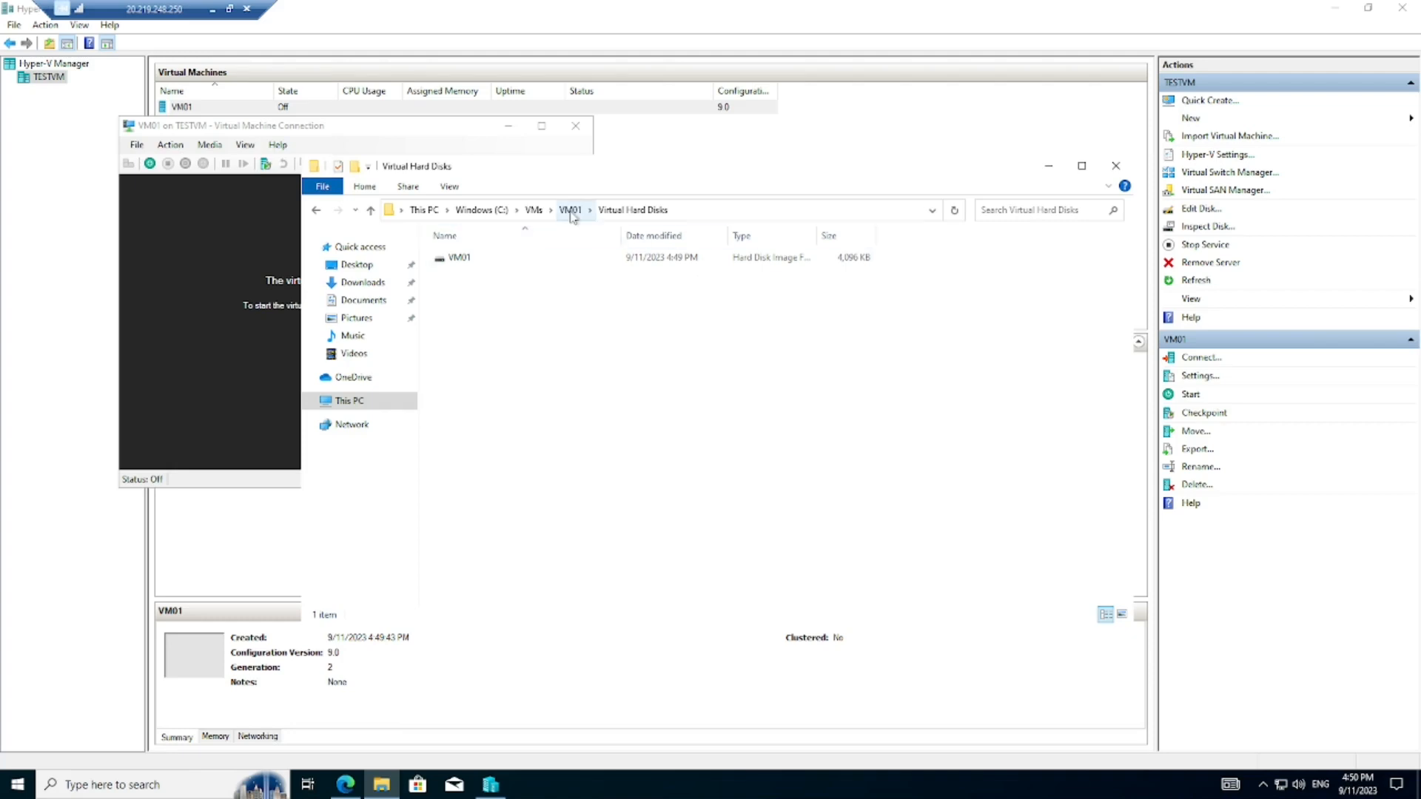
- Check VM01's Virtual Machines configuration folder, then minimize Explorer and reposition VM01's connection window
click(570, 211)
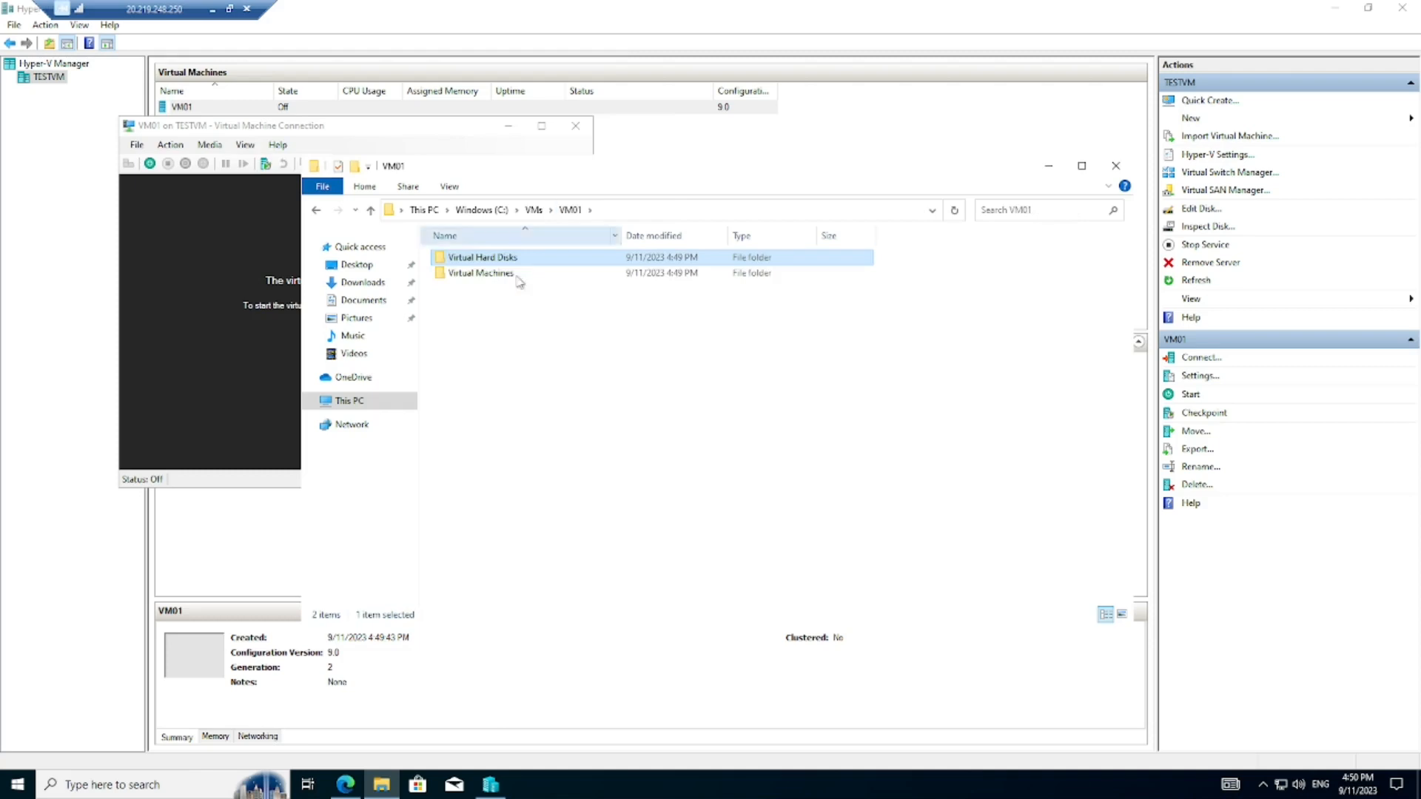
double_click(508, 273)
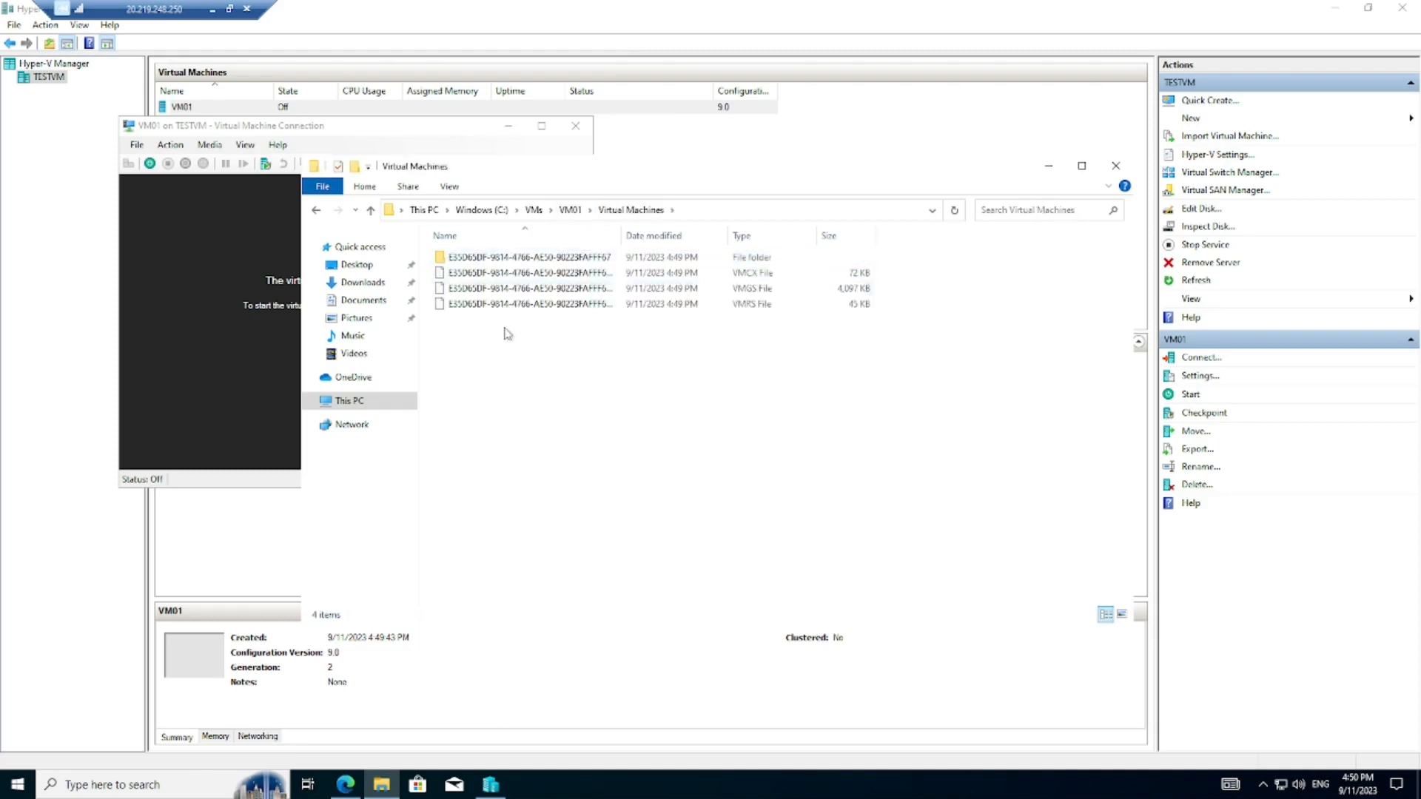
double_click(468, 259)
click(541, 211)
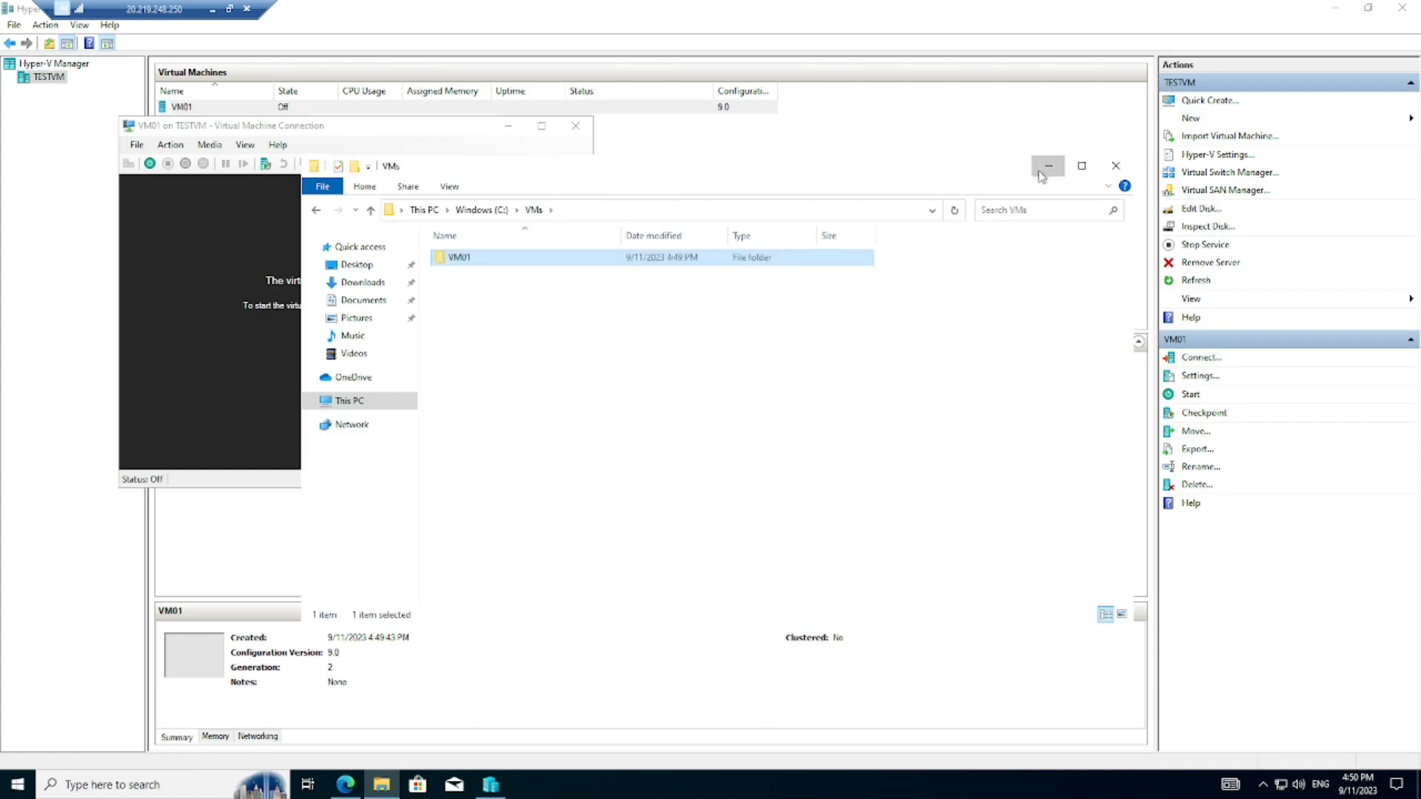
click(1047, 166)
drag(381, 131, 550, 198)
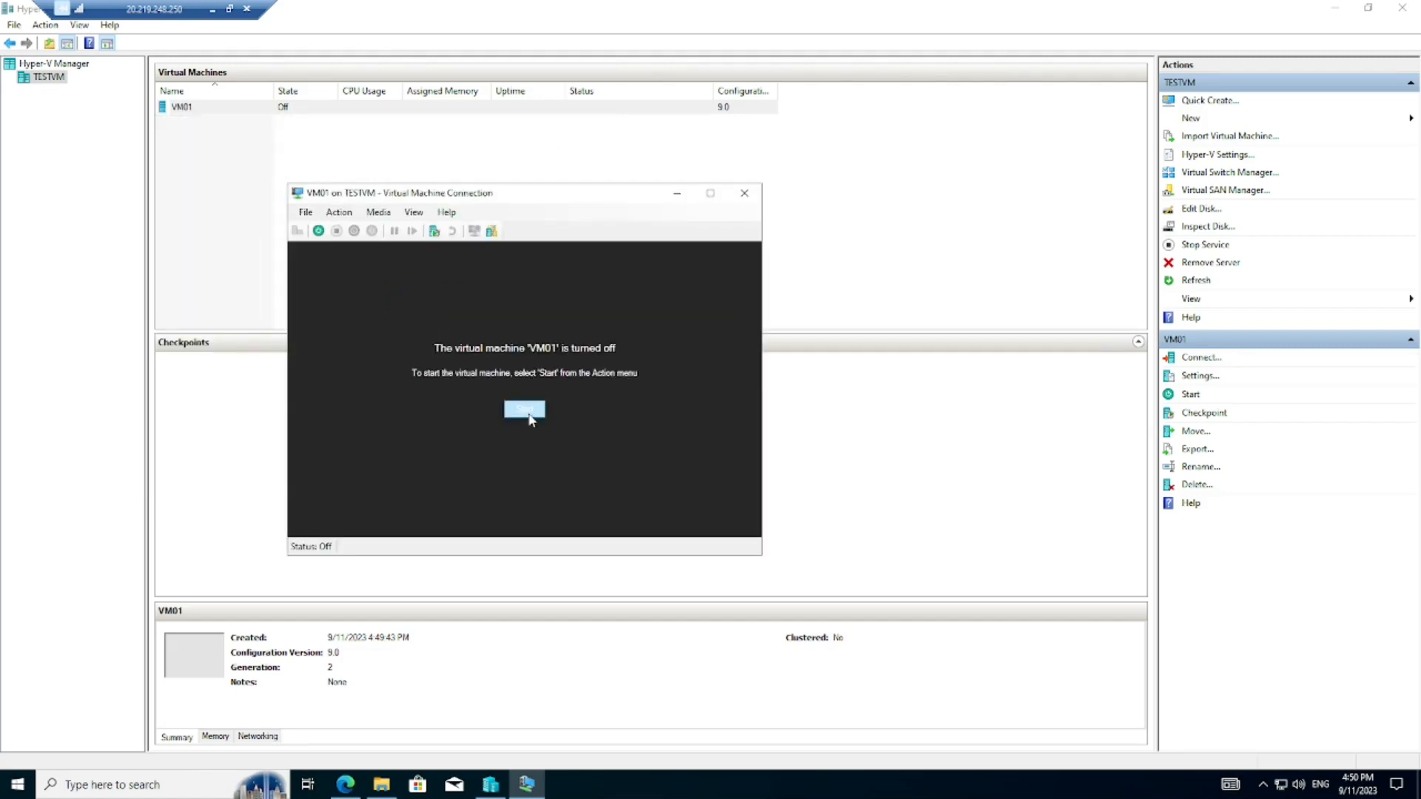
- Review VM01's Firmware boot order with DVD Drive first, then close its settings with OK
click(1206, 379)
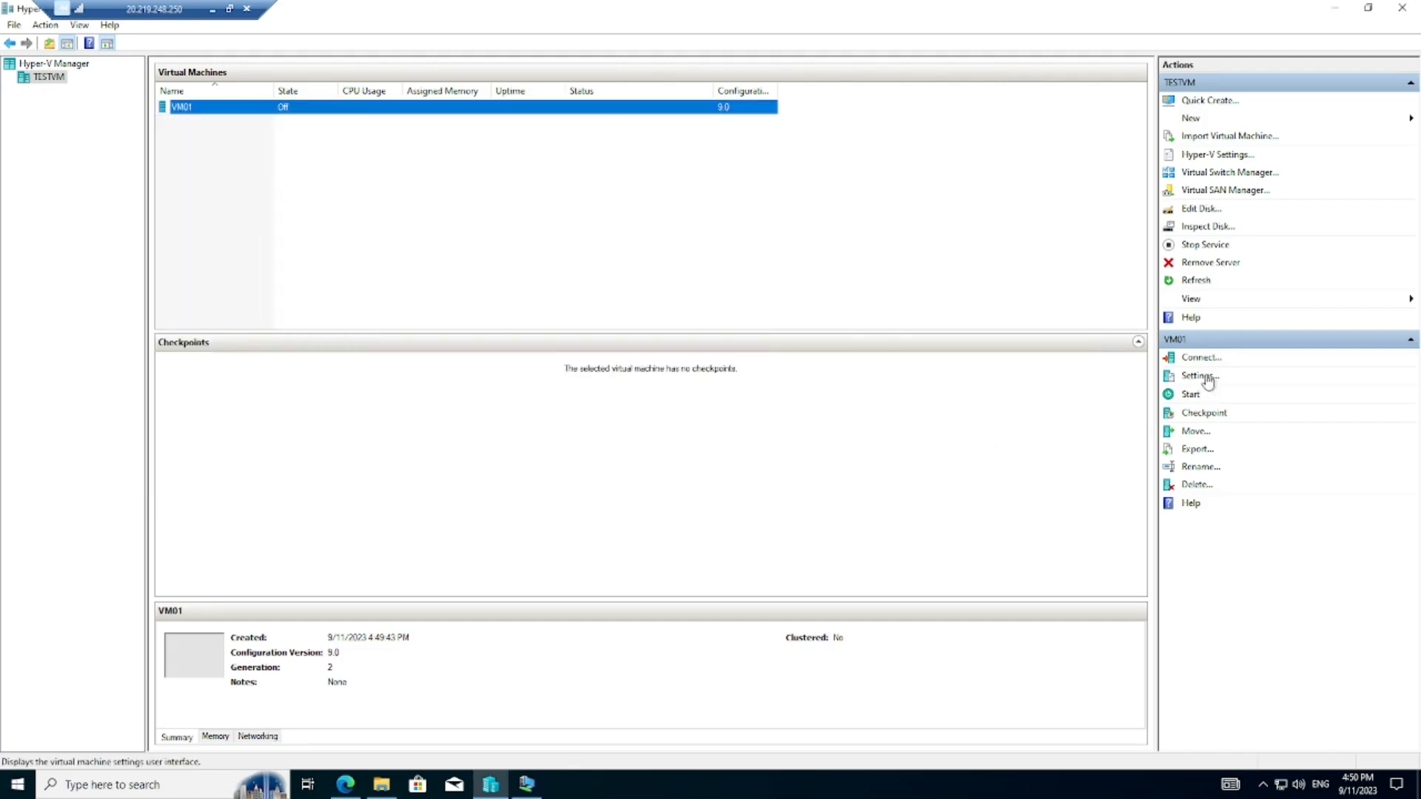
click(1208, 379)
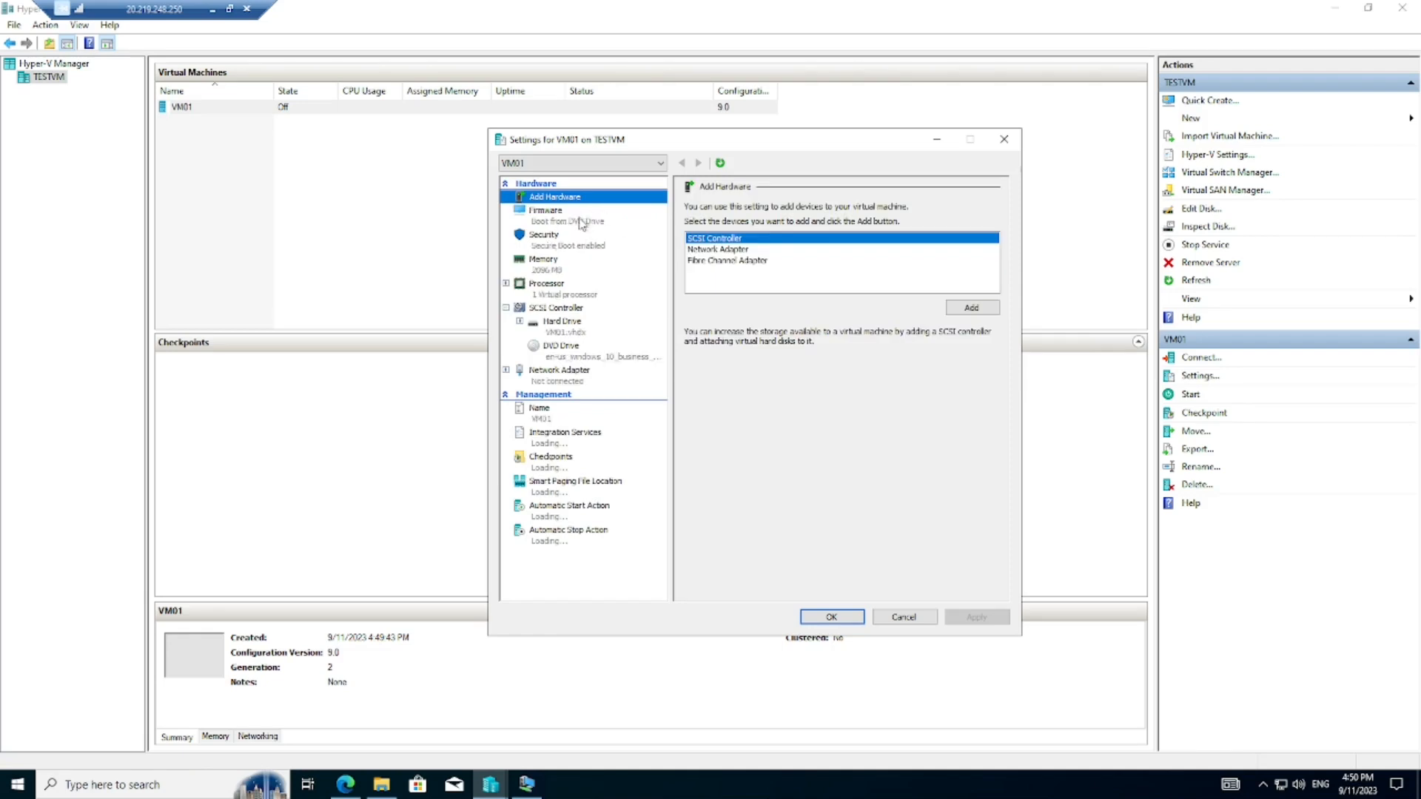
click(551, 219)
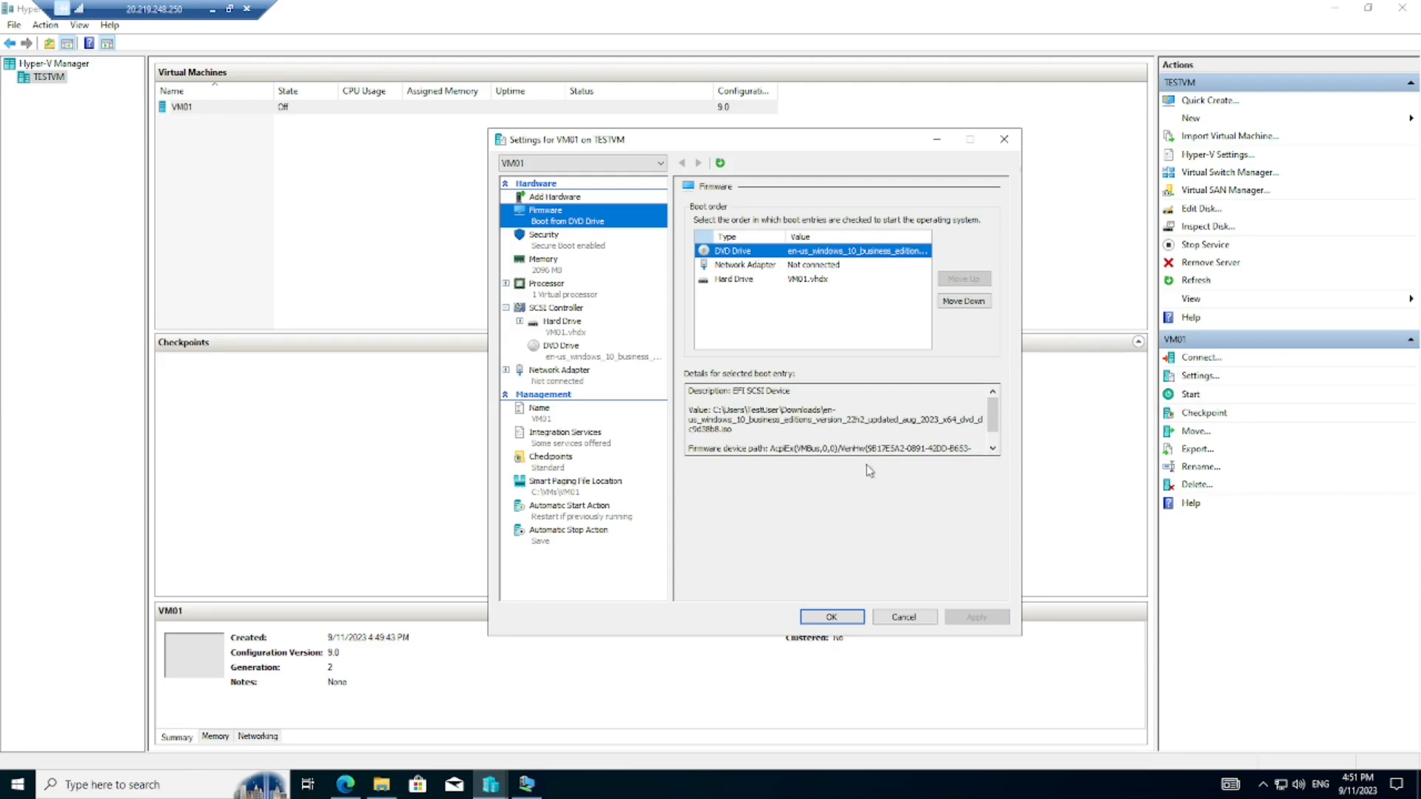
click(844, 619)
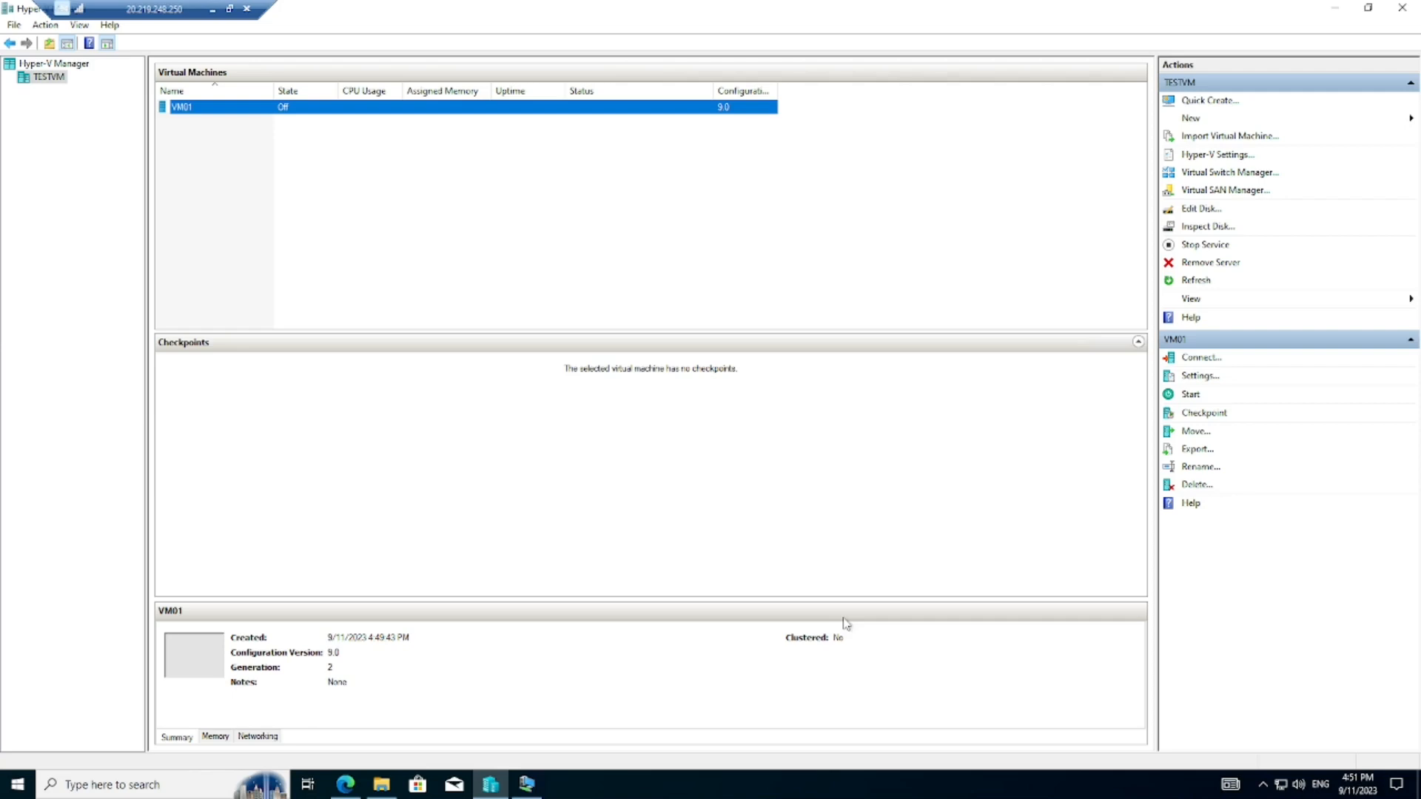
- Start VM01, reset it, and press Enter to boot from the Windows 10 DVD
click(540, 792)
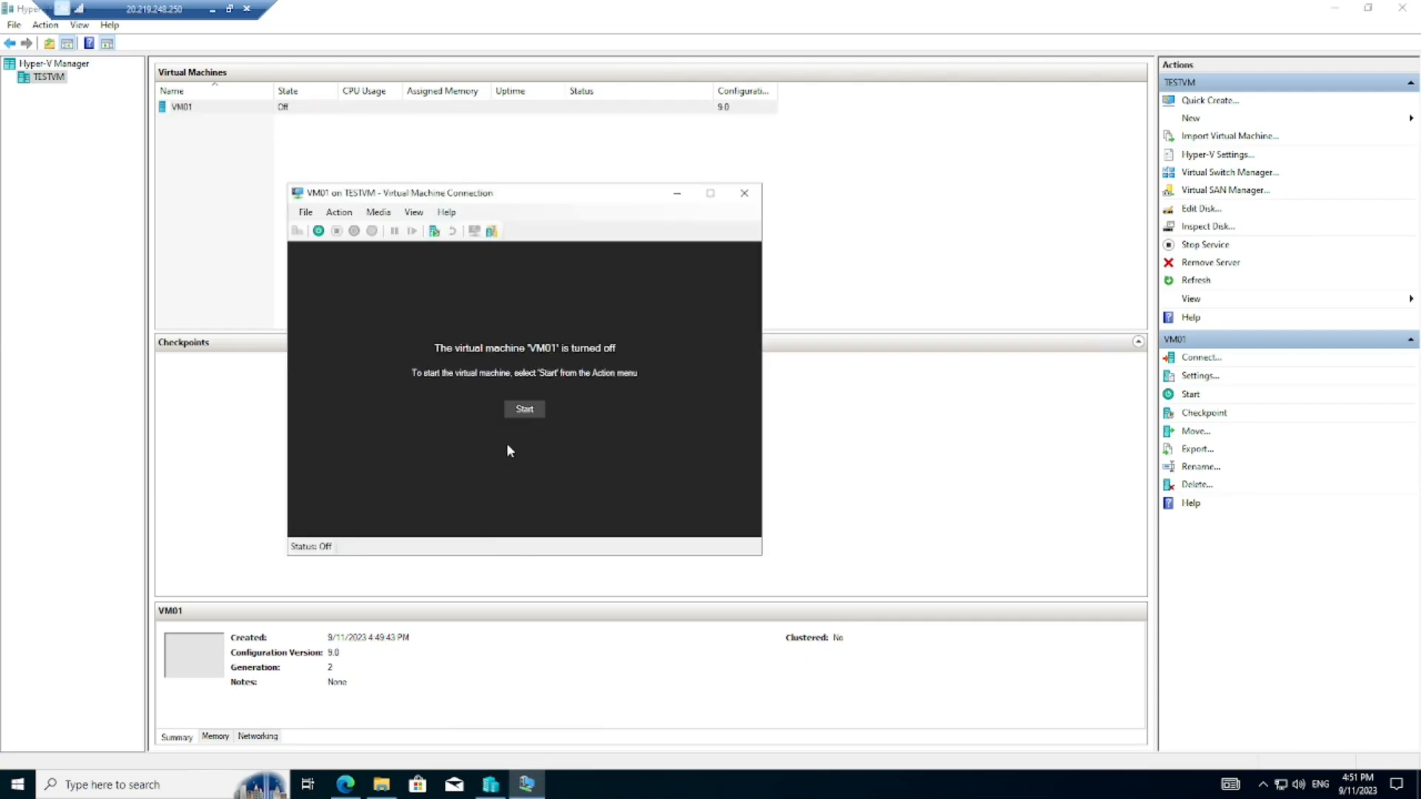
click(525, 410)
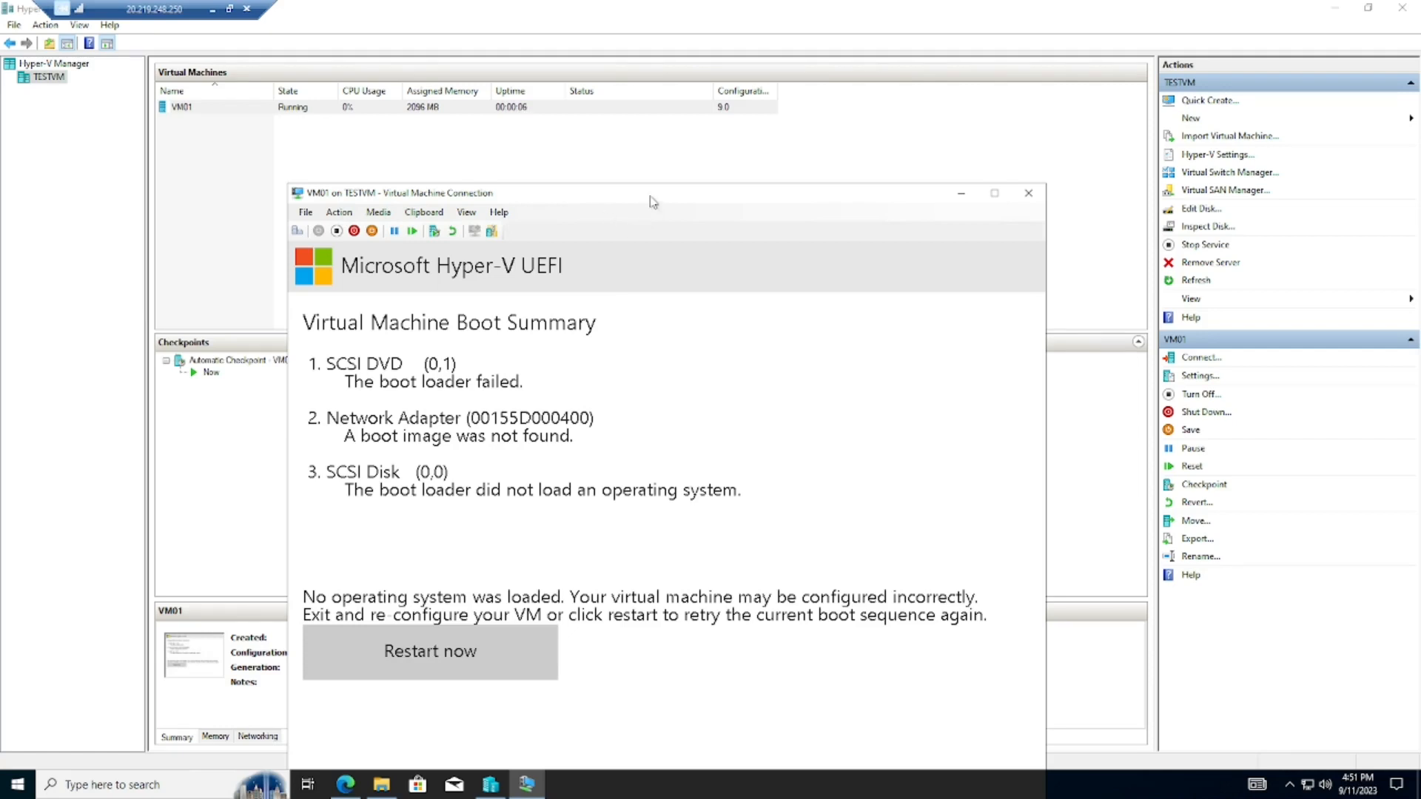
drag(650, 200, 631, 111)
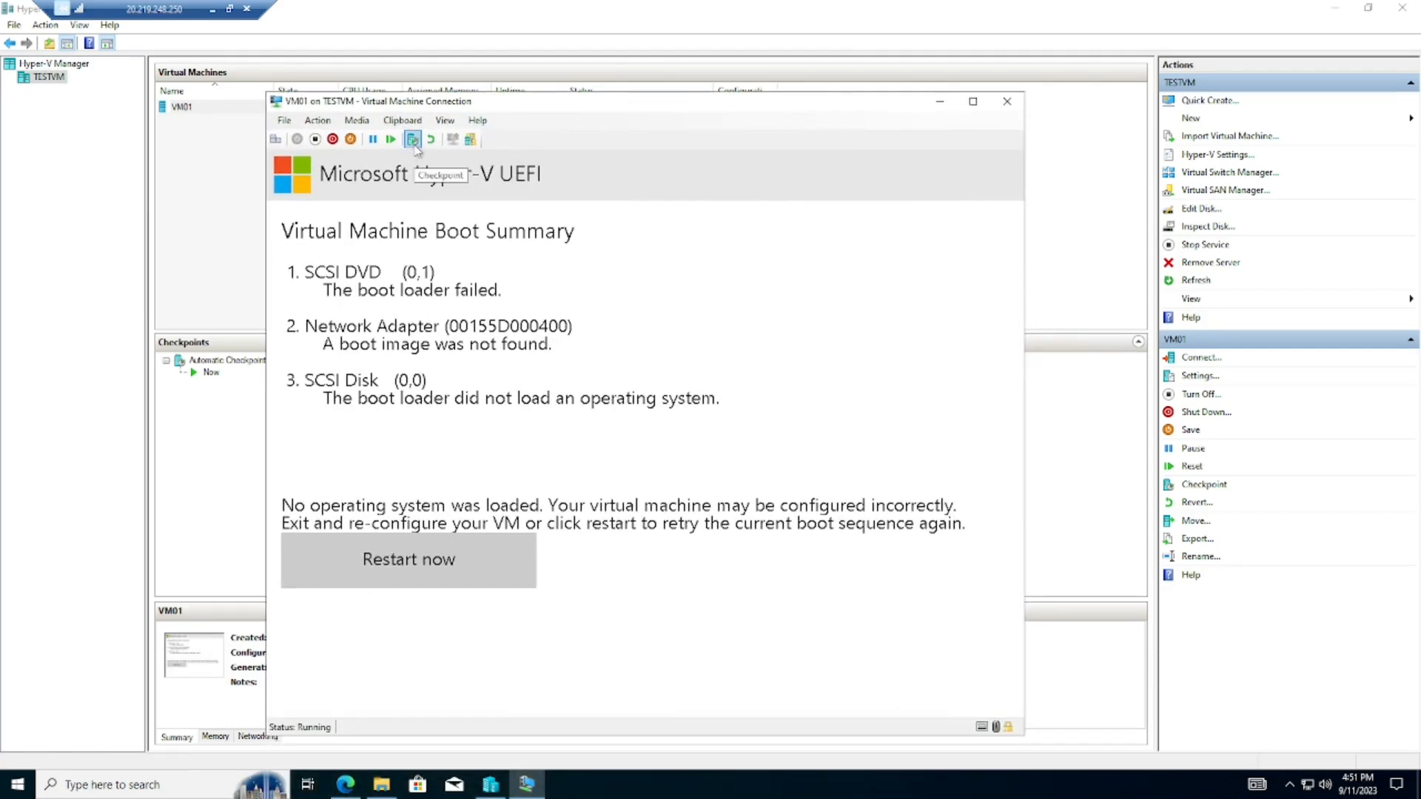
click(393, 143)
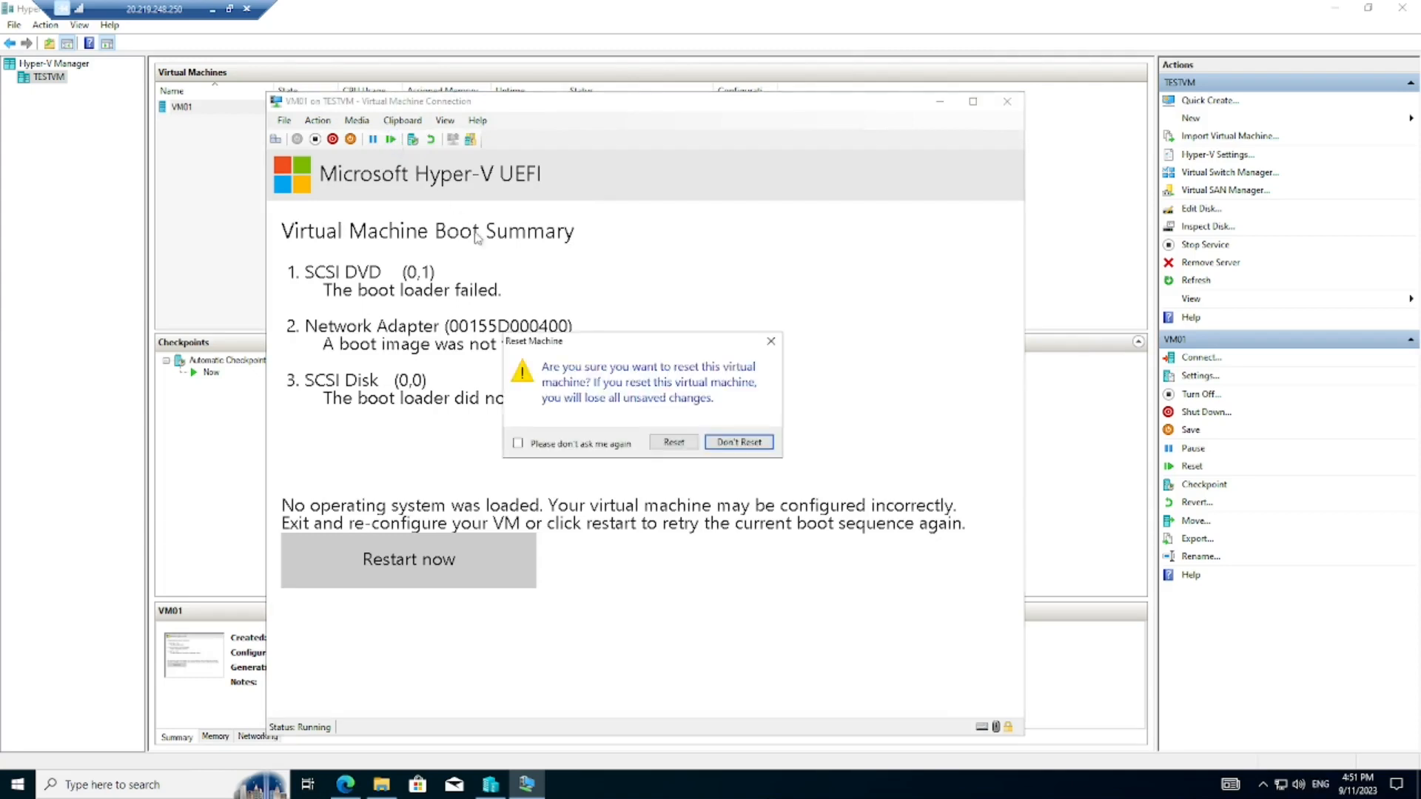
click(675, 442)
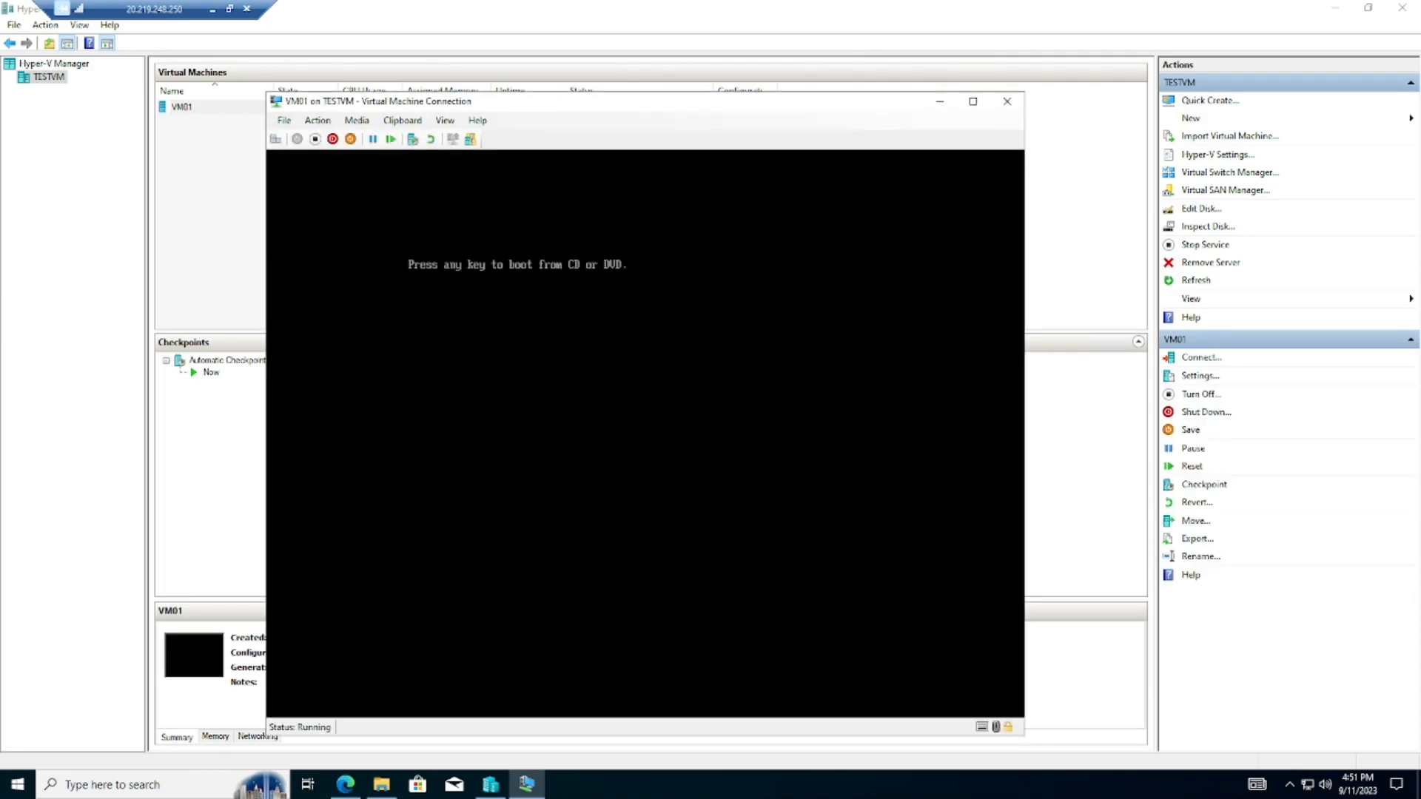
key(Return)
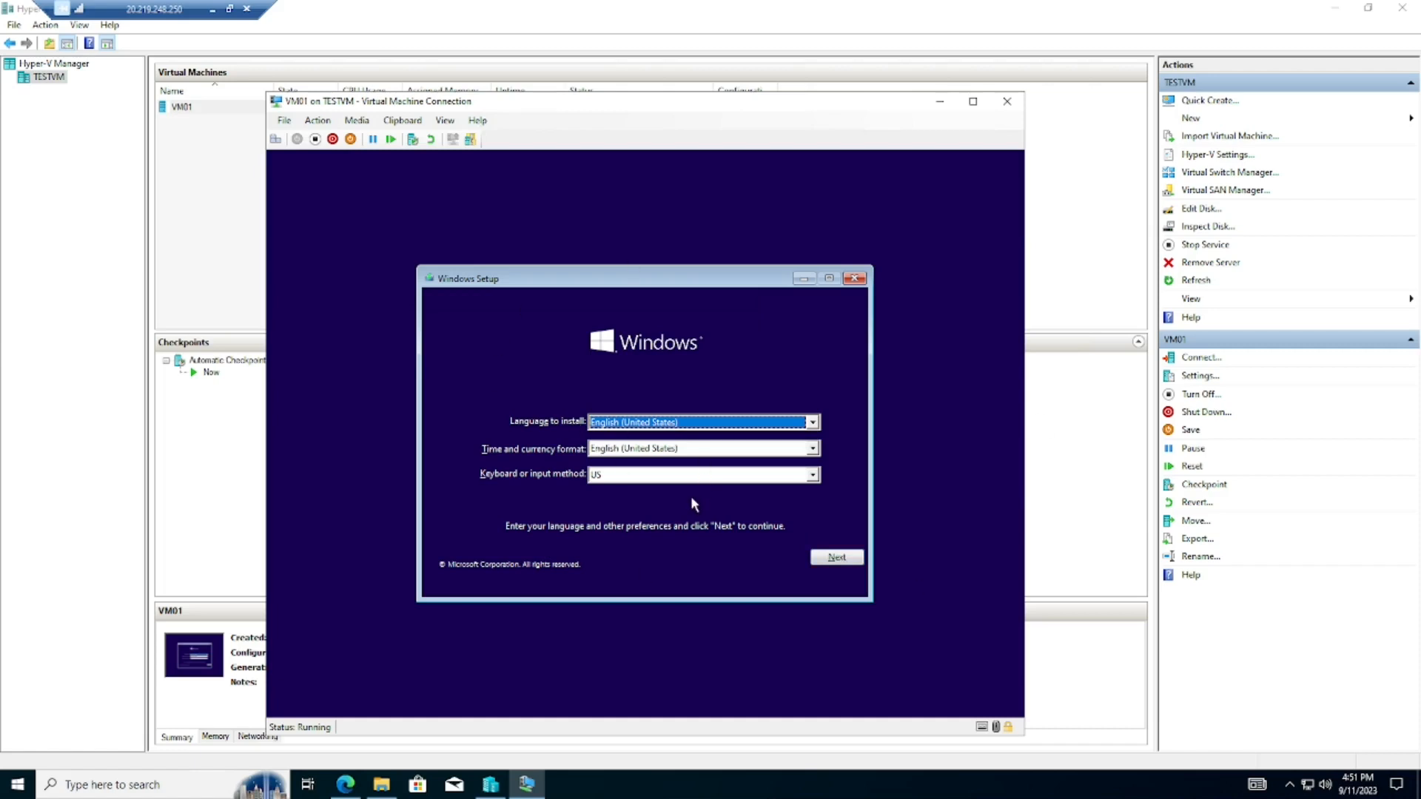
- Start Windows Setup with default language settings, choose Windows 10 Pro, and accept the license terms
click(837, 559)
click(644, 441)
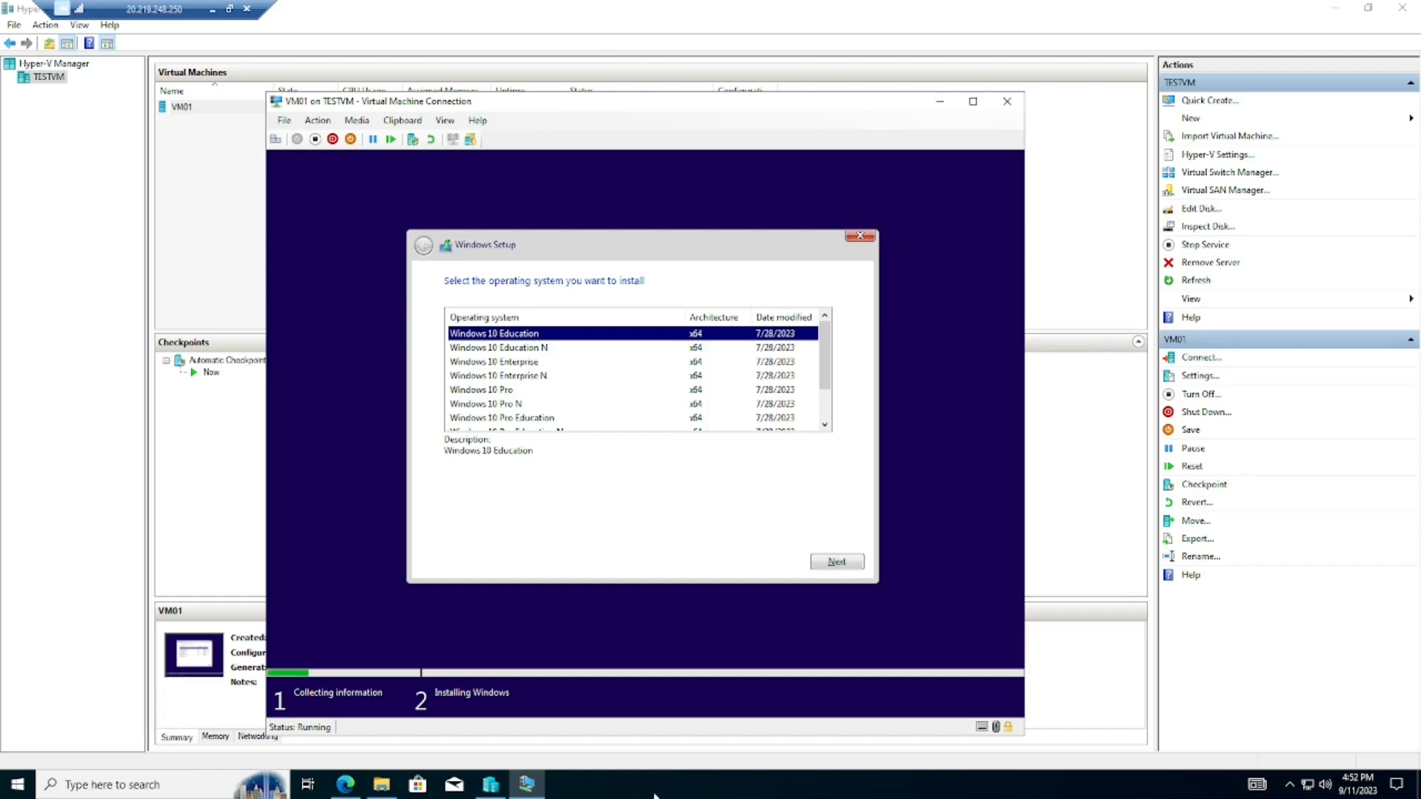
click(498, 392)
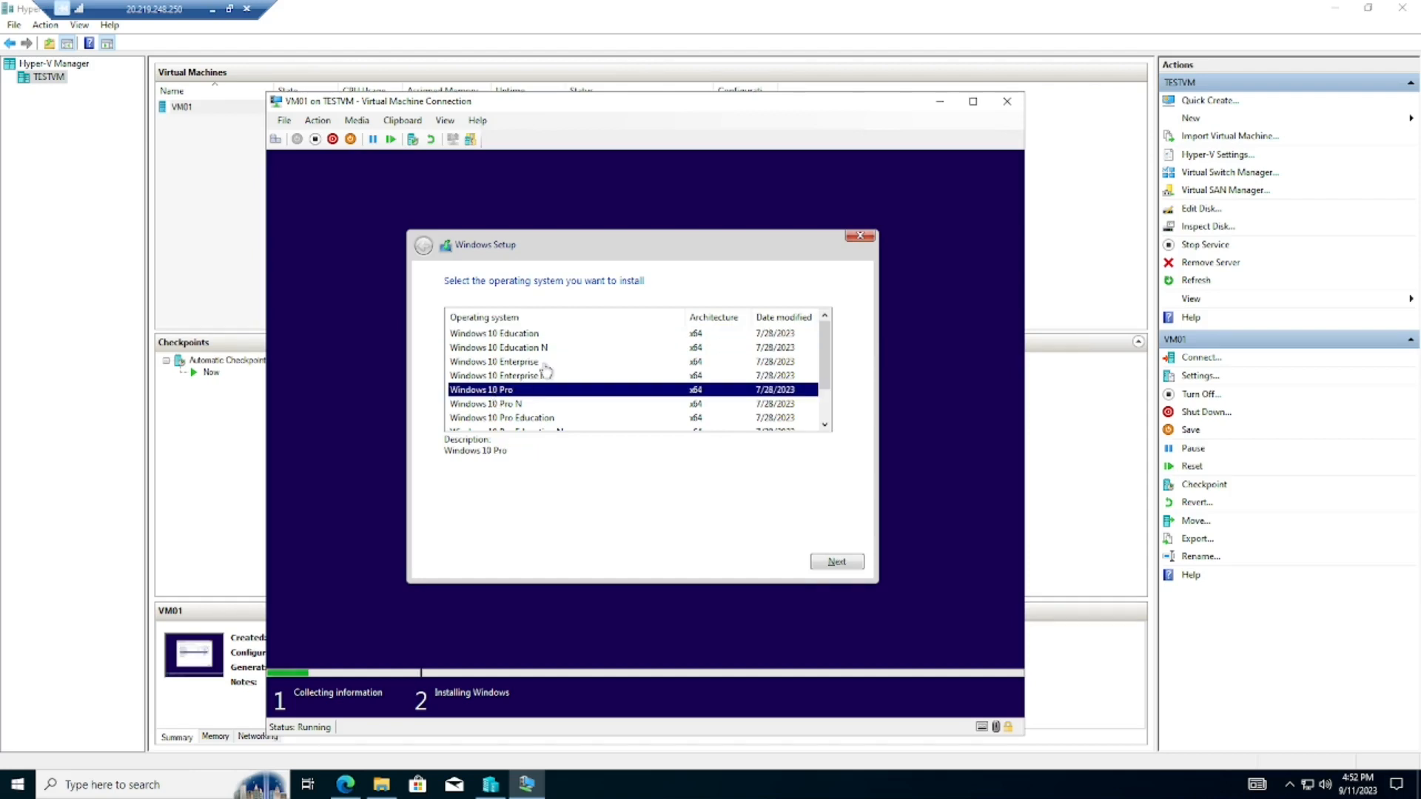
scroll(543, 370, down, 1)
scroll(540, 381, up, 1)
click(825, 564)
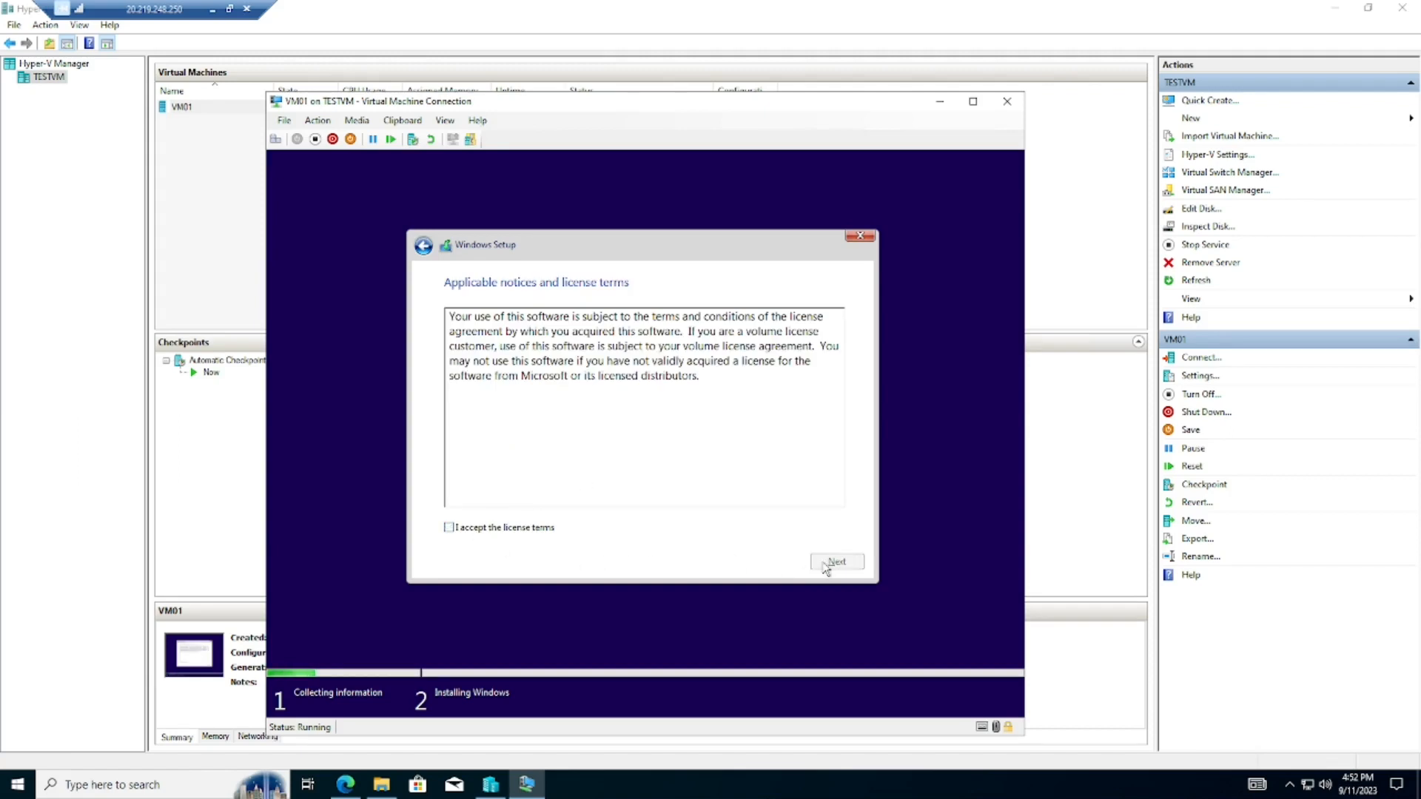
click(450, 528)
click(832, 562)
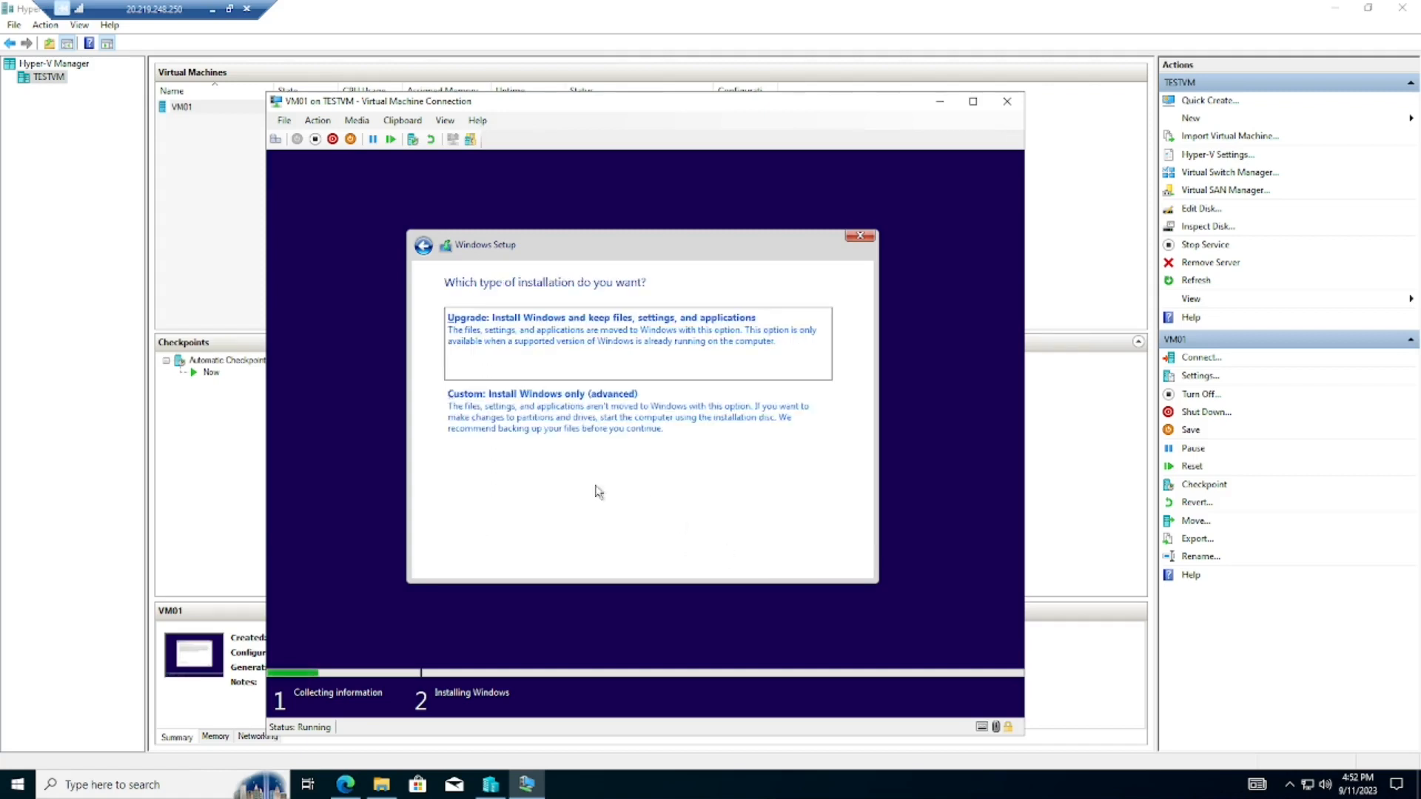
- Choose Custom install, create a 40960 MB partition, and install Windows on Drive 0 Partition 3
click(542, 401)
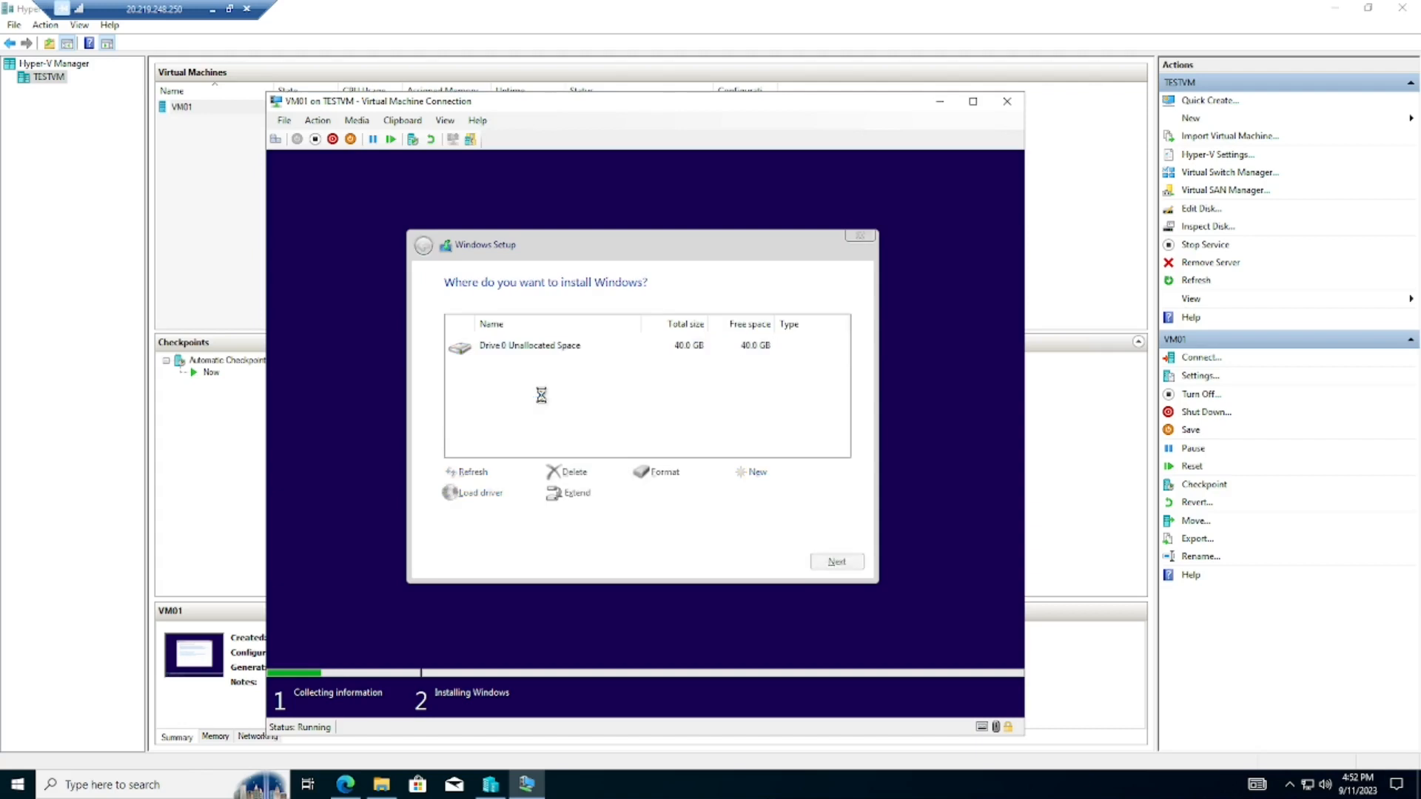
click(751, 472)
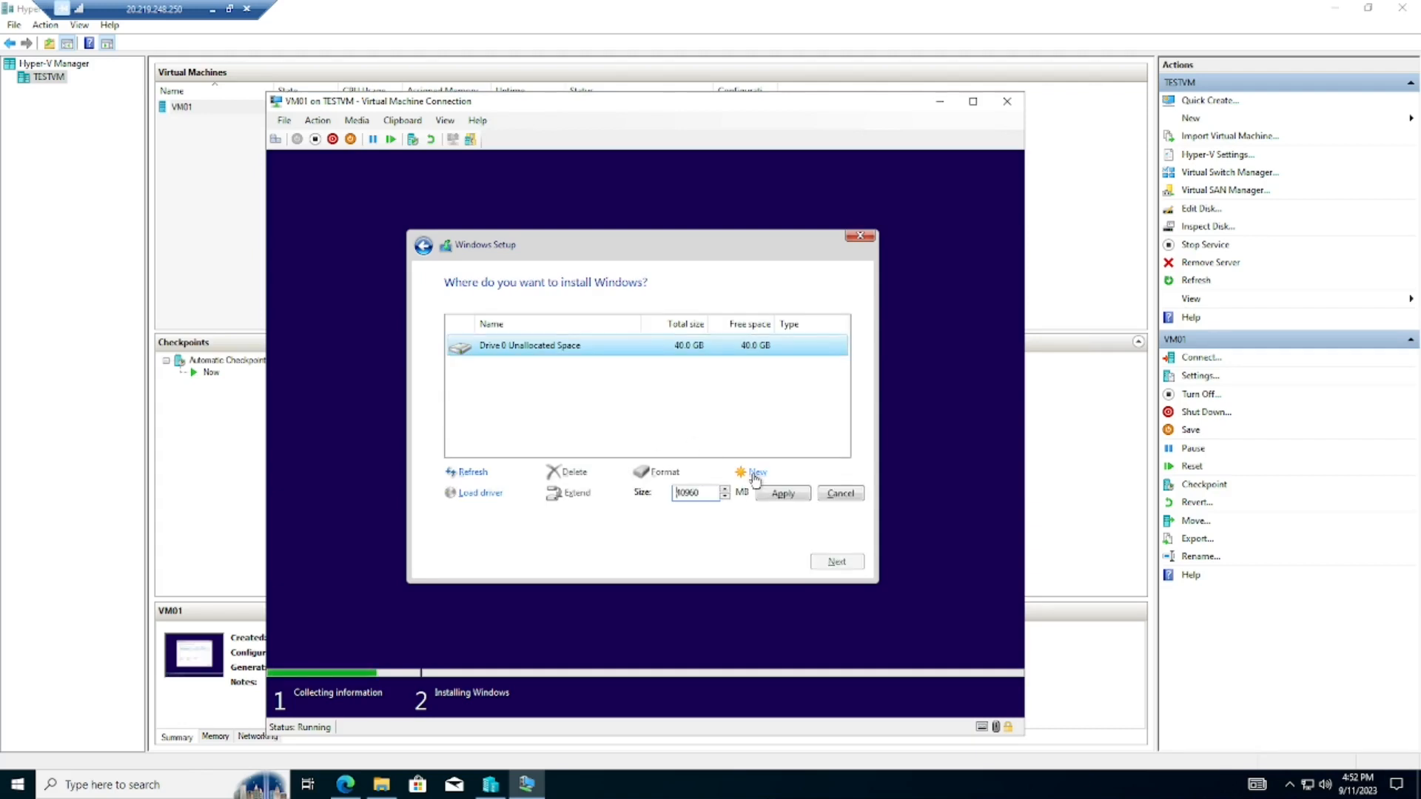
click(774, 494)
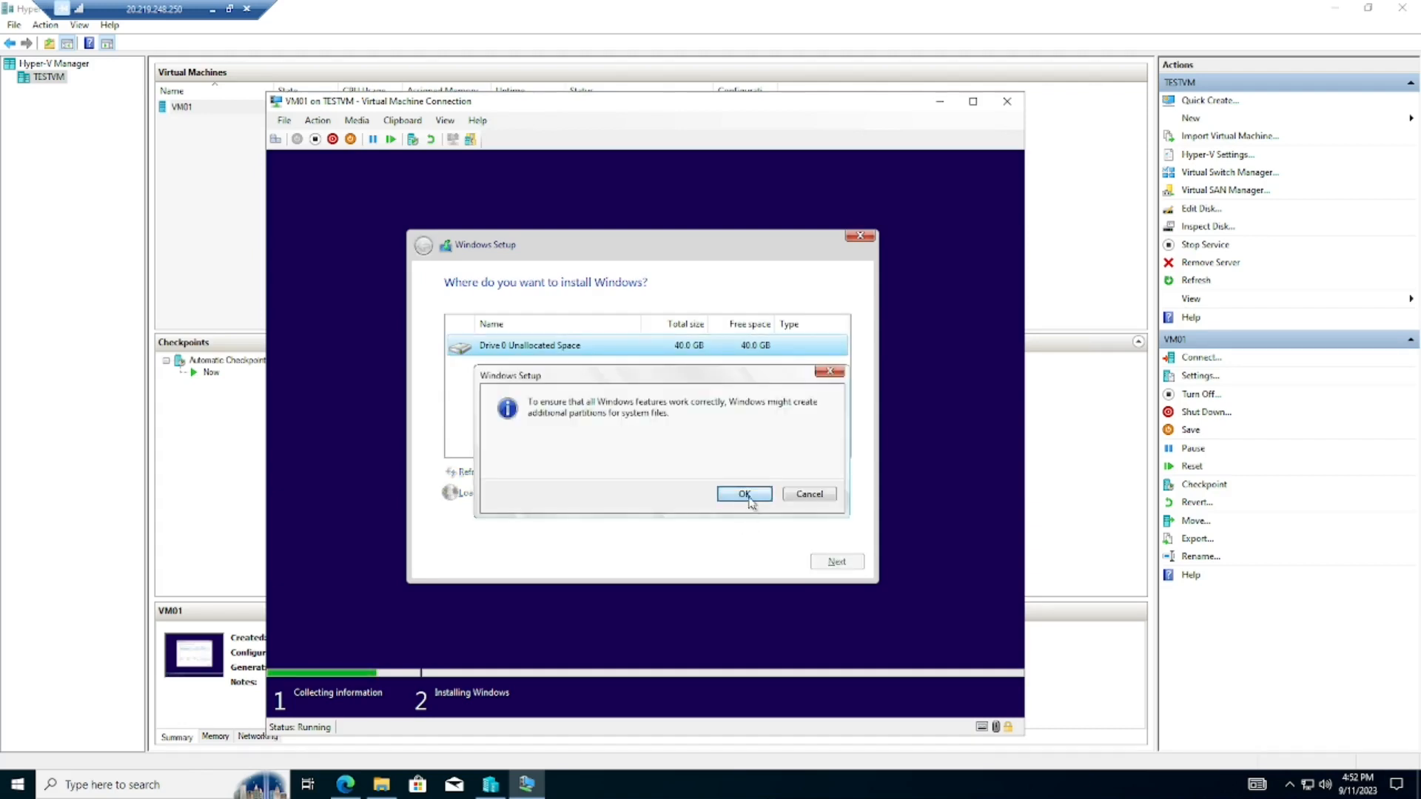
click(751, 497)
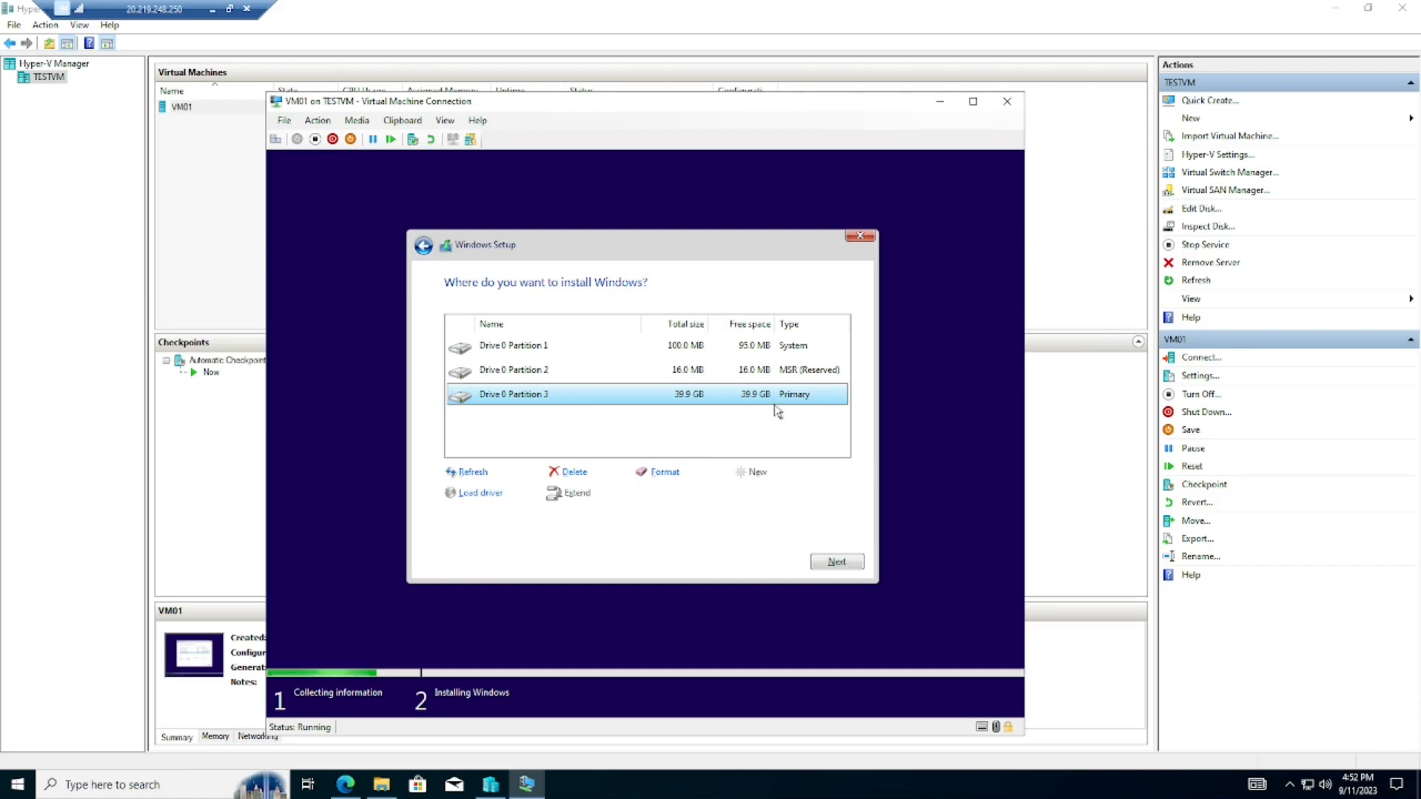
click(835, 562)
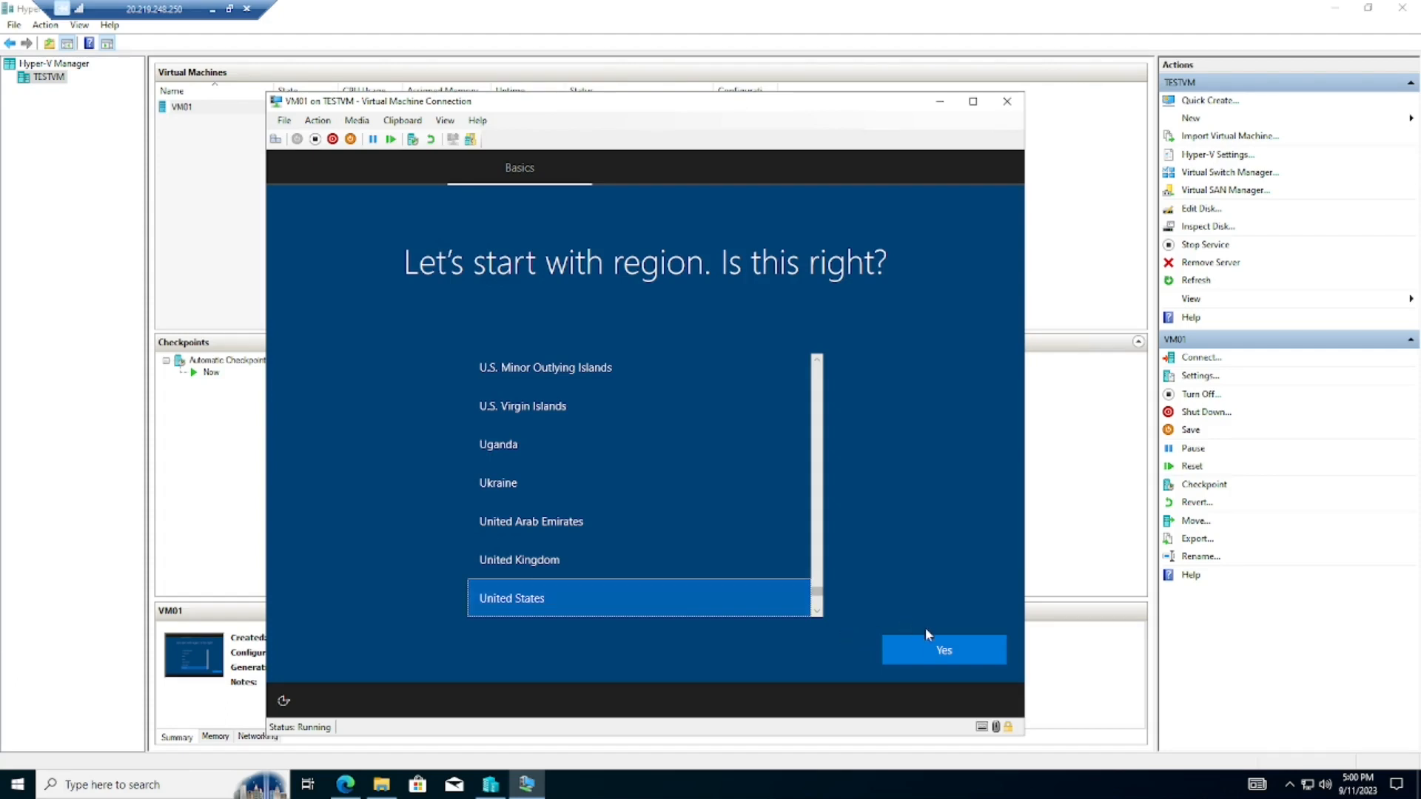
- After installation completes, confirm United States as the region and US as the keyboard layout
click(934, 652)
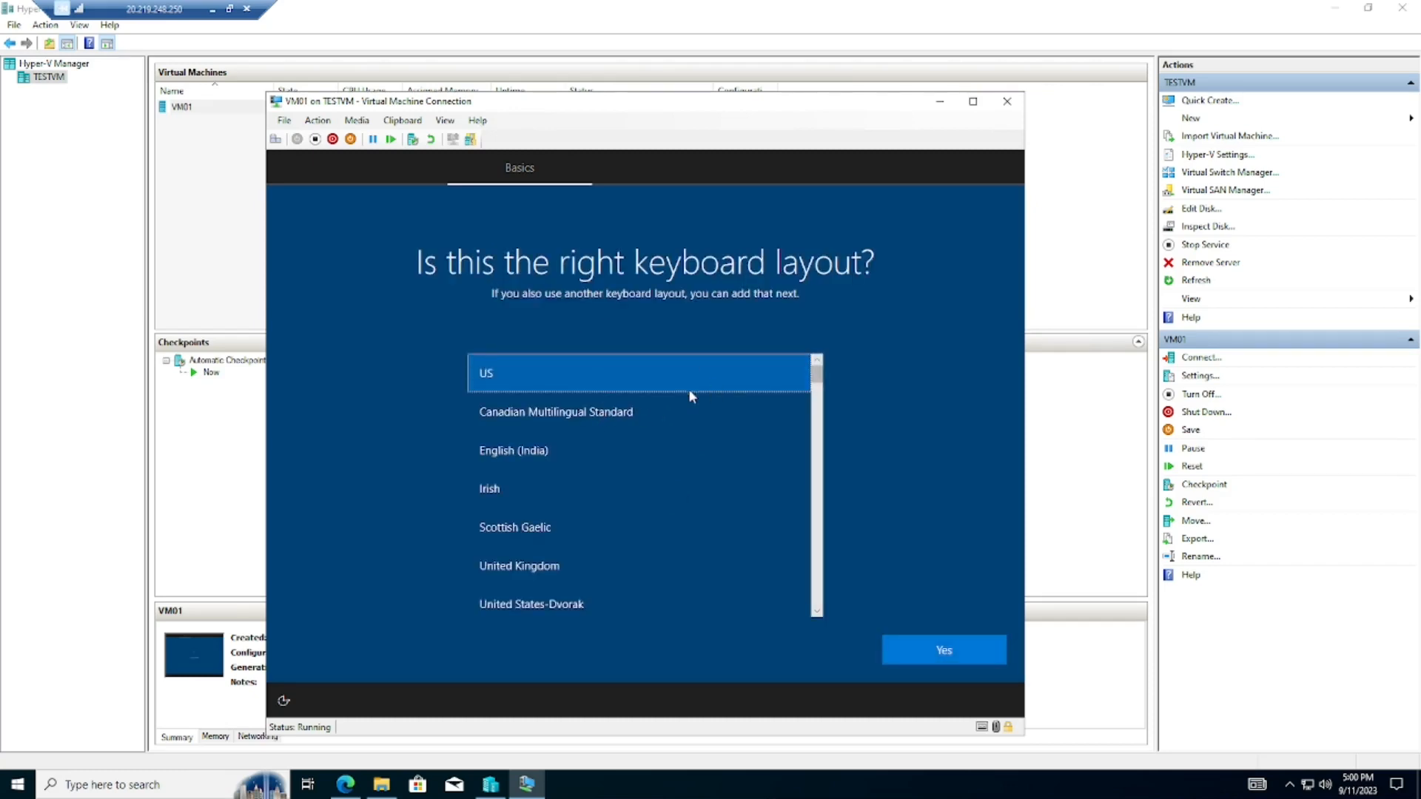
click(926, 650)
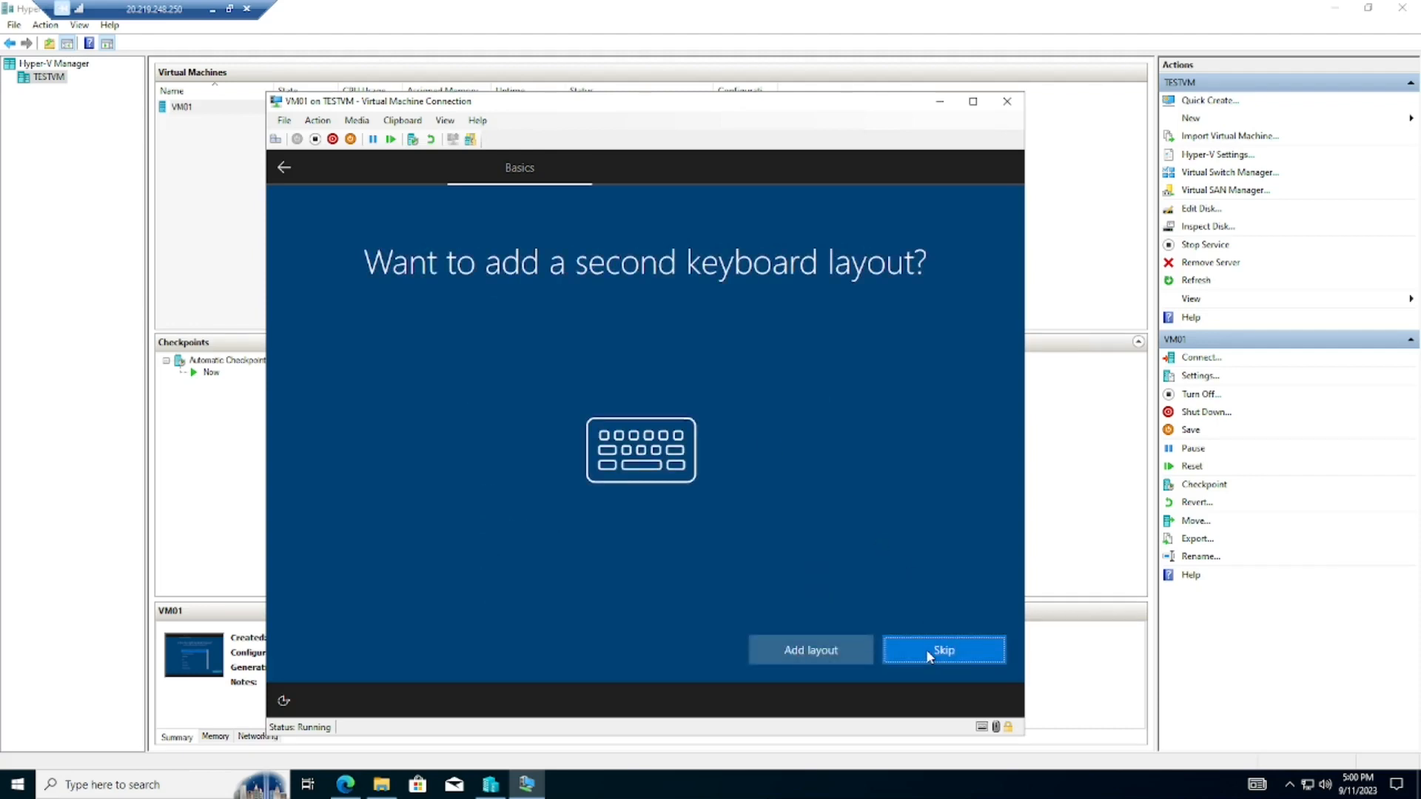
- Skip the second keyboard layout, choose I don't have internet, and continue with limited setup
click(916, 660)
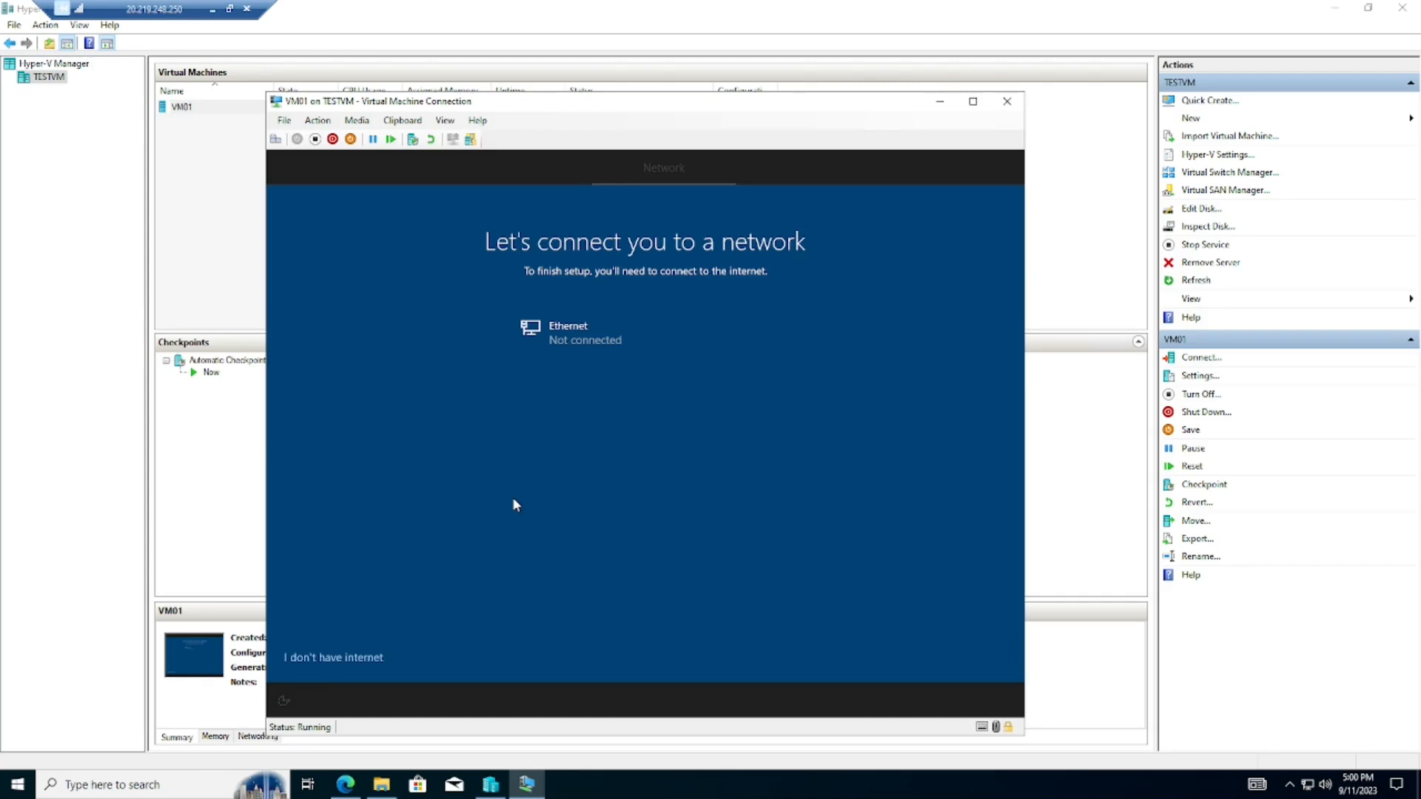
click(341, 657)
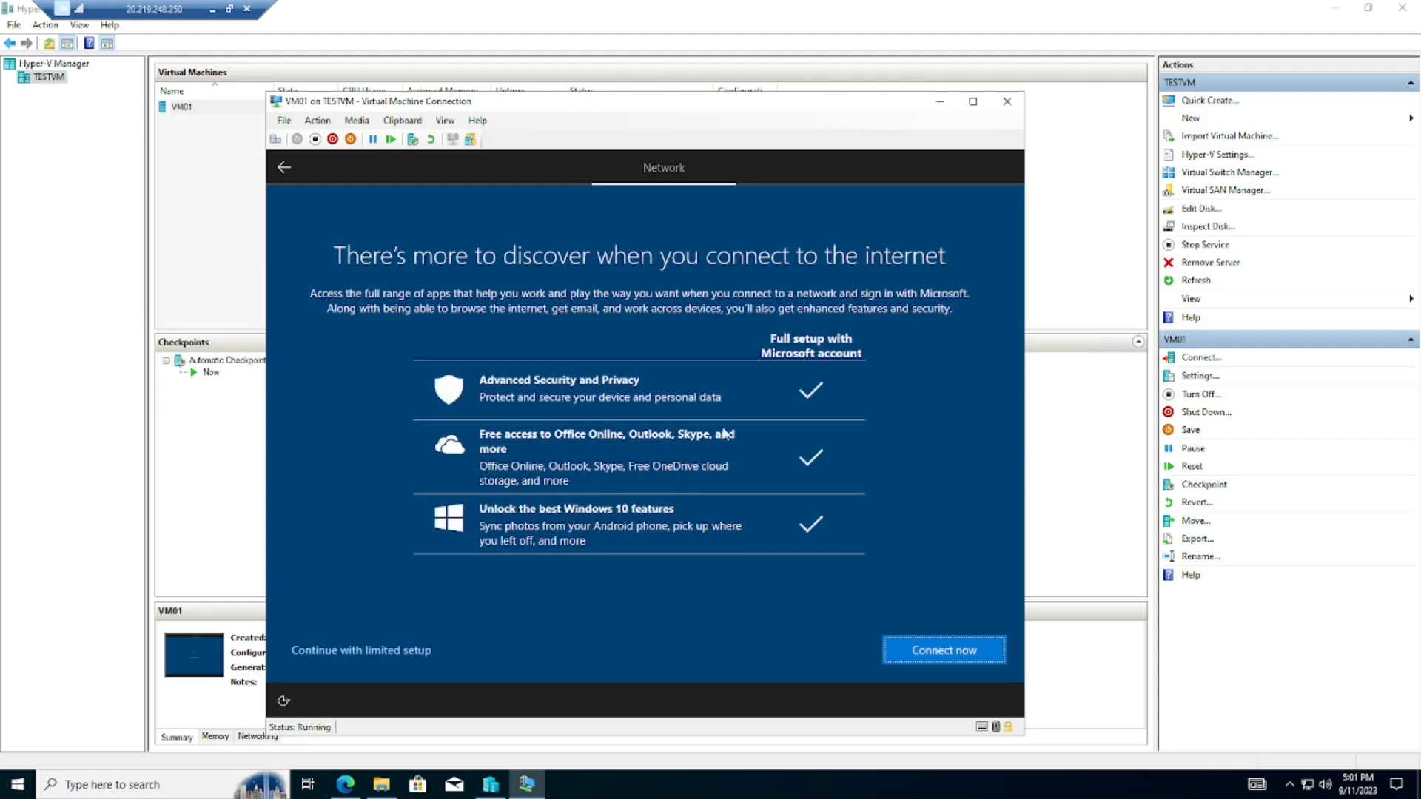
click(333, 654)
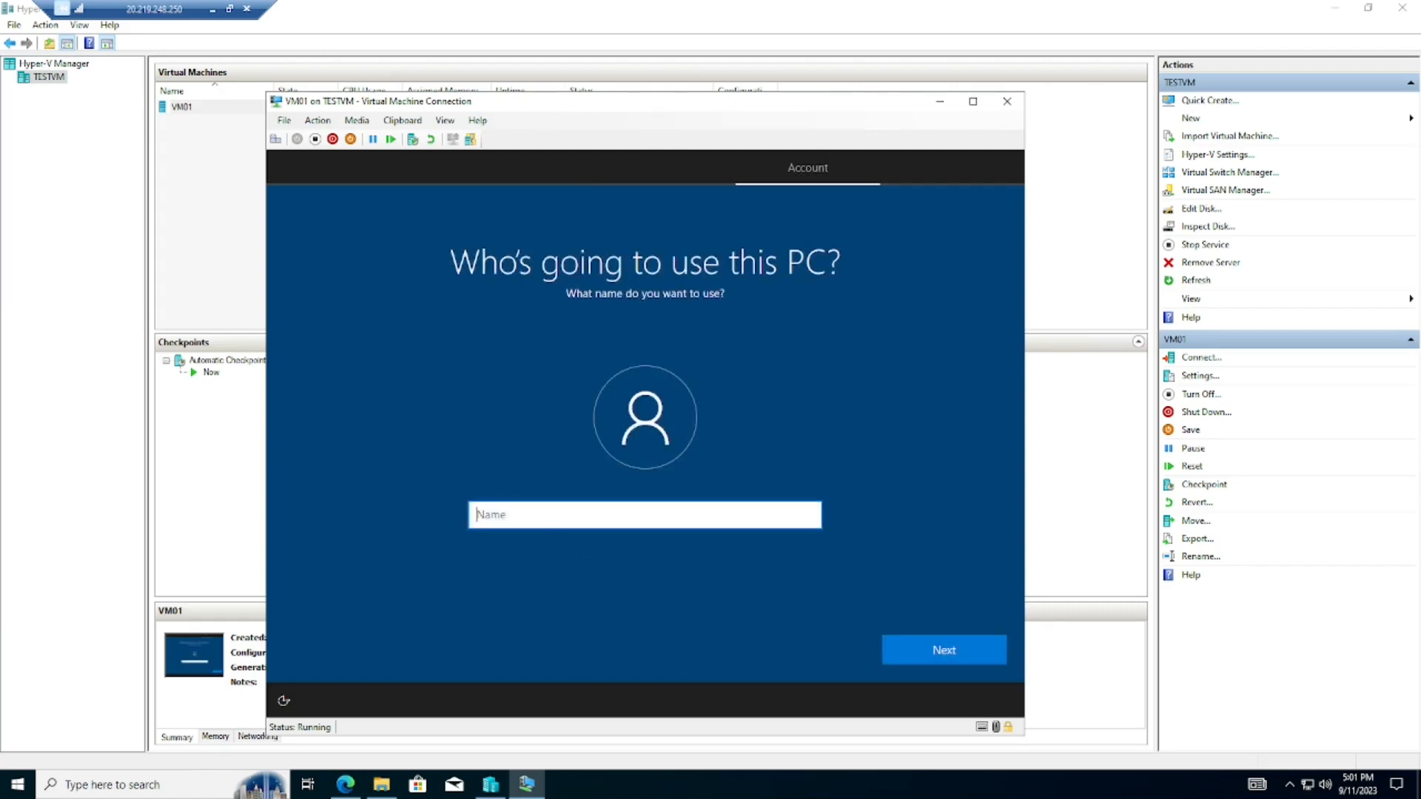
- Enter the local account's user name, then type the account password and retype it to confirm
text(TestUser)
click(908, 648)
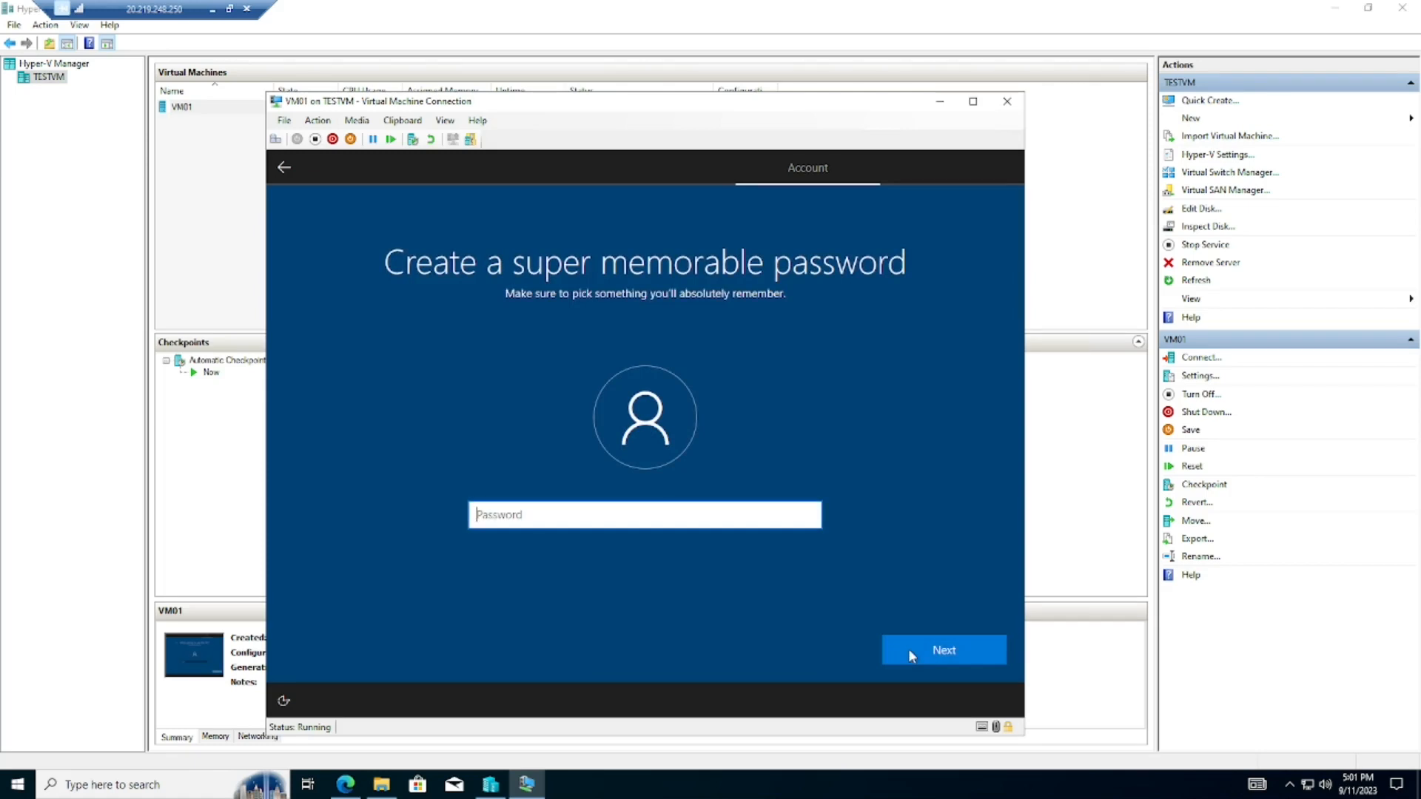
click(908, 648)
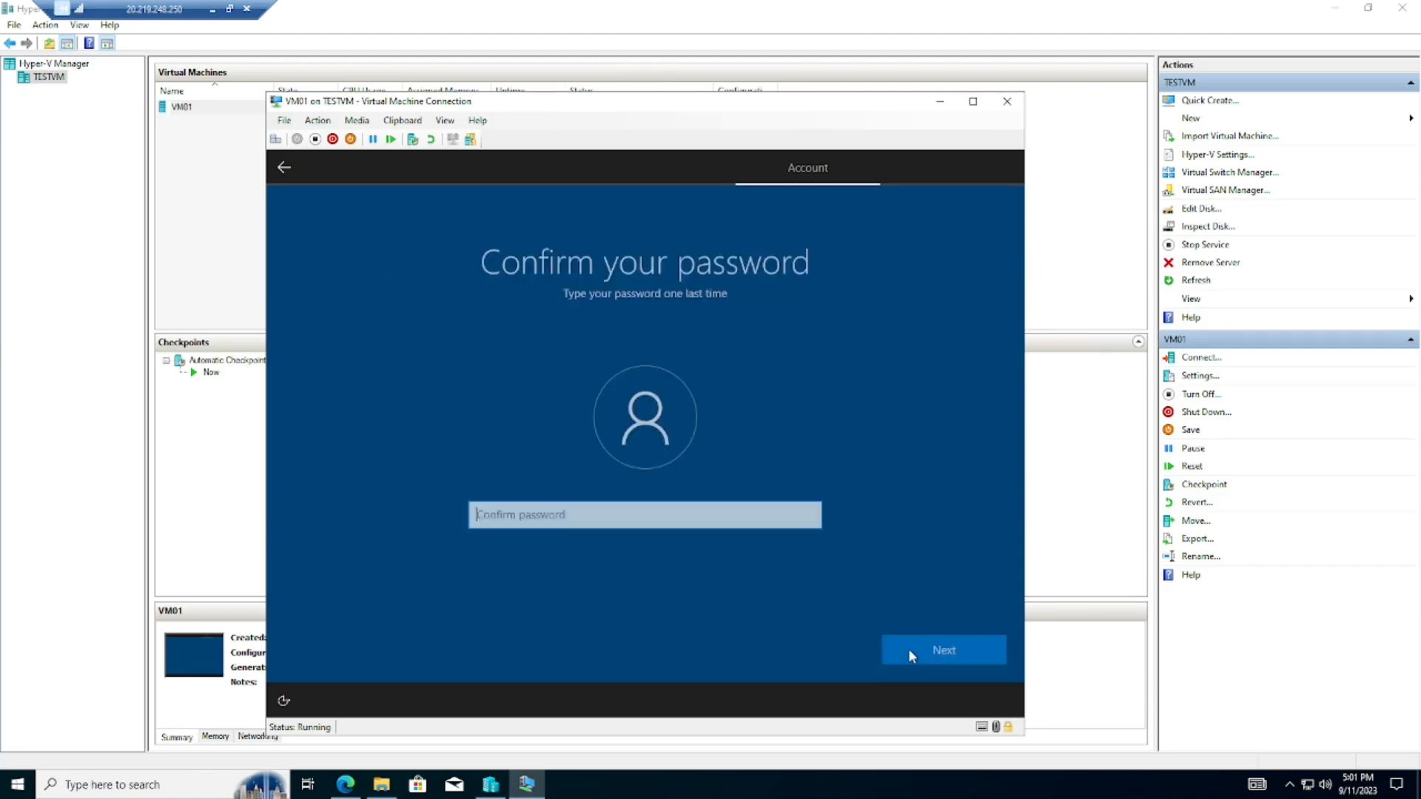
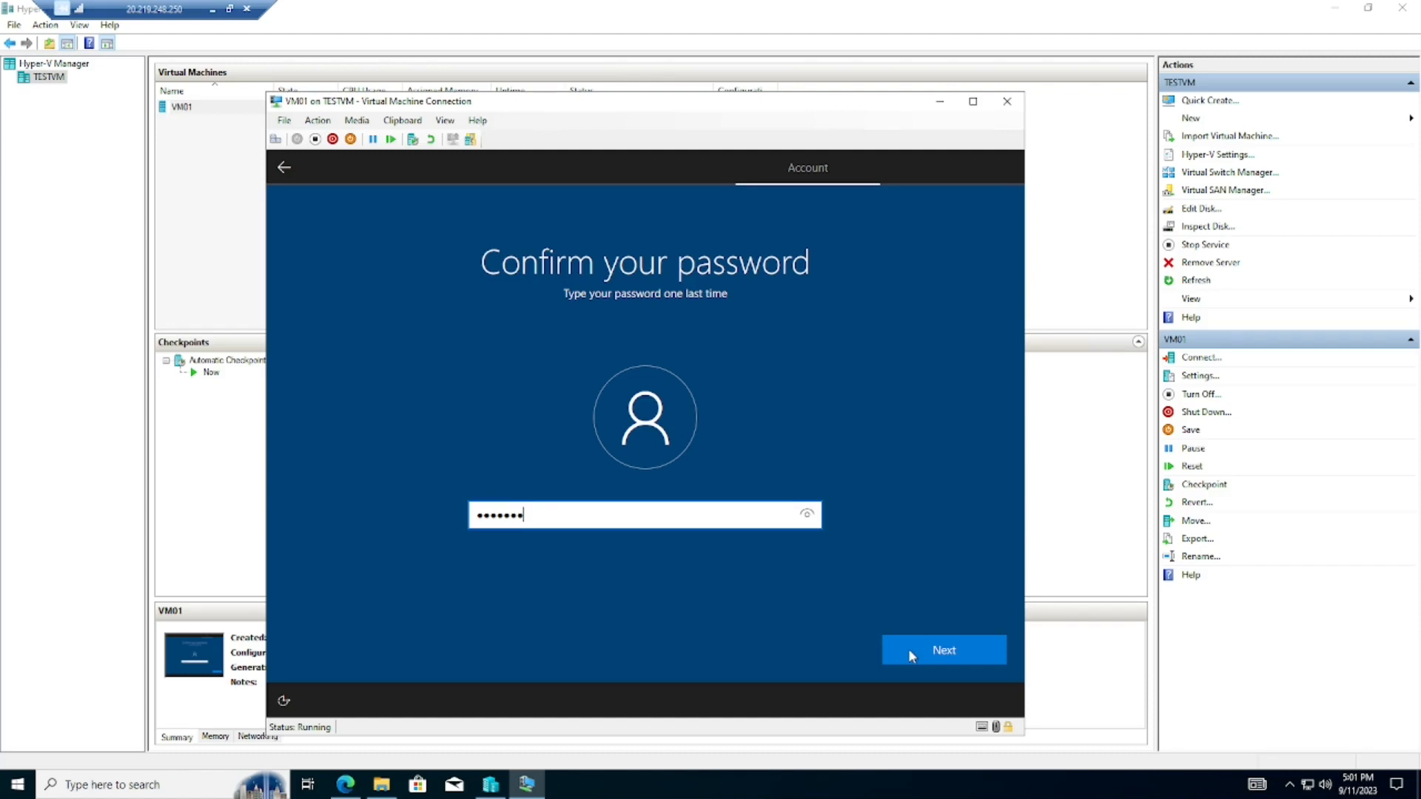
- Confirm the account password and answer the birth-city security question
click(946, 655)
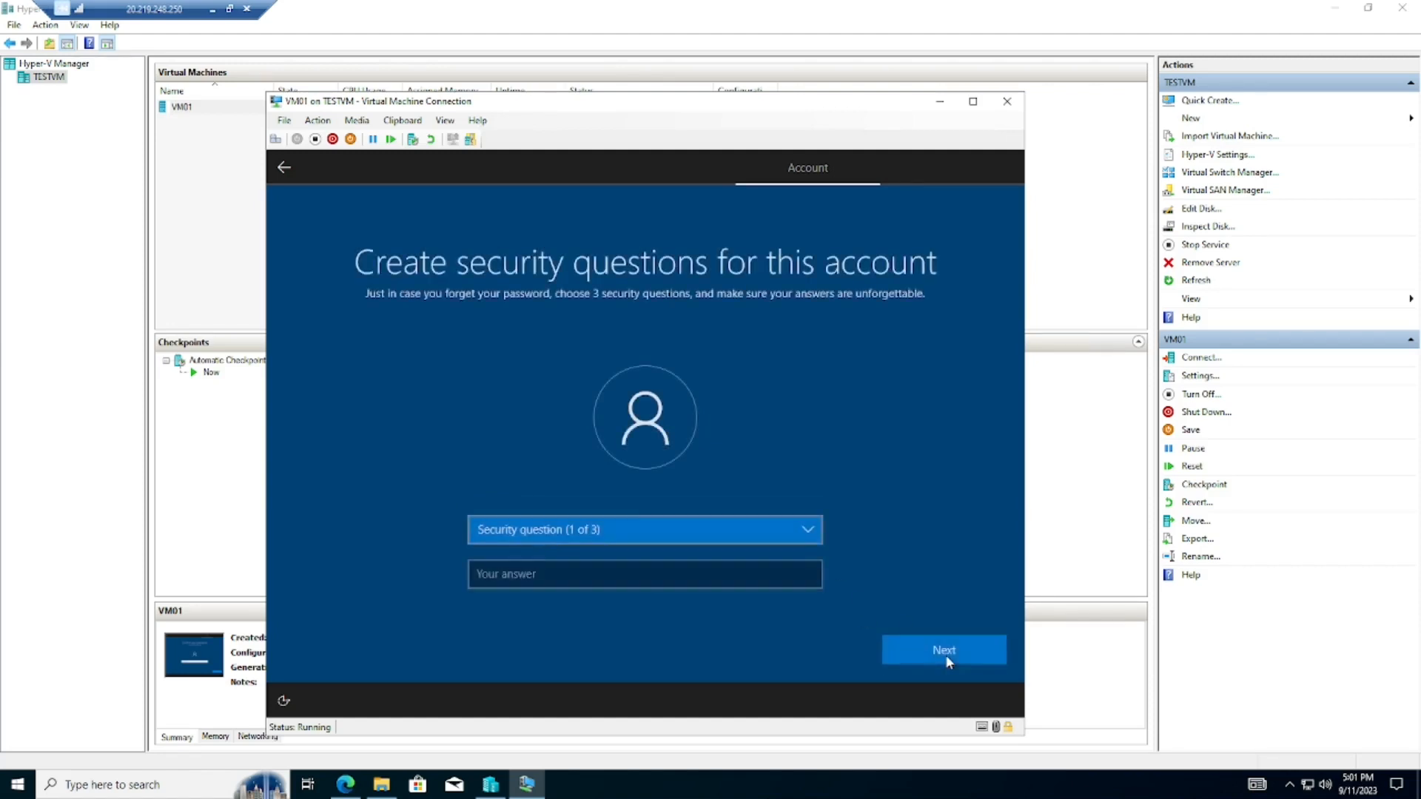
click(770, 530)
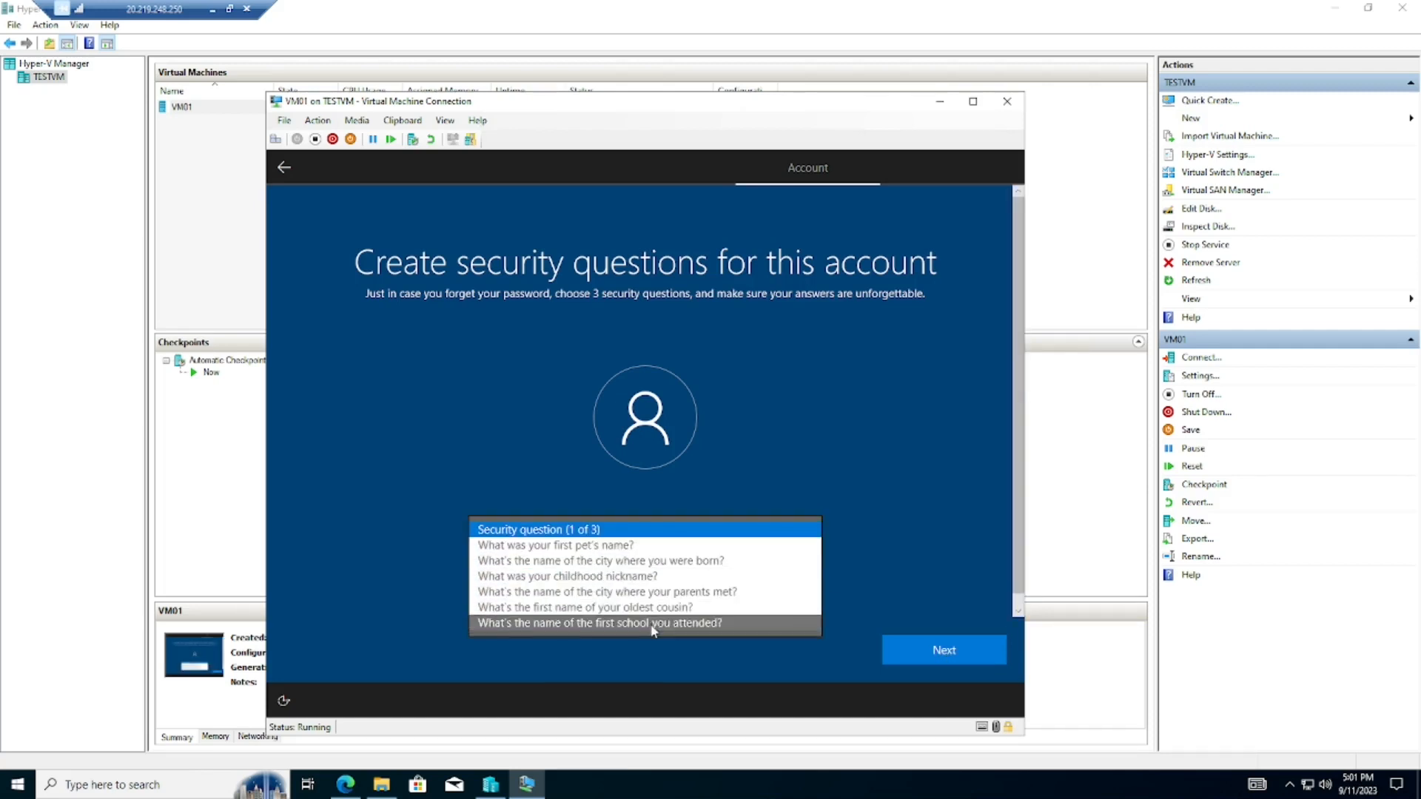
click(616, 561)
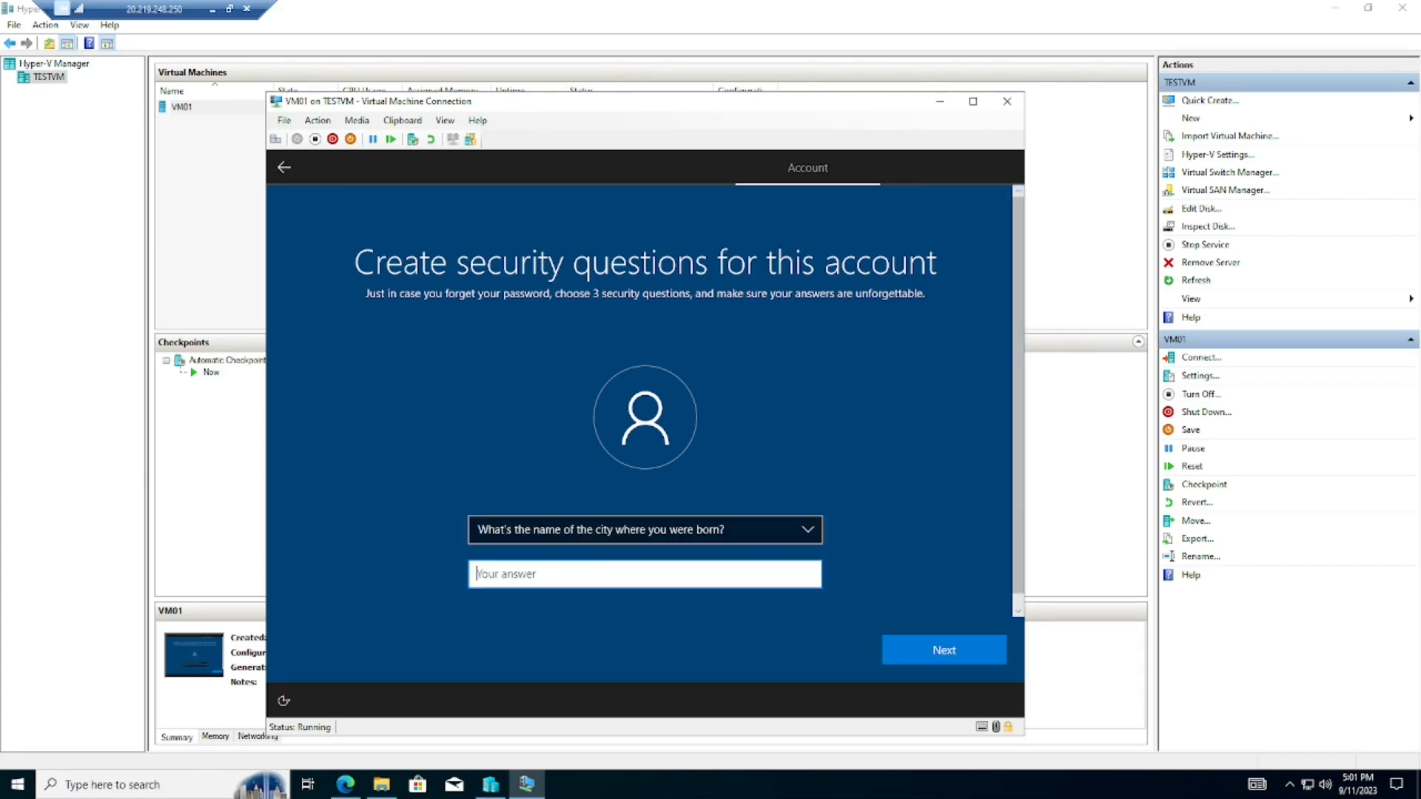
click(925, 648)
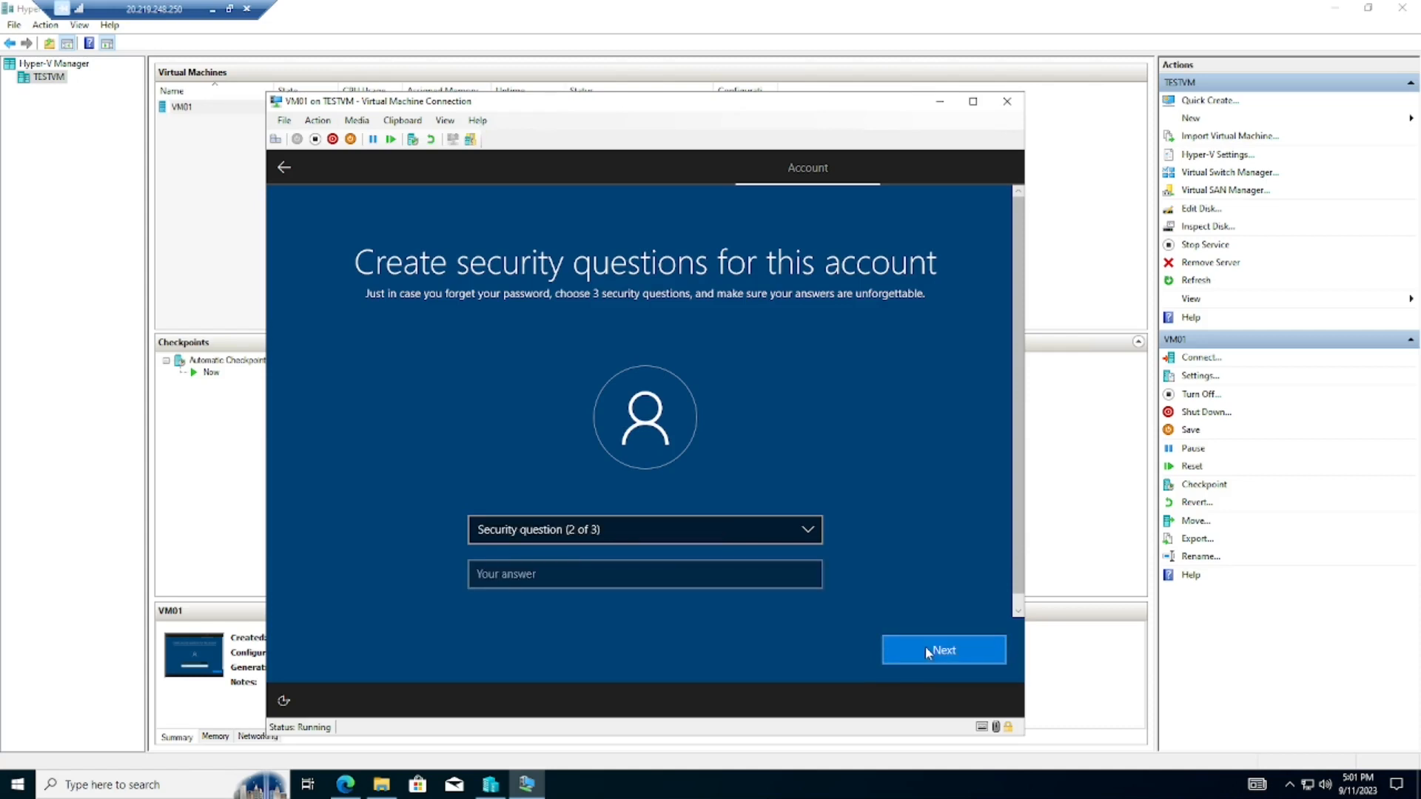
- Answer the second security question, about the city where your parents met
click(623, 531)
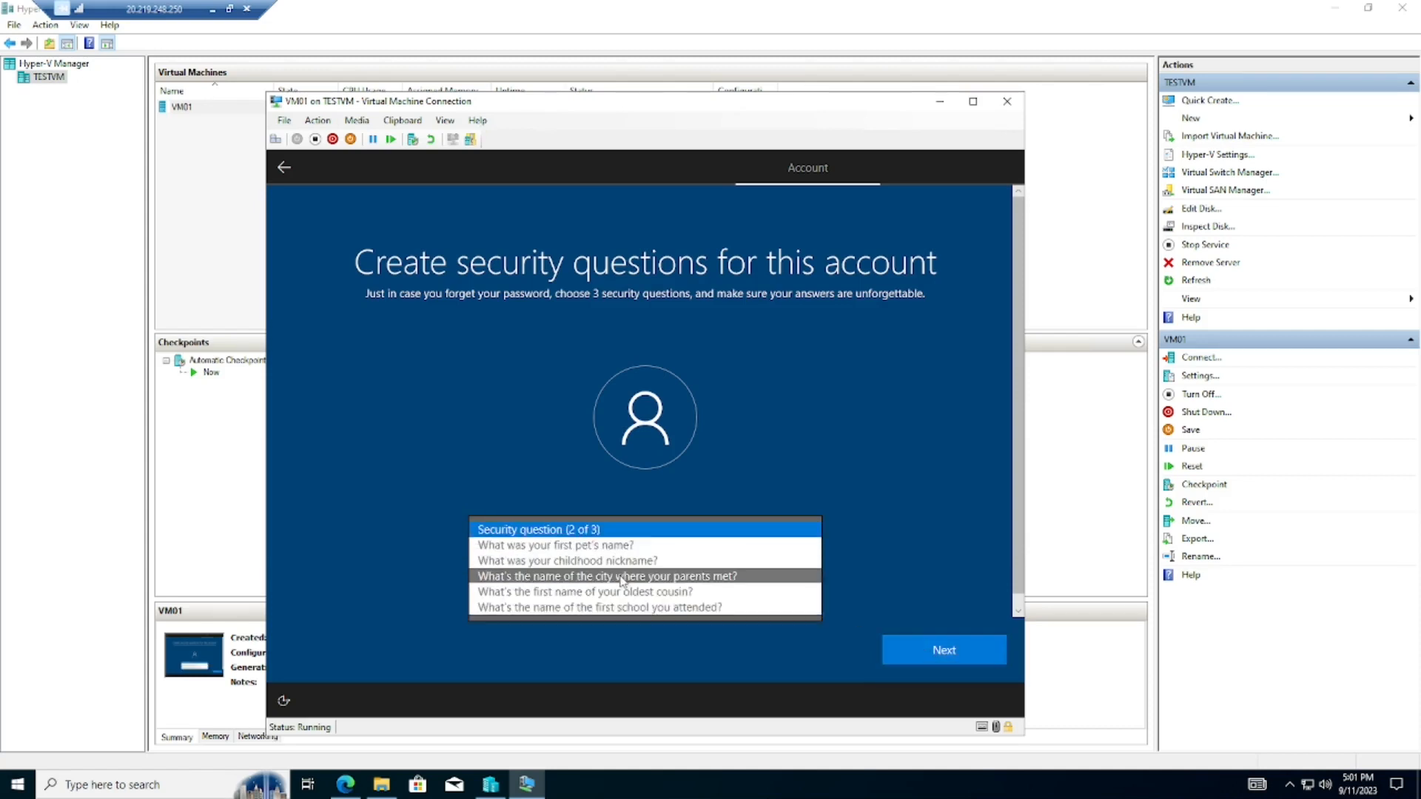
click(622, 577)
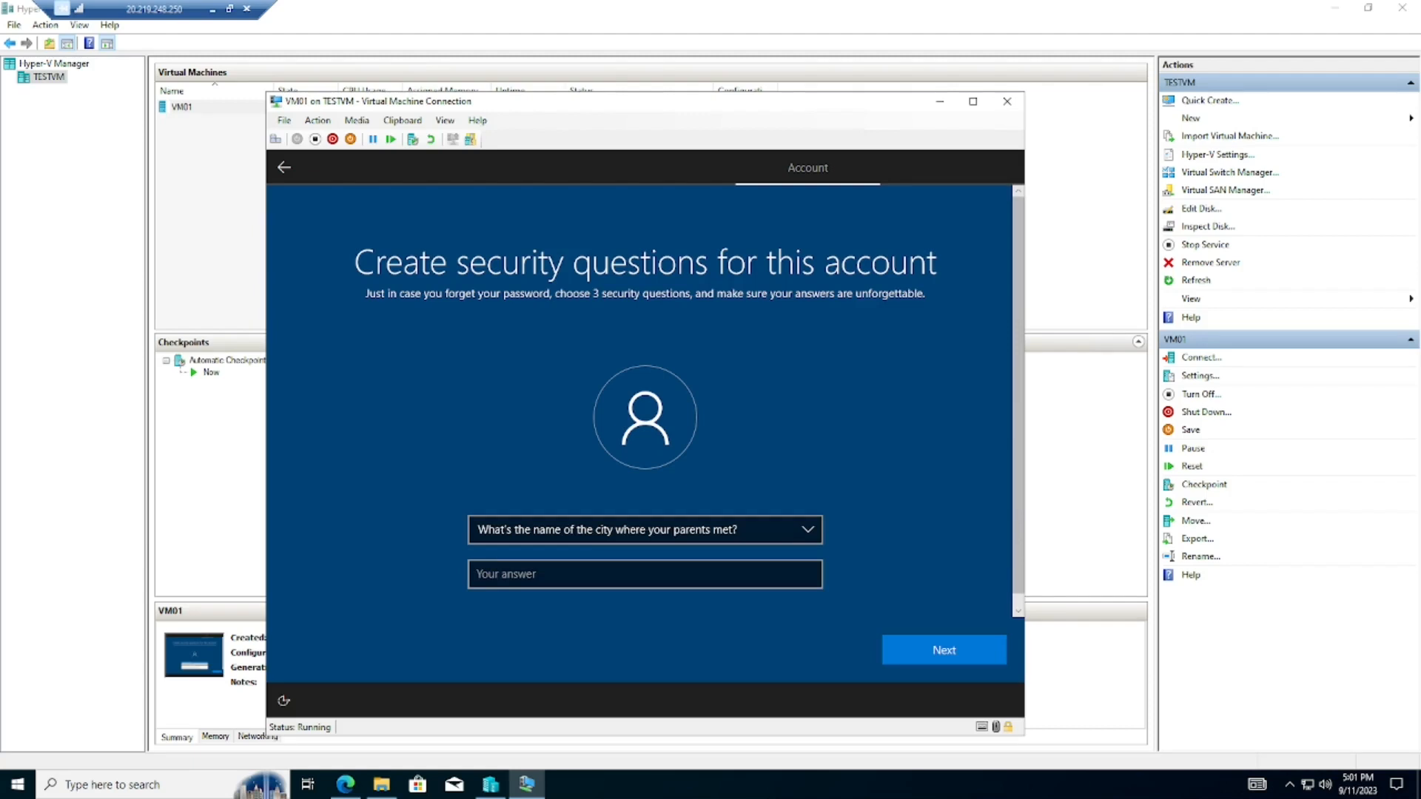
click(622, 575)
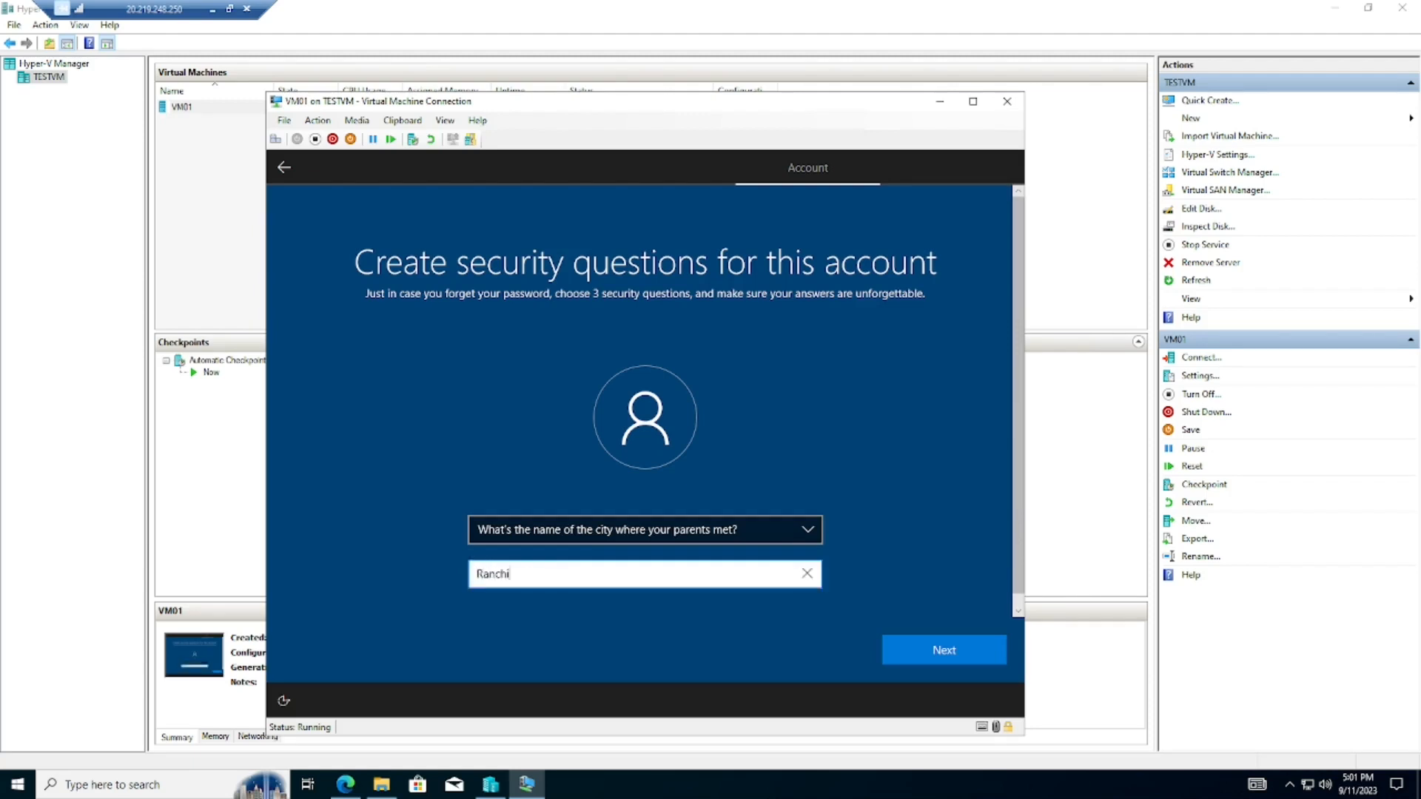
click(944, 650)
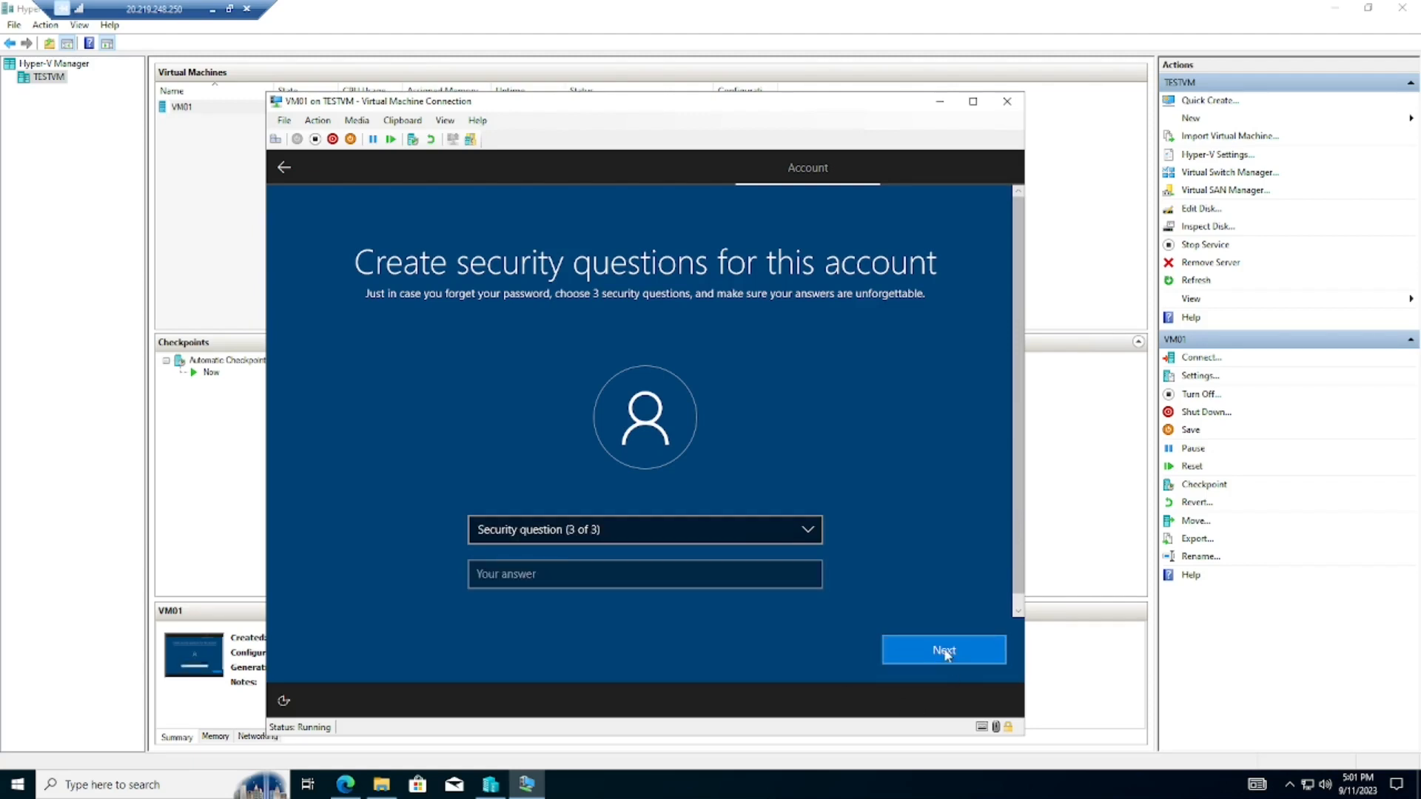
- Answer the third security question, about your childhood nickname, and continue
click(698, 537)
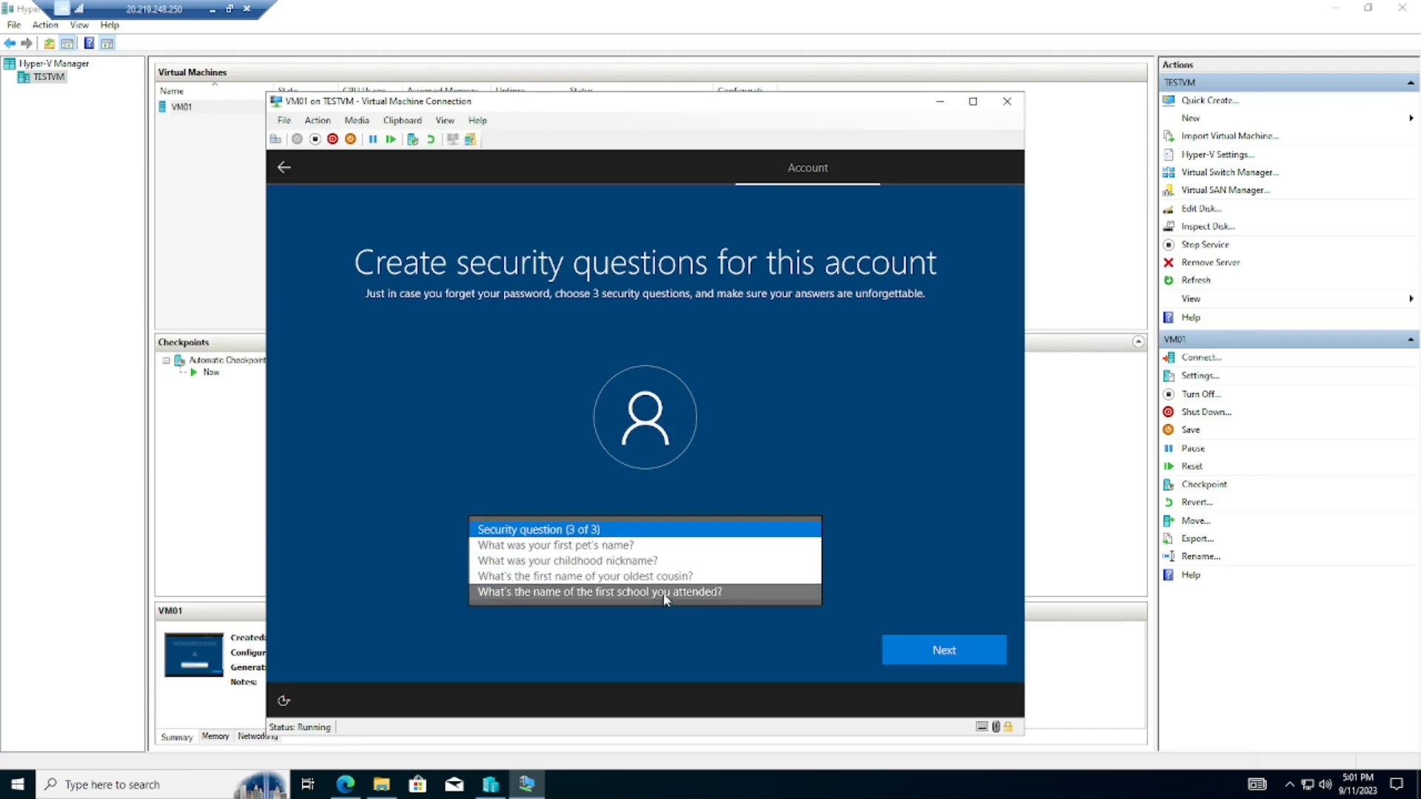
click(629, 561)
click(959, 644)
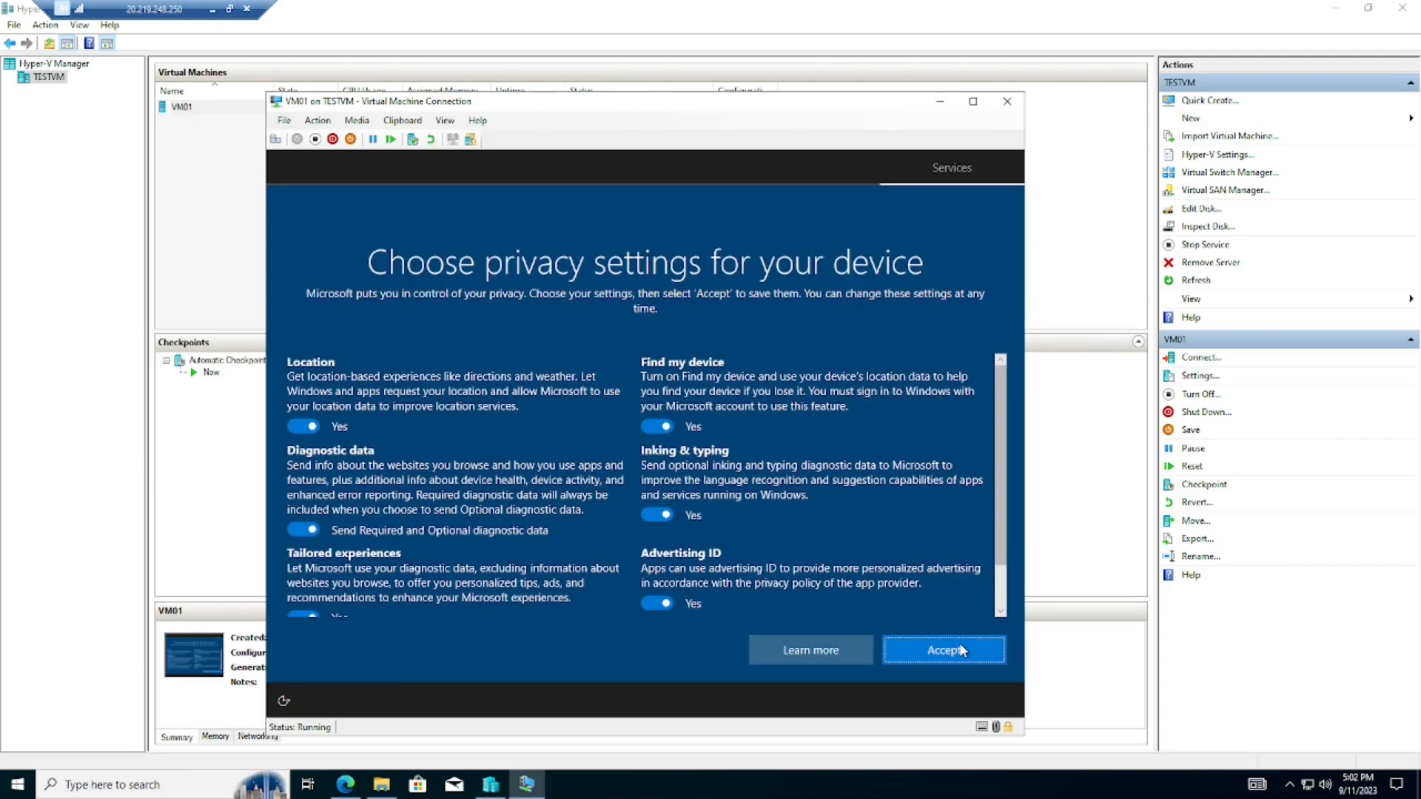
- Accept VM01's default privacy settings with every option on, and decline Cortana with Not now
scroll(1005, 539, down, 2)
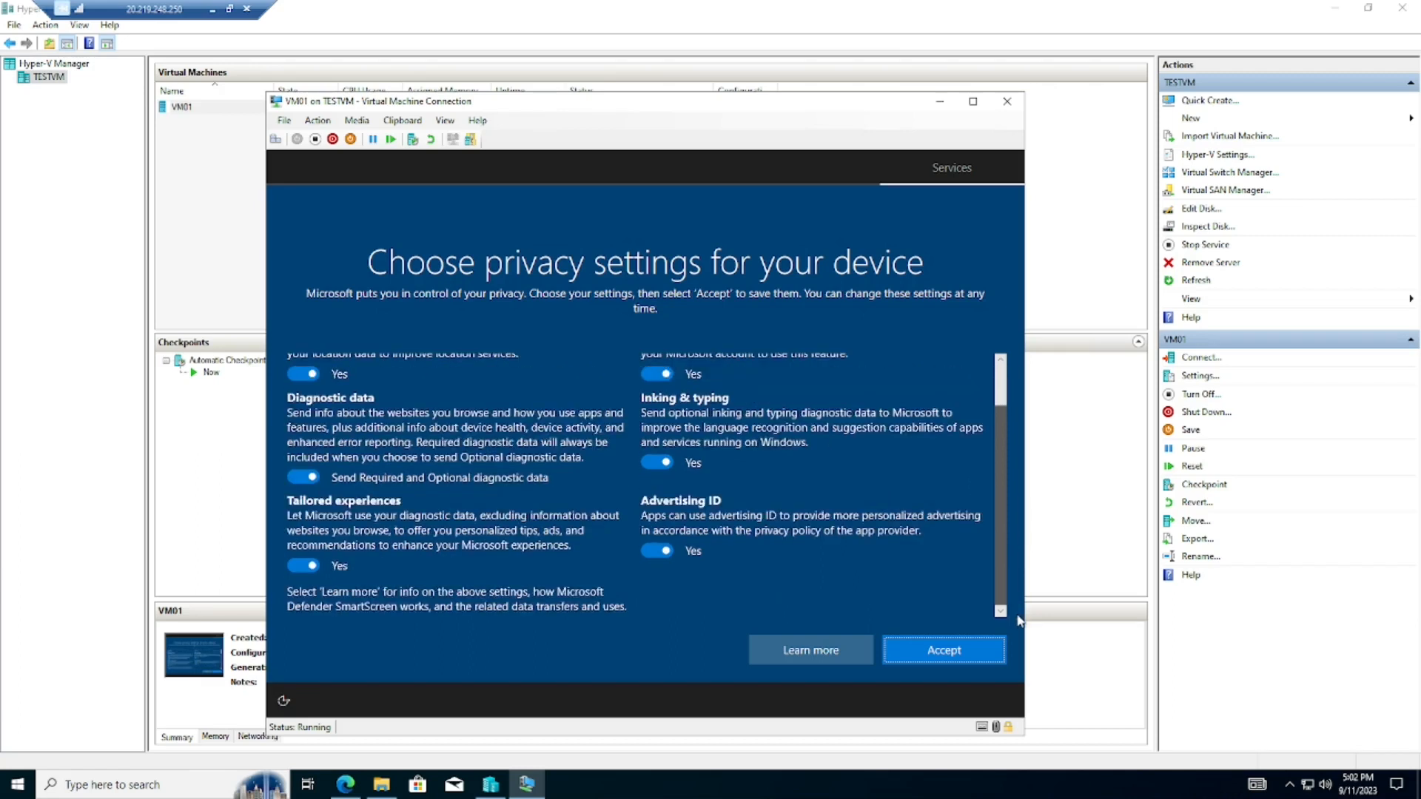
click(928, 658)
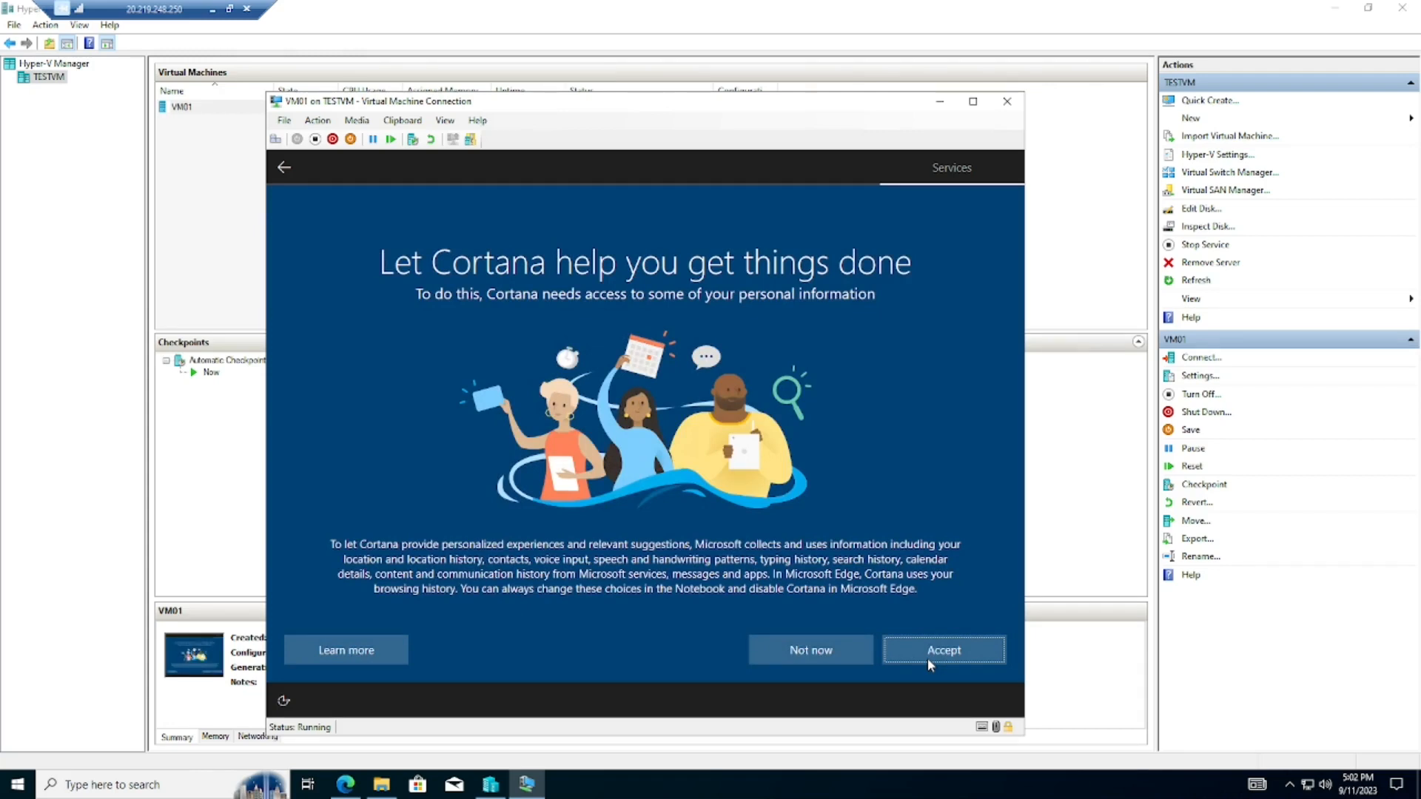
click(804, 656)
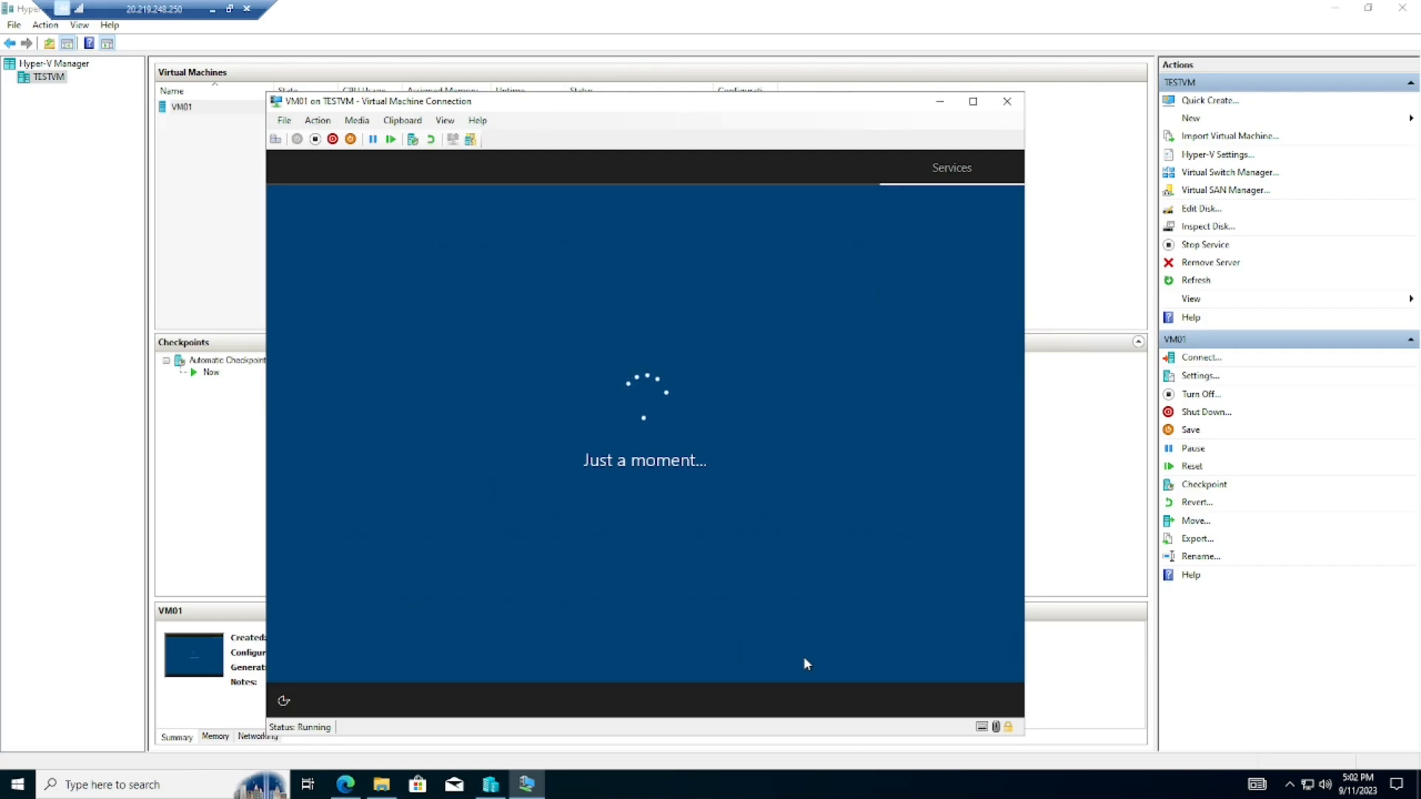